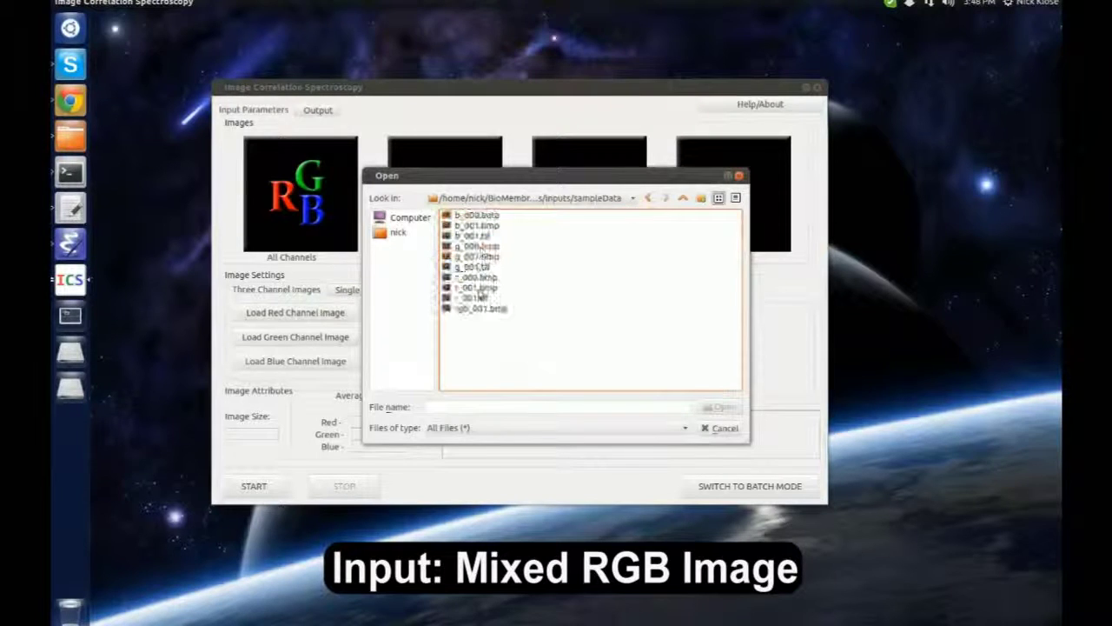
Load r_001.tif, g_001.tif and b_001.tif as the red, green and blue channel images
{"action": "double_click", "coordinate": [480, 295]}
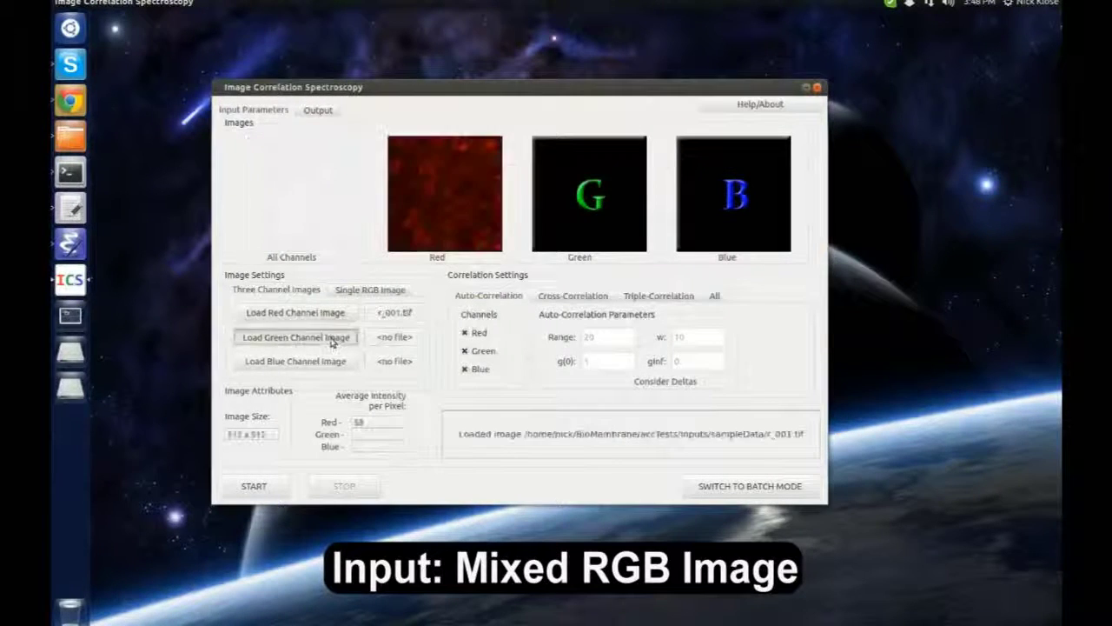
{"action": "left_click", "coordinate": [343, 338]}
{"action": "left_click", "coordinate": [478, 267]}
{"action": "double_click", "coordinate": [480, 271]}
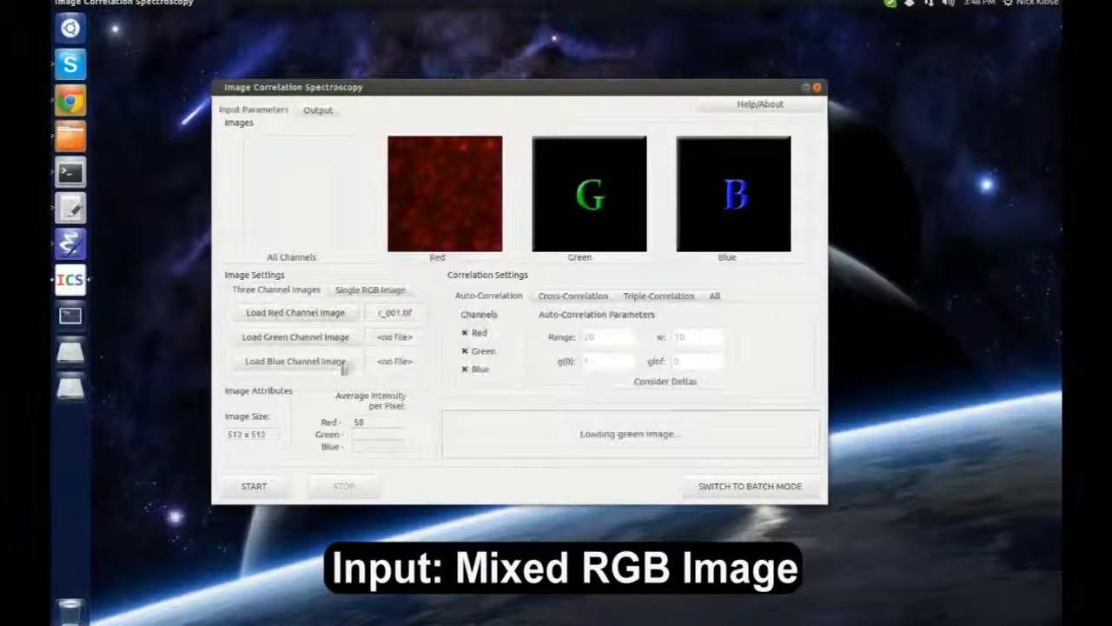
{"action": "left_click", "coordinate": [341, 362]}
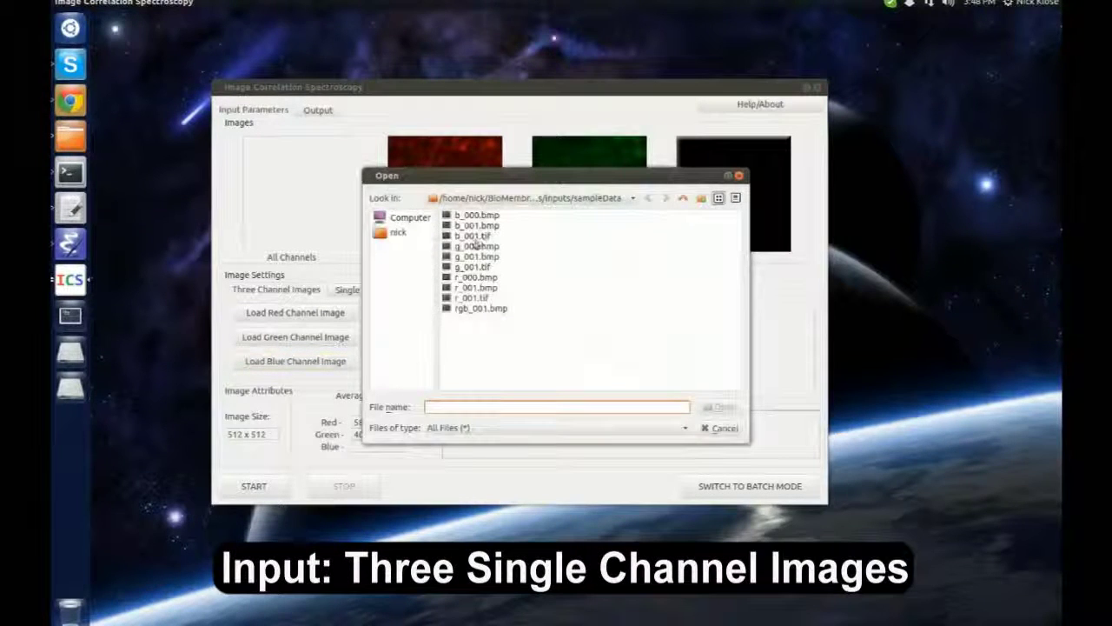
{"action": "left_click", "coordinate": [474, 235]}
{"action": "double_click", "coordinate": [474, 235]}
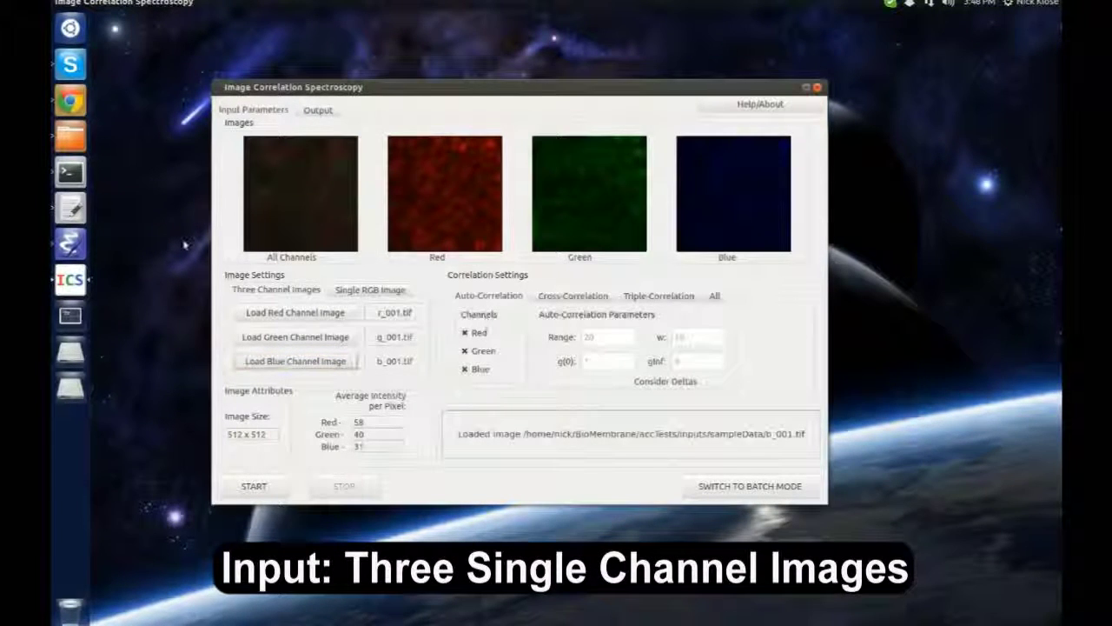
{"action": "left_click", "coordinate": [572, 296]}
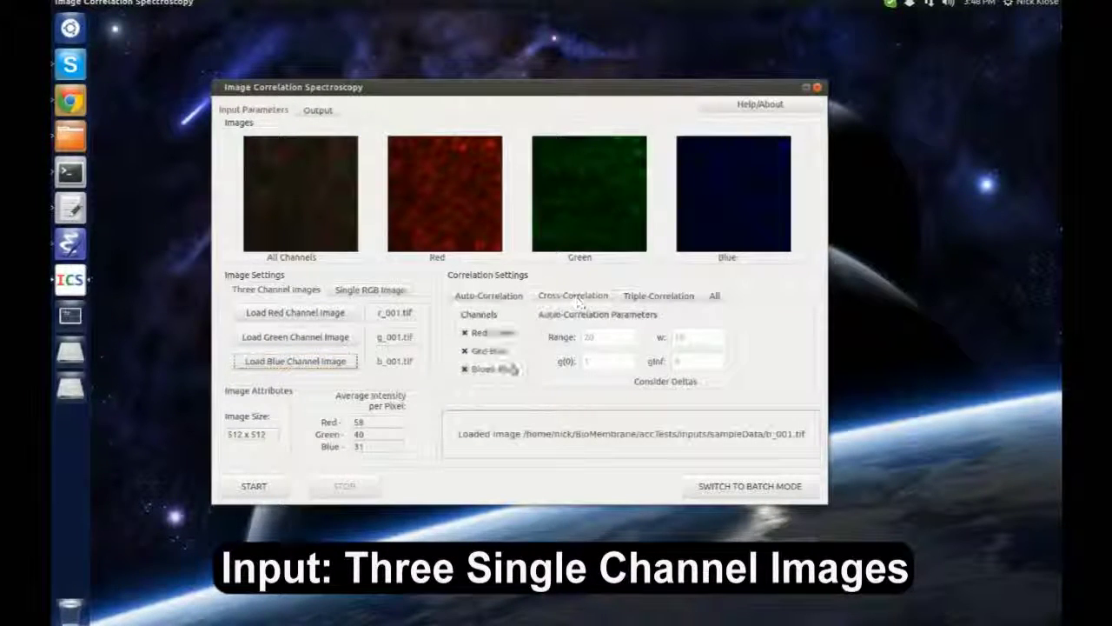
Run the cross-correlations with the Green-Blue pair excluded
{"action": "left_click", "coordinate": [508, 369]}
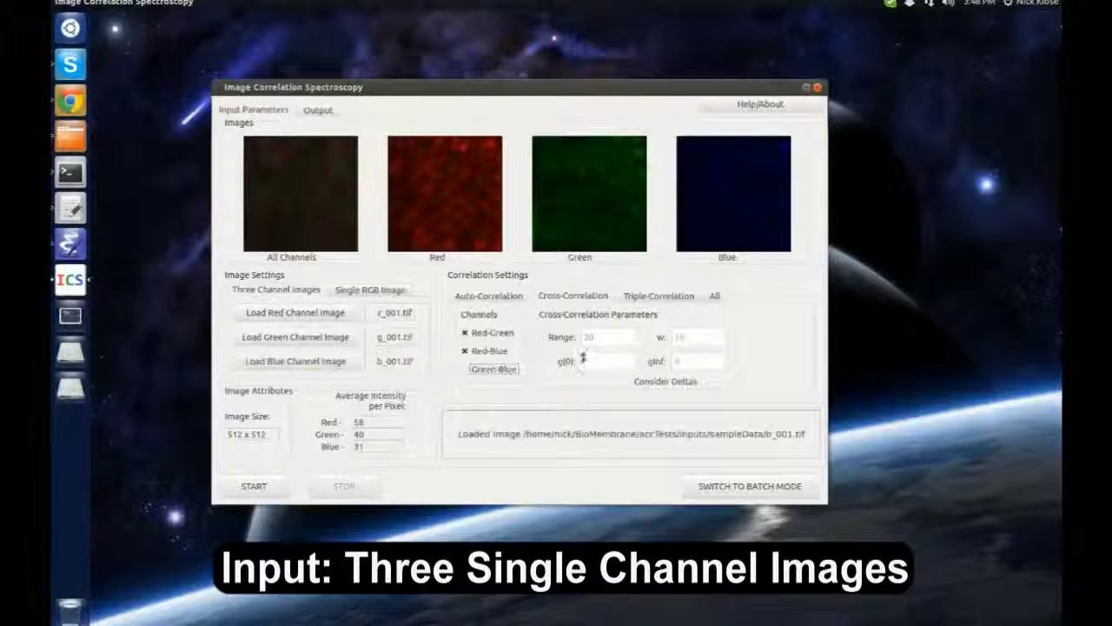
{"action": "left_click", "coordinate": [695, 365]}
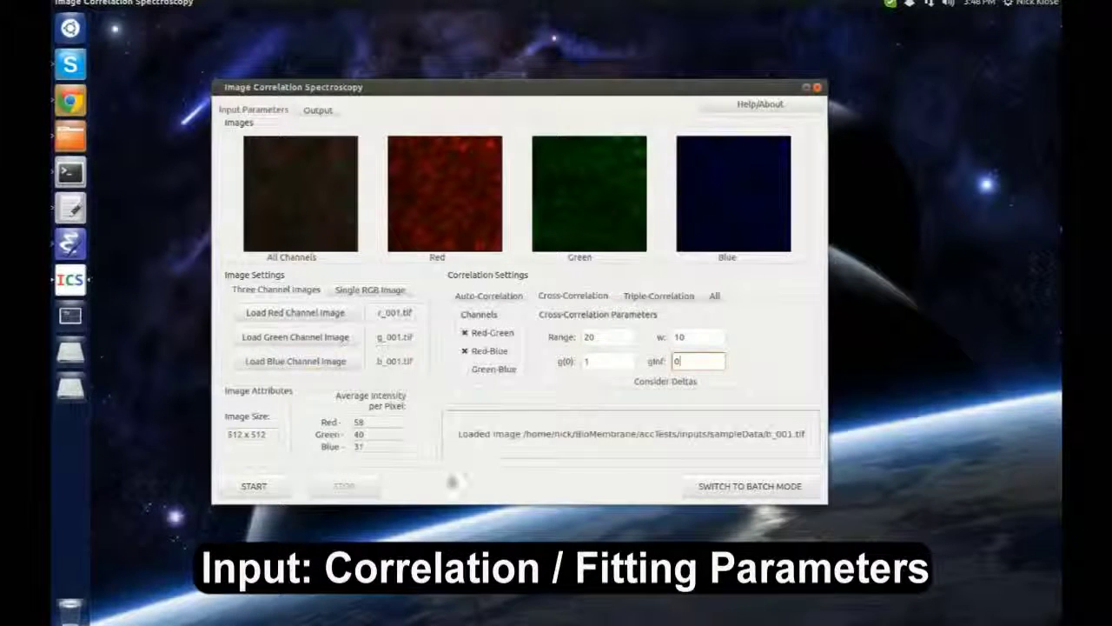
{"action": "left_click", "coordinate": [271, 488]}
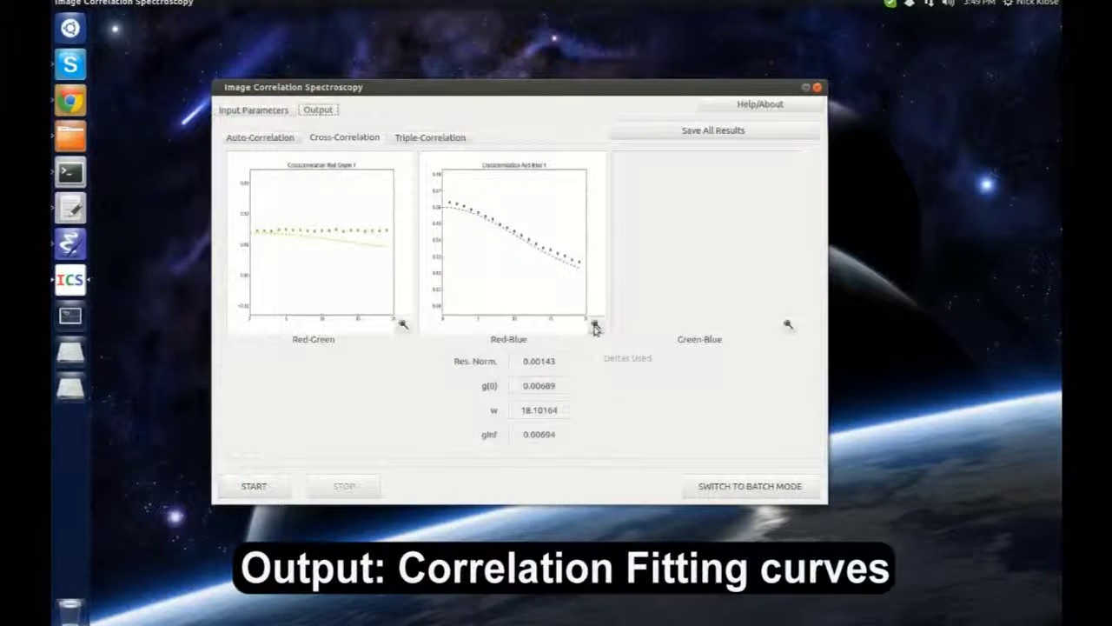
Save the enlarged Red-Blue fit graph as 'graph' in the home folder
{"action": "left_click", "coordinate": [595, 324]}
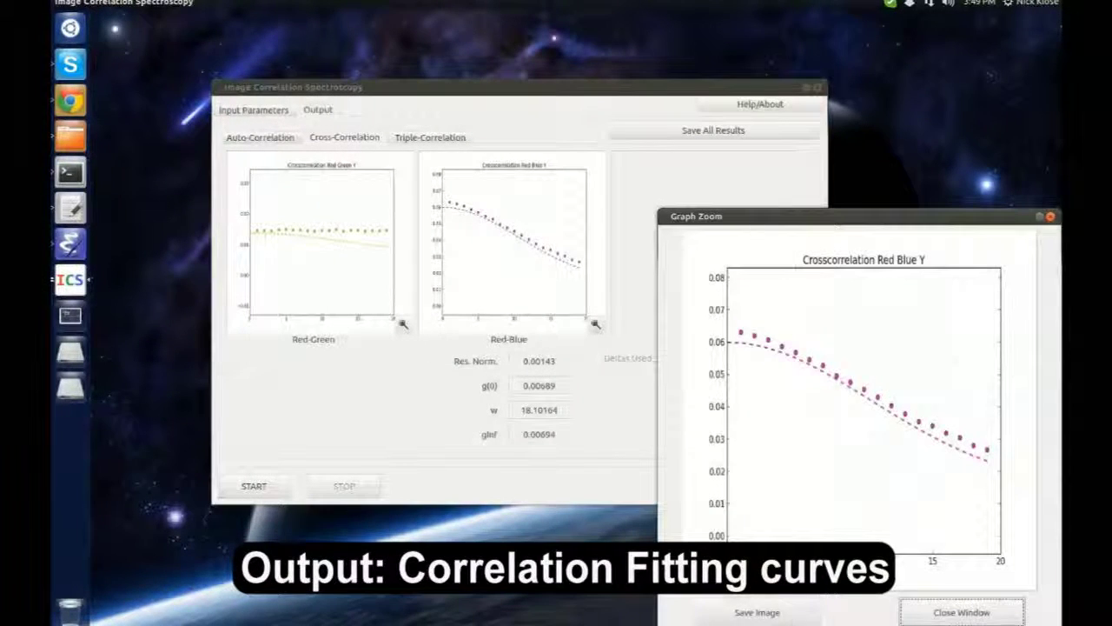
{"action": "left_click", "coordinate": [757, 612]}
{"action": "left_click", "coordinate": [725, 305]}
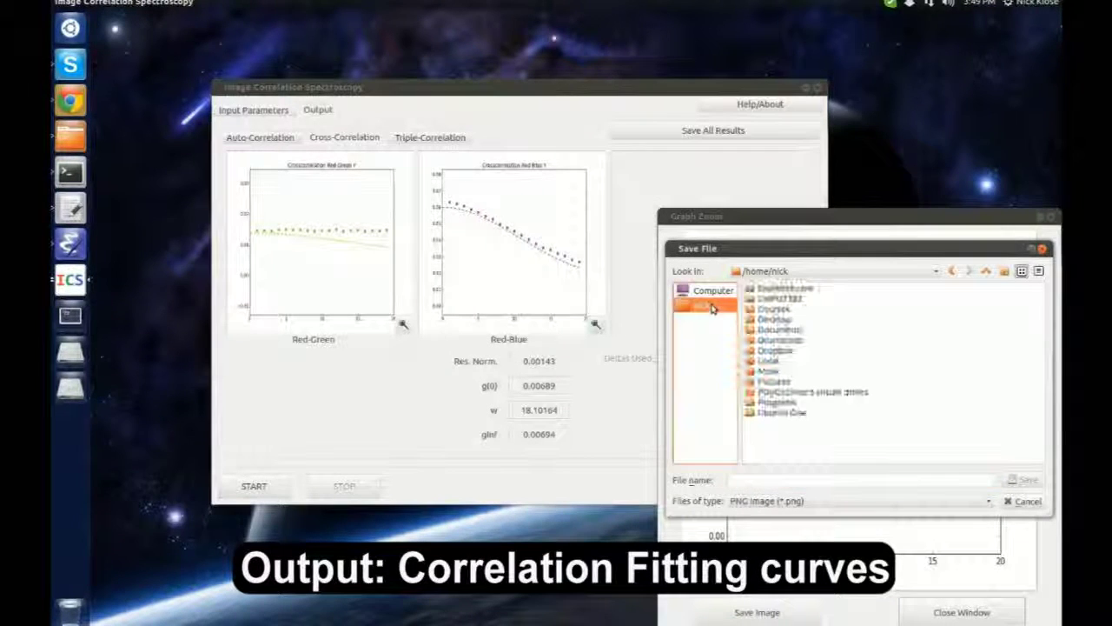
{"action": "left_click", "coordinate": [926, 478]}
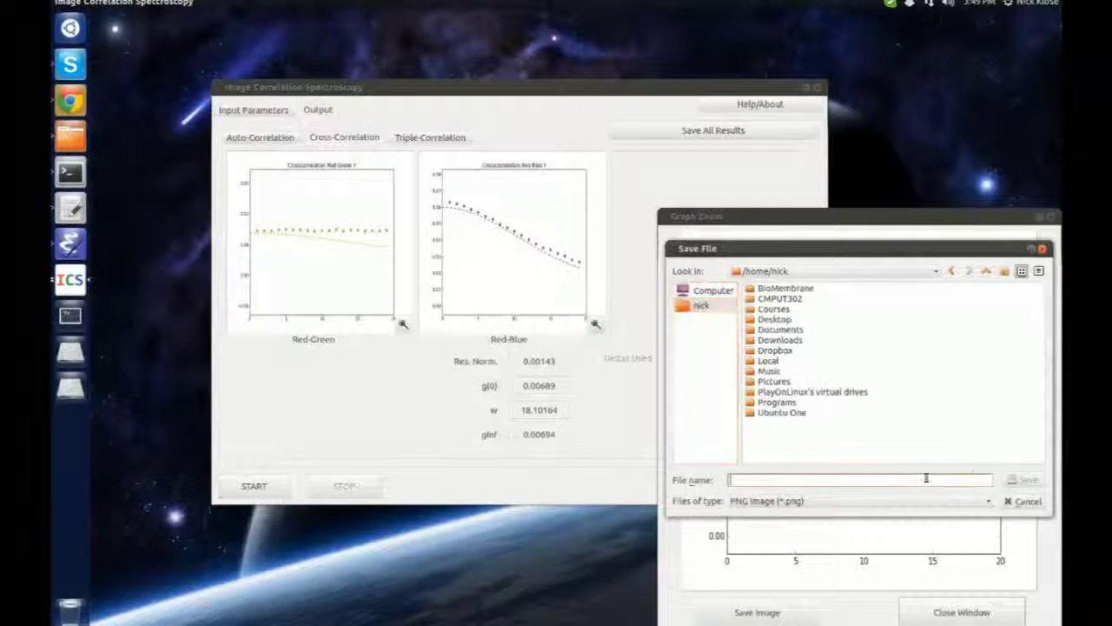
{"action": "type", "text": "graph.png"}
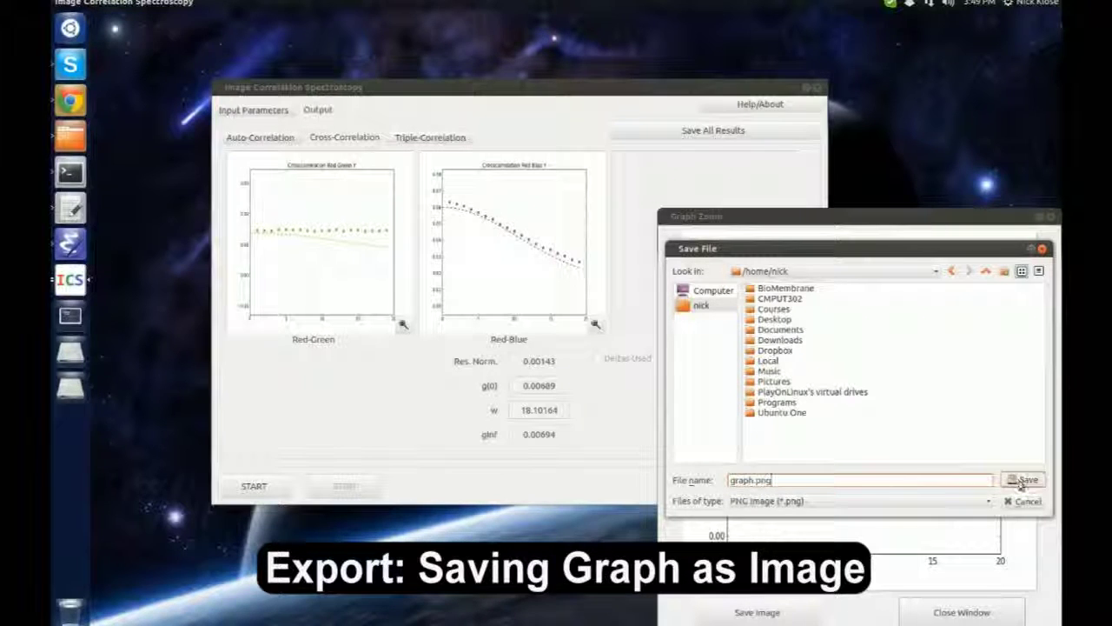
{"action": "left_click", "coordinate": [1023, 480]}
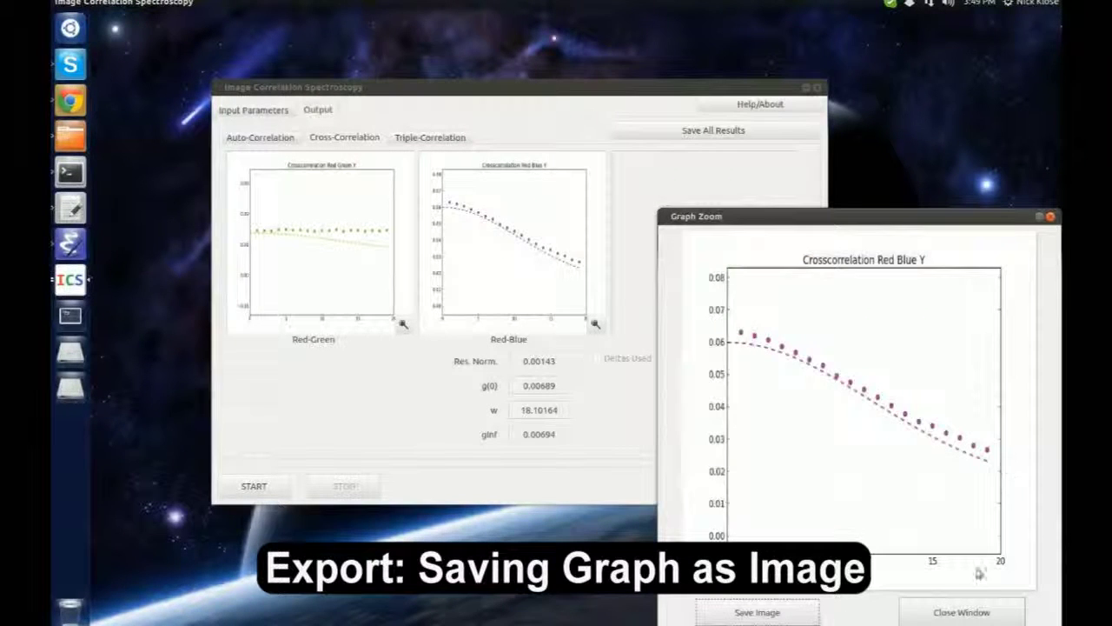
{"action": "left_click", "coordinate": [984, 610]}
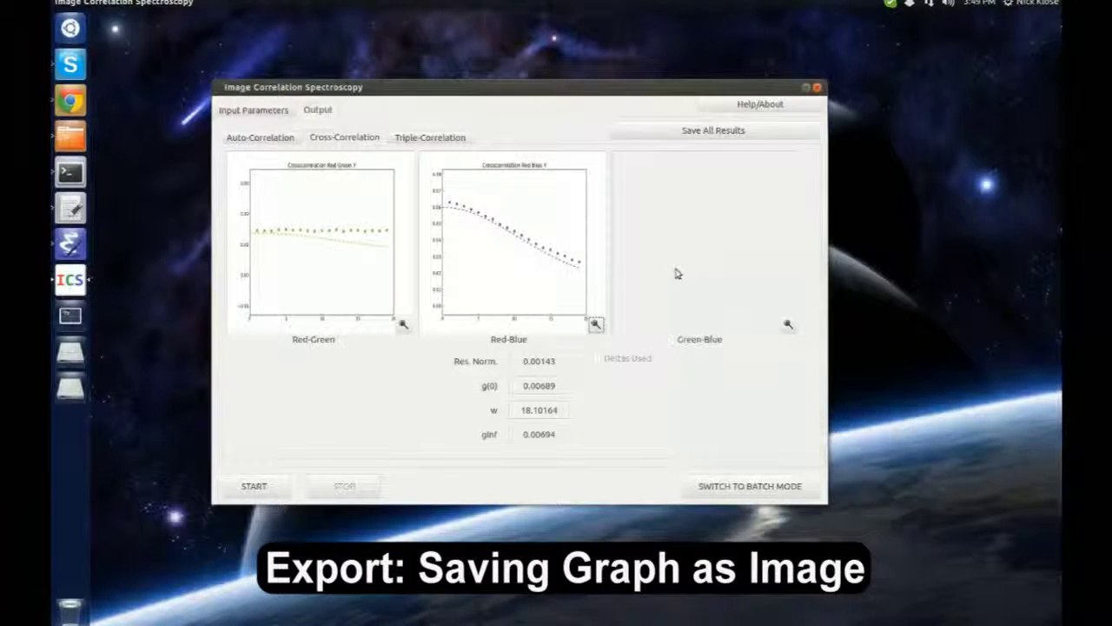
Choose All correlations with Range 20, g(0) 1, w 10 and gInf 0
{"action": "left_click", "coordinate": [259, 111]}
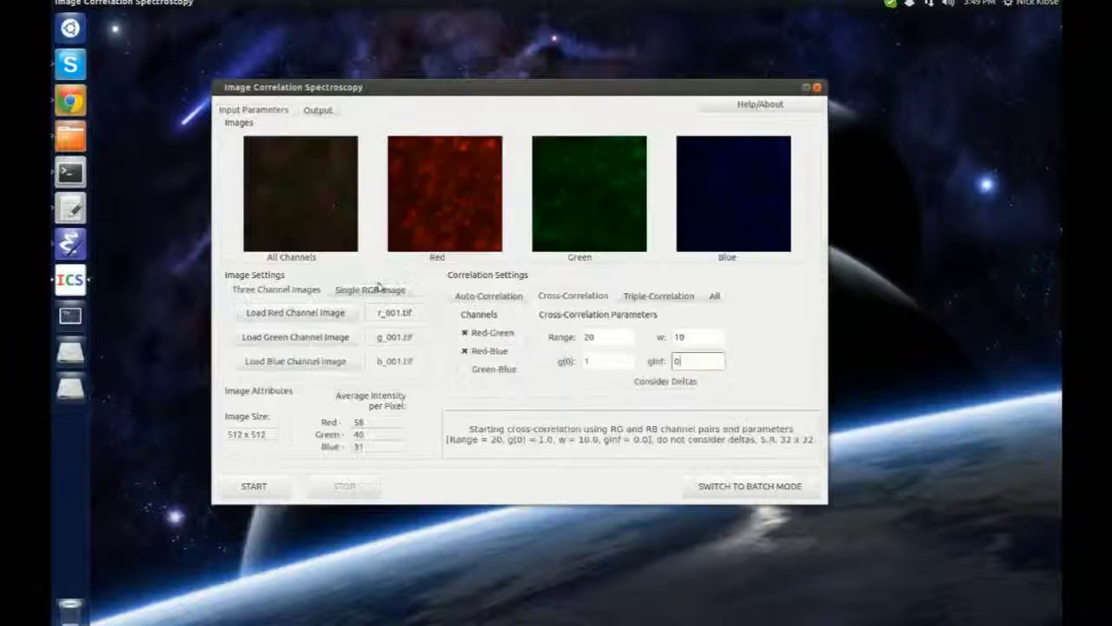
{"action": "left_click", "coordinate": [715, 296]}
{"action": "left_click", "coordinate": [618, 336]}
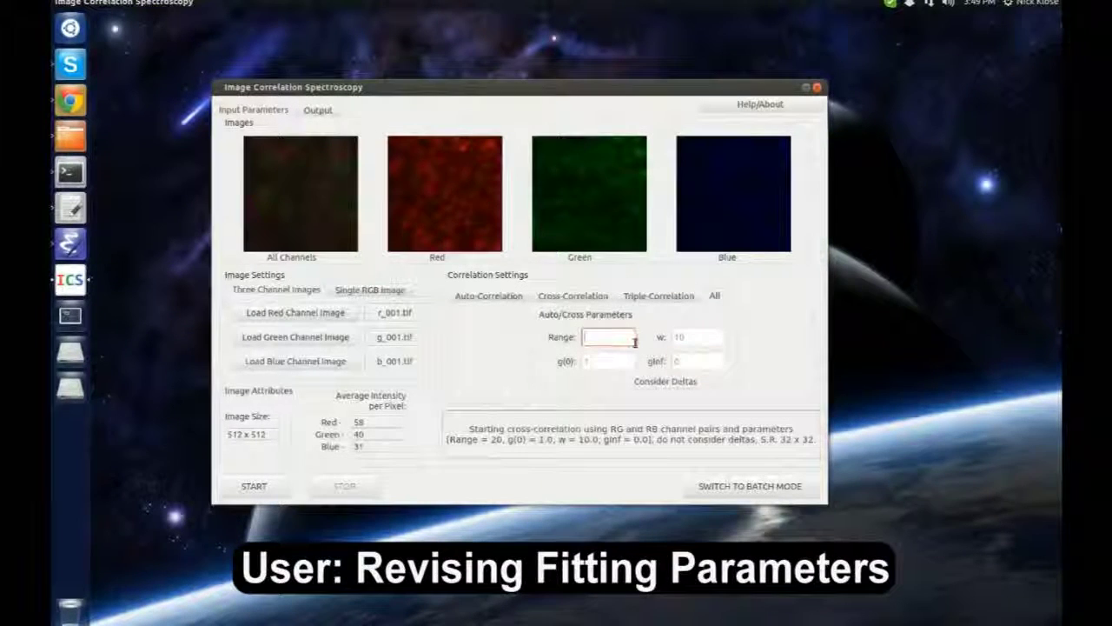
{"action": "type", "text": "20"}
{"action": "key", "text": "Tab"}
{"action": "type", "text": "1"}
{"action": "key", "text": "Tab"}
{"action": "type", "text": "10"}
{"action": "key", "text": "Tab"}
{"action": "type", "text": "0"}
Load the single RGB image rgb_001.bmp from BioMembrane/accTests/inputs and start all correlations
{"action": "left_click", "coordinate": [376, 292]}
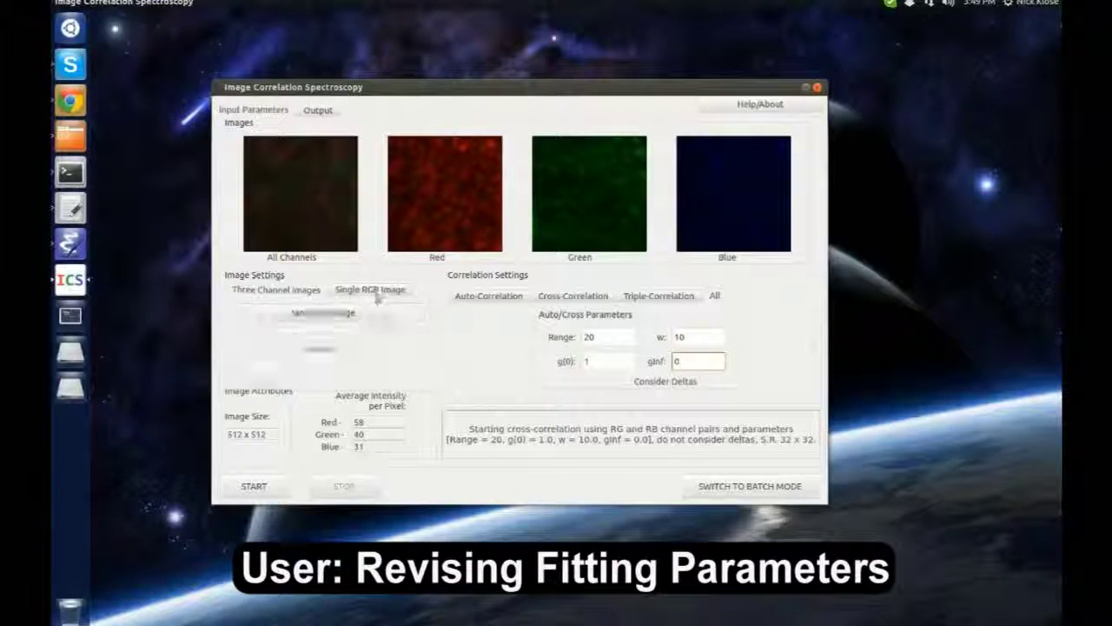
{"action": "left_click", "coordinate": [321, 312]}
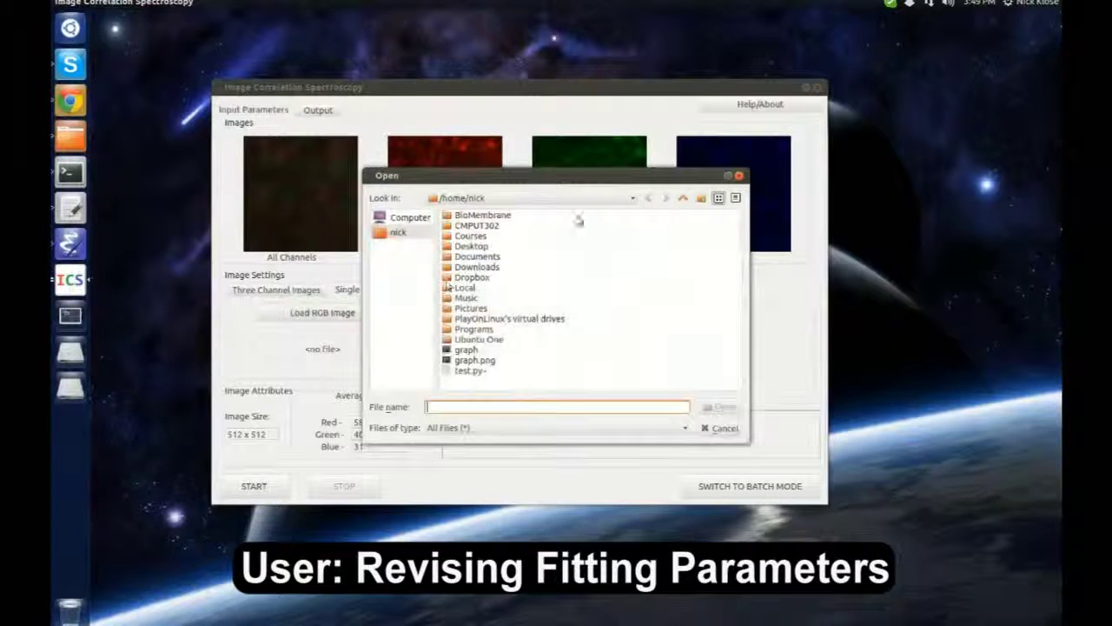
{"action": "double_click", "coordinate": [497, 216]}
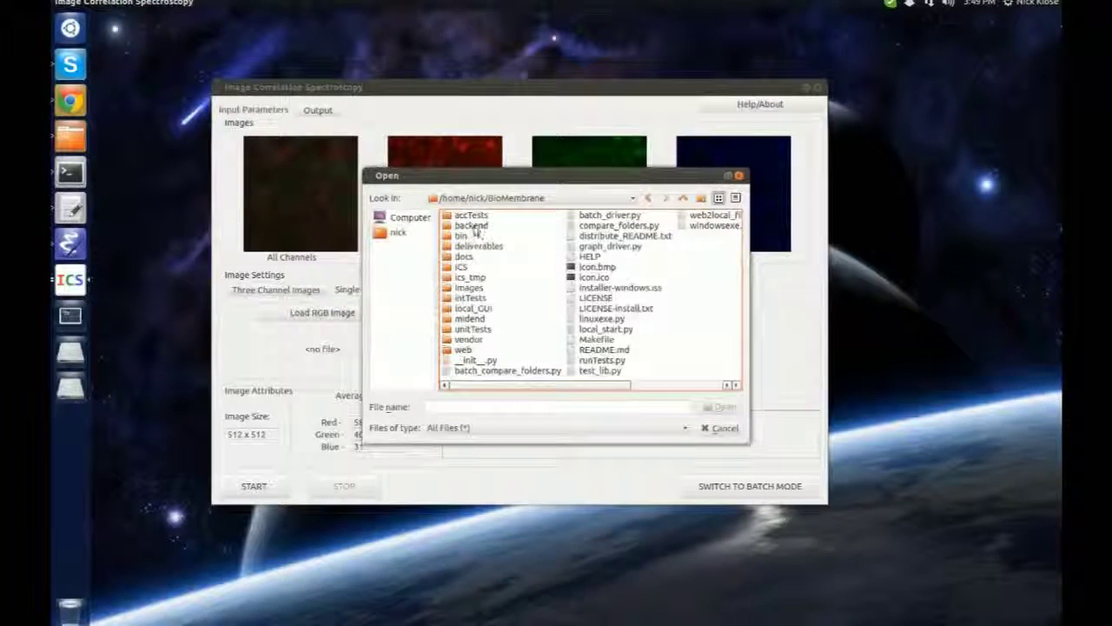
{"action": "double_click", "coordinate": [471, 215]}
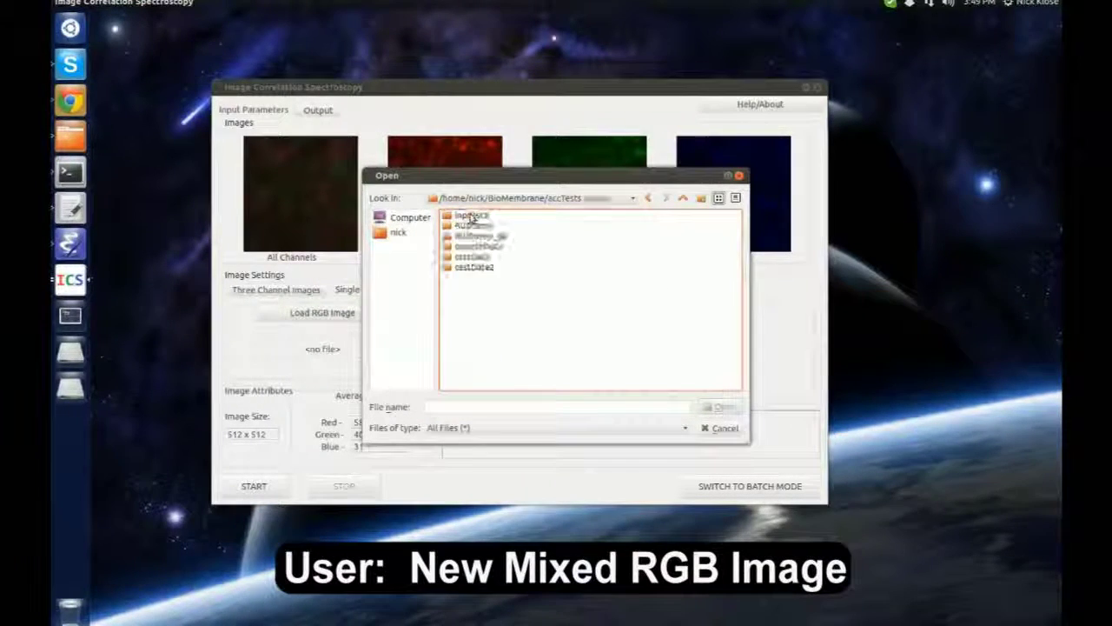
{"action": "double_click", "coordinate": [476, 244]}
{"action": "double_click", "coordinate": [492, 314]}
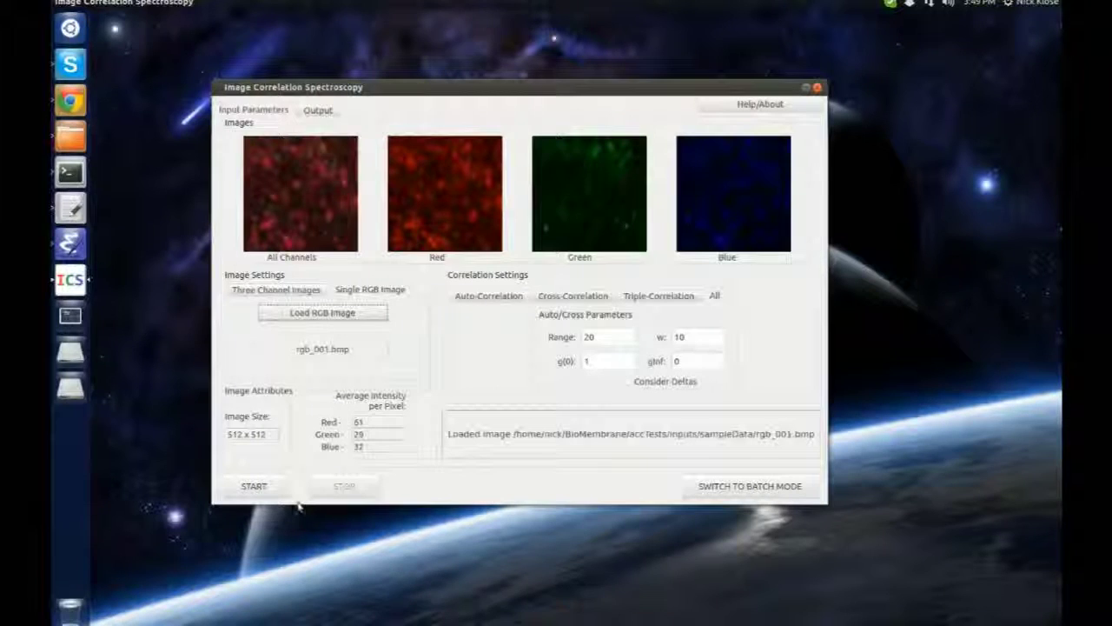
{"action": "left_click", "coordinate": [253, 488]}
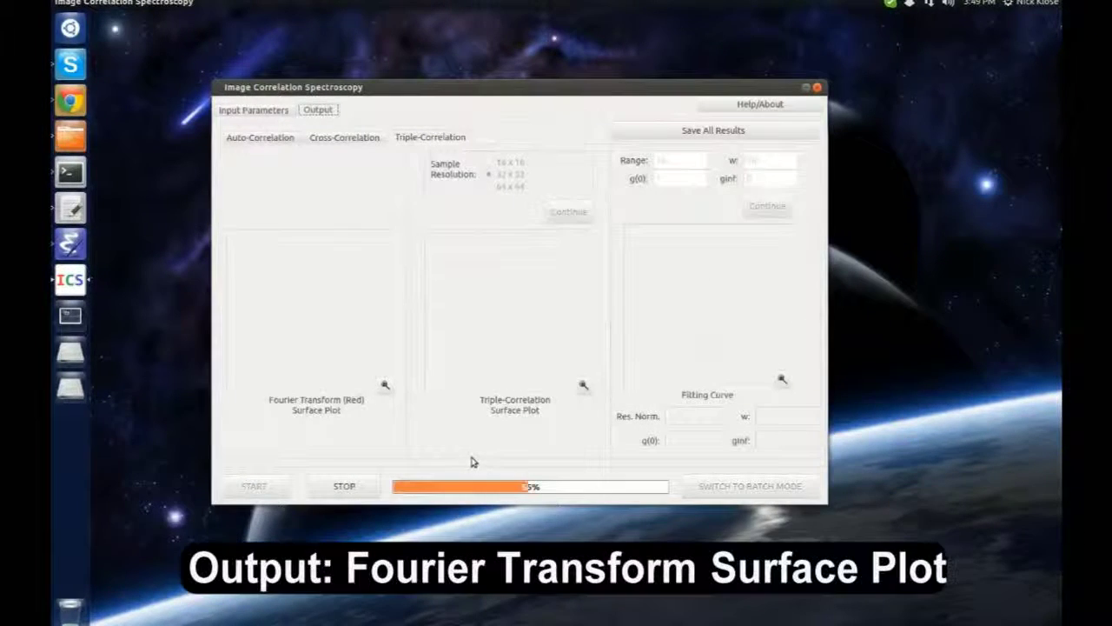
Inspect the red Fourier surface plot, then compute the triple correlation at 16 x 16 resolution
{"action": "left_click", "coordinate": [385, 385]}
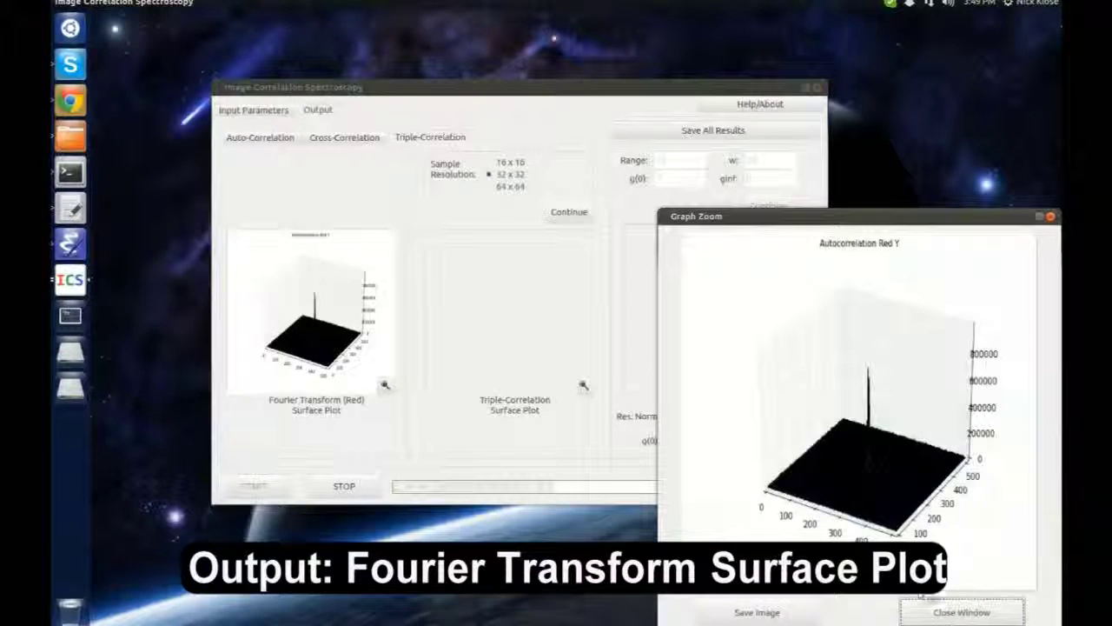
{"action": "left_click", "coordinate": [955, 612]}
{"action": "left_click", "coordinate": [567, 211]}
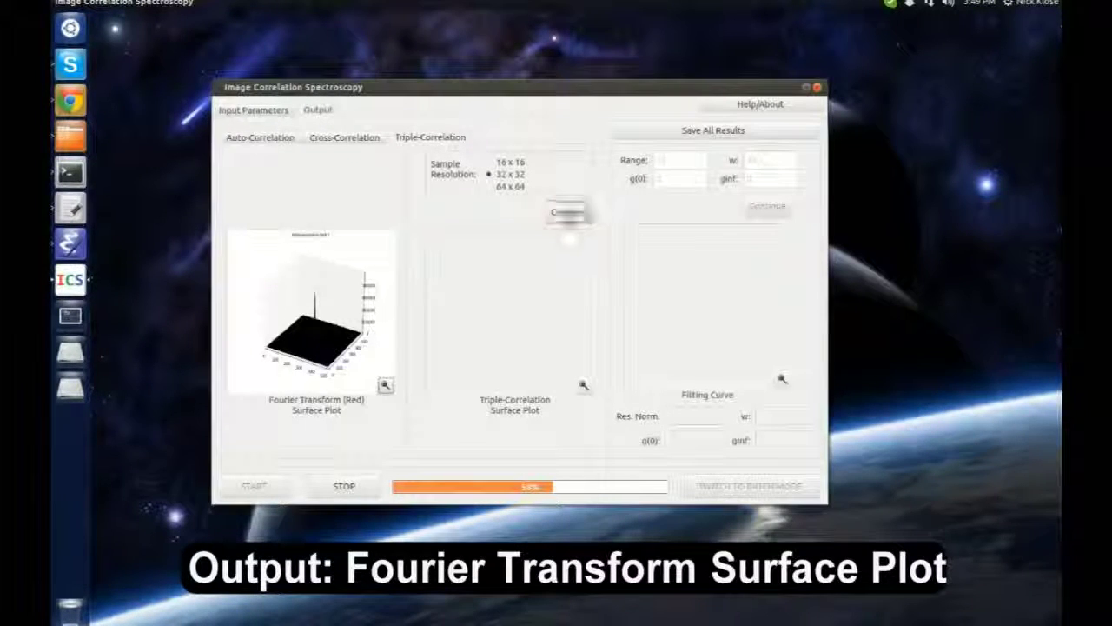
{"action": "left_click", "coordinate": [491, 162]}
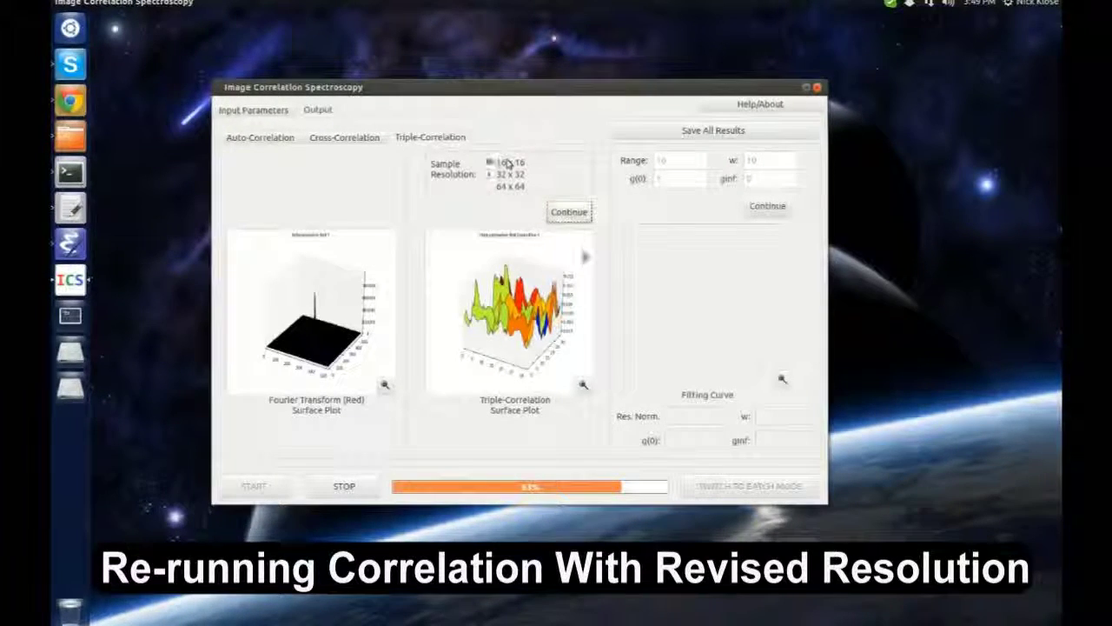
{"action": "left_click", "coordinate": [569, 213]}
Fit the triple correlation with Range 16, w 10, g(0) 1 and ginf 0
{"action": "left_click", "coordinate": [681, 164]}
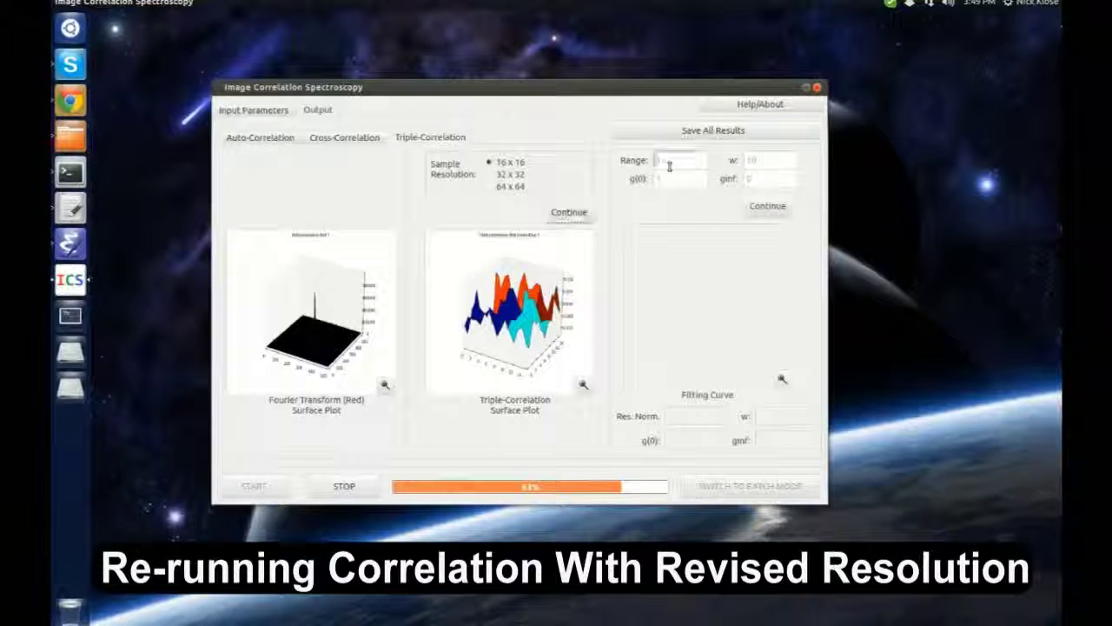
{"action": "type", "text": "16"}
{"action": "key", "text": "Tab"}
{"action": "type", "text": "10"}
{"action": "key", "text": "Tab"}
{"action": "type", "text": "1"}
{"action": "key", "text": "Tab"}
{"action": "type", "text": "0"}
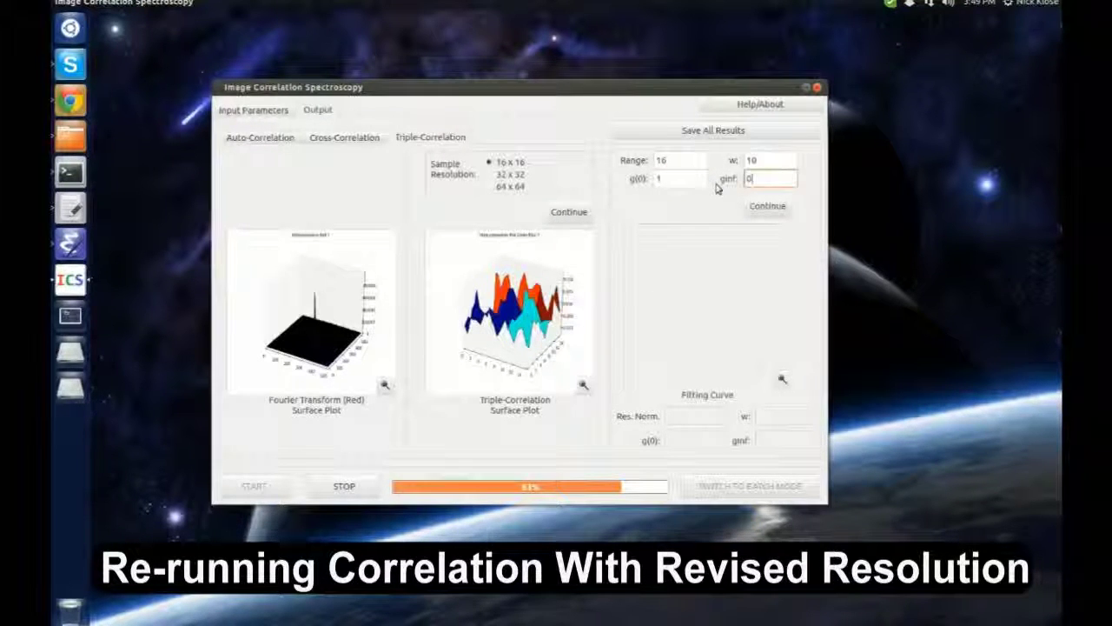
{"action": "left_click", "coordinate": [785, 206]}
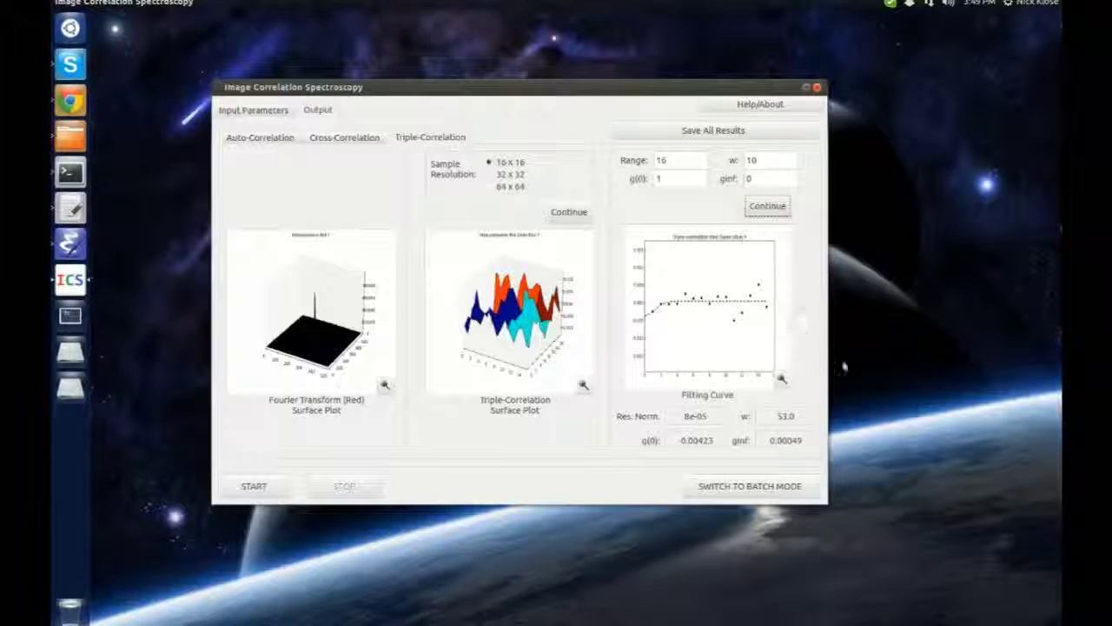
{"action": "left_click", "coordinate": [721, 133]}
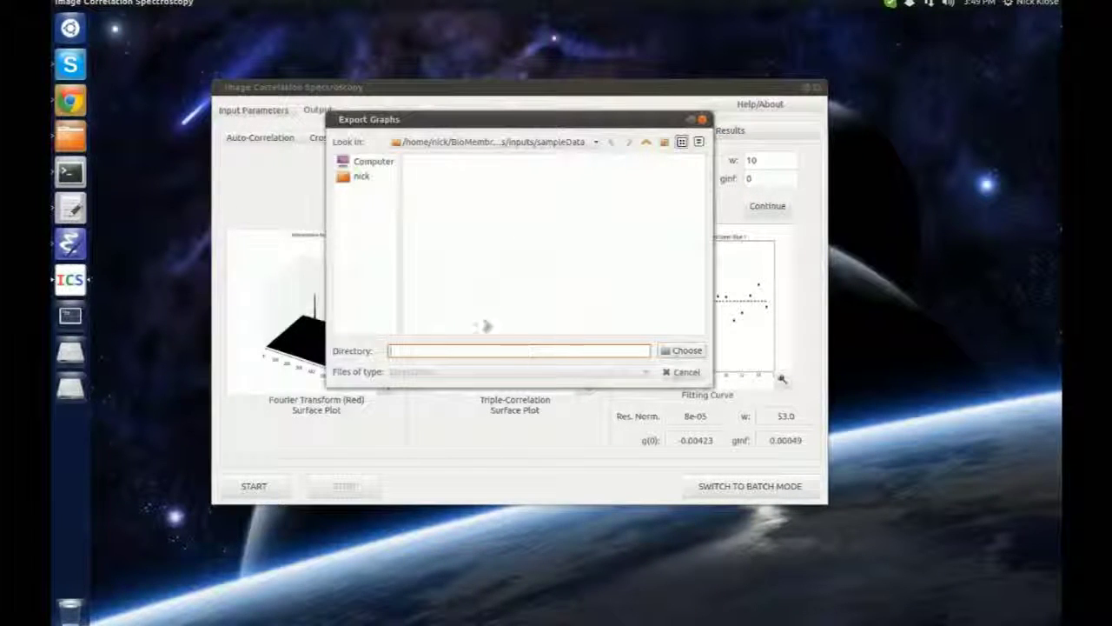
Create a folder named output in the home folder and export the graphs into it
{"action": "left_click", "coordinate": [363, 176]}
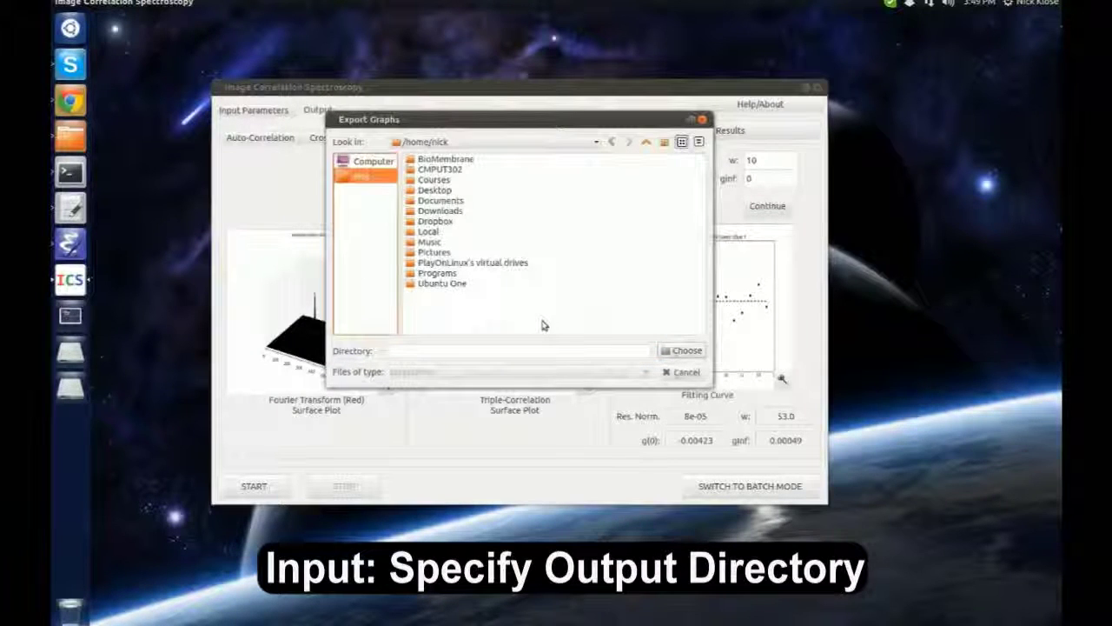
{"action": "left_click", "coordinate": [665, 143]}
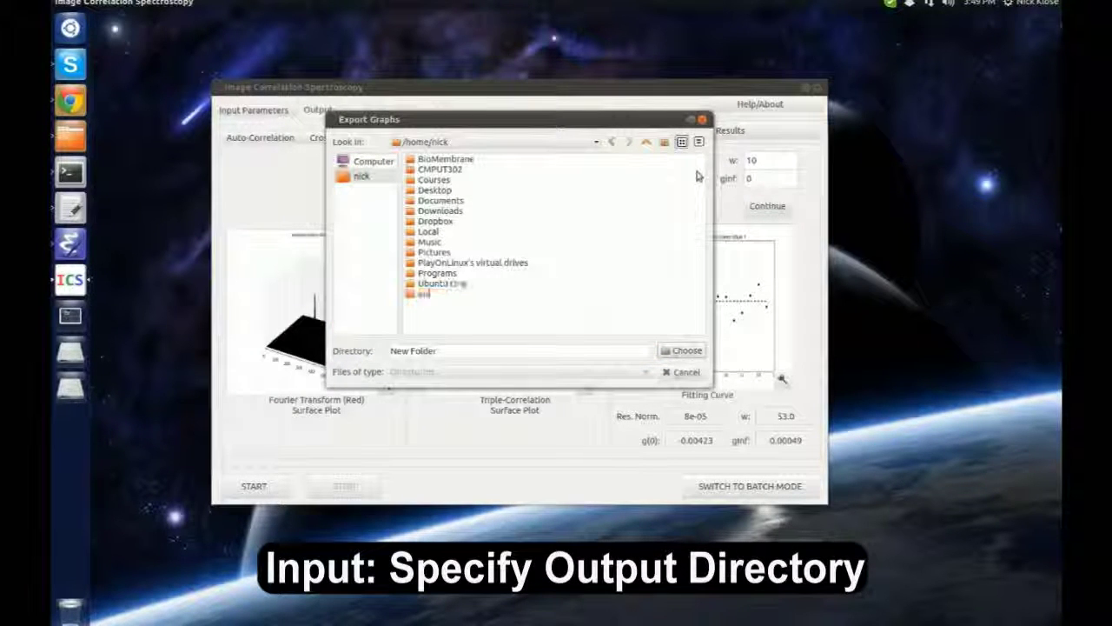
{"action": "type", "text": "output"}
{"action": "key", "text": "Return"}
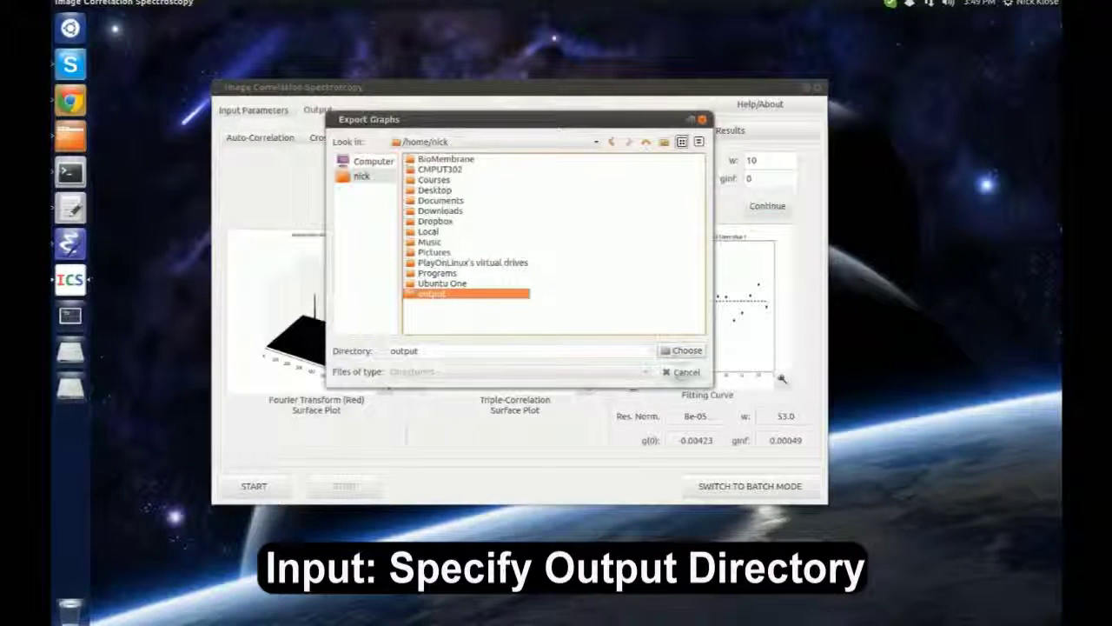
{"action": "left_click", "coordinate": [680, 350]}
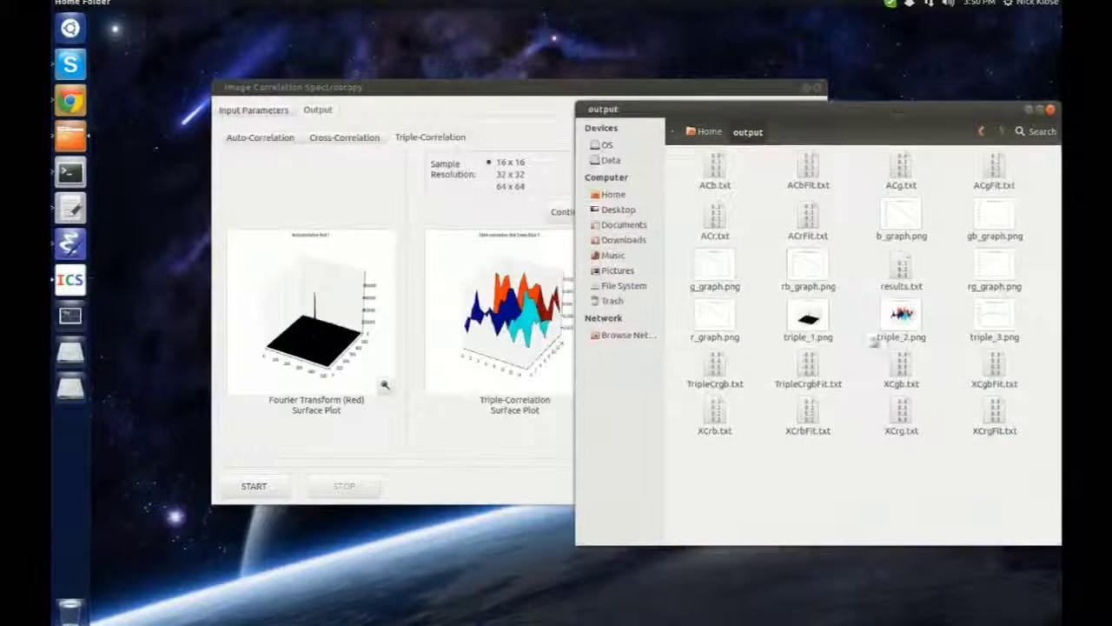
Review the 24 exported files in output, close the window, and return to input parameters
{"action": "left_click_drag", "start_coordinate": [1034, 478], "coordinate": [683, 144]}
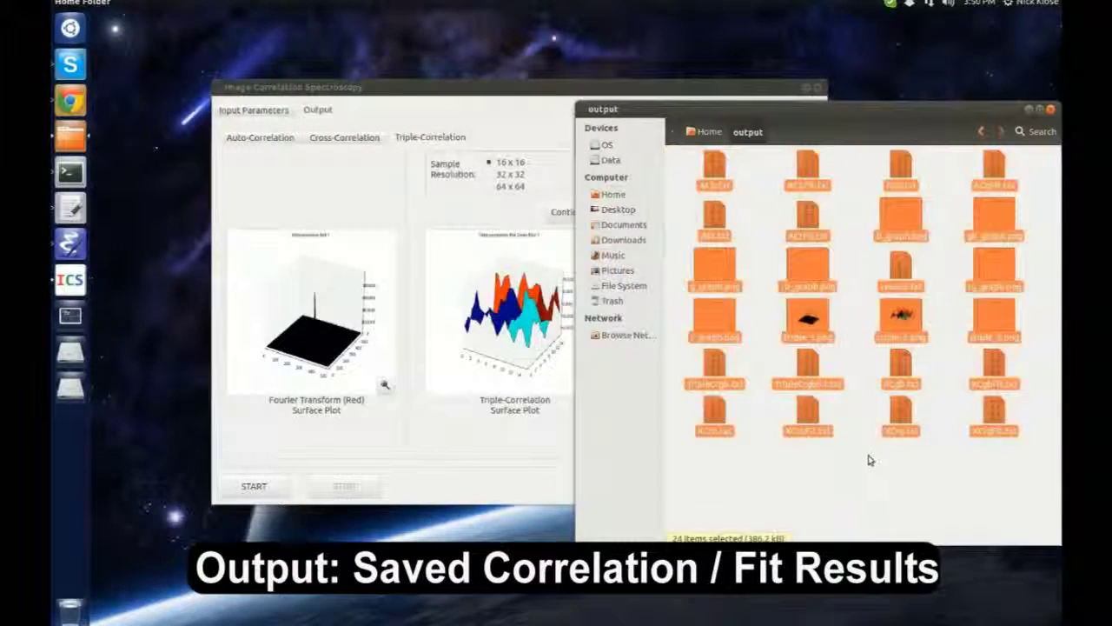
{"action": "left_click", "coordinate": [869, 460]}
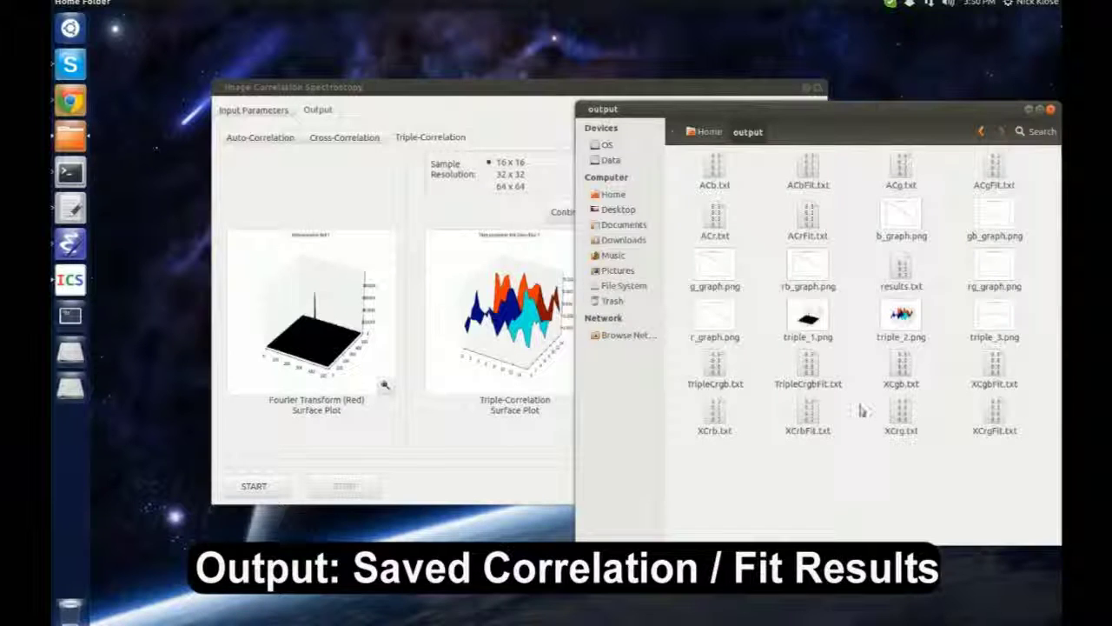
{"action": "left_click", "coordinate": [1051, 109]}
{"action": "left_click", "coordinate": [276, 111]}
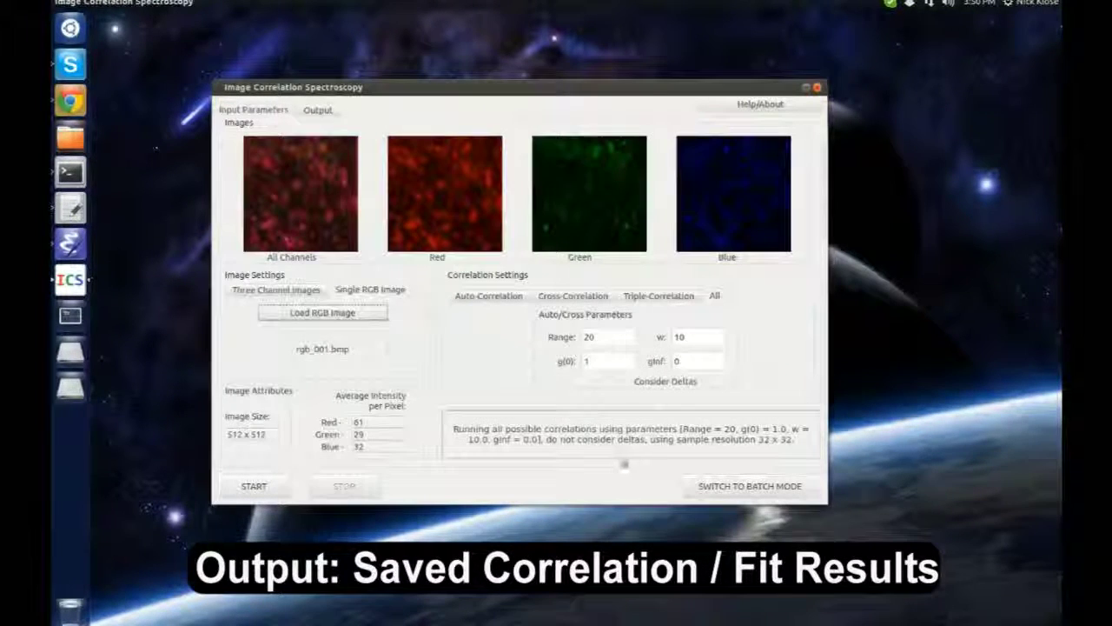
Read the readme in the Help/About dialog, then switch ICS to batch mode
{"action": "left_click", "coordinate": [793, 106]}
{"action": "left_click_drag", "start_coordinate": [767, 268], "coordinate": [716, 138]}
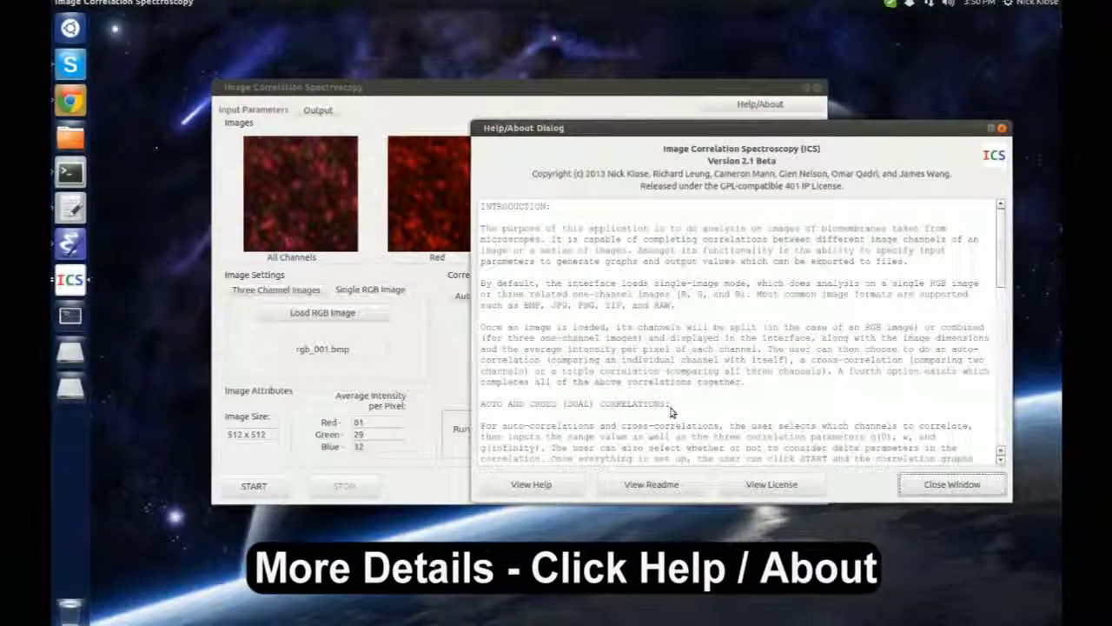
{"action": "left_click", "coordinate": [640, 485]}
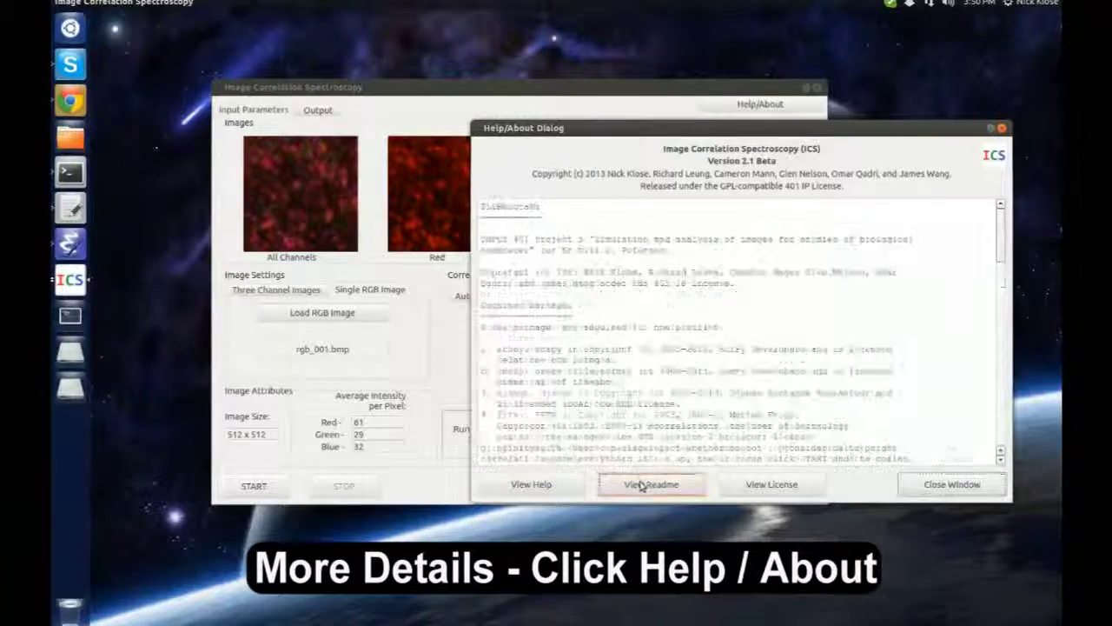
{"action": "scroll", "coordinate": [680, 356], "scroll_direction": "down", "scroll_amount": 15}
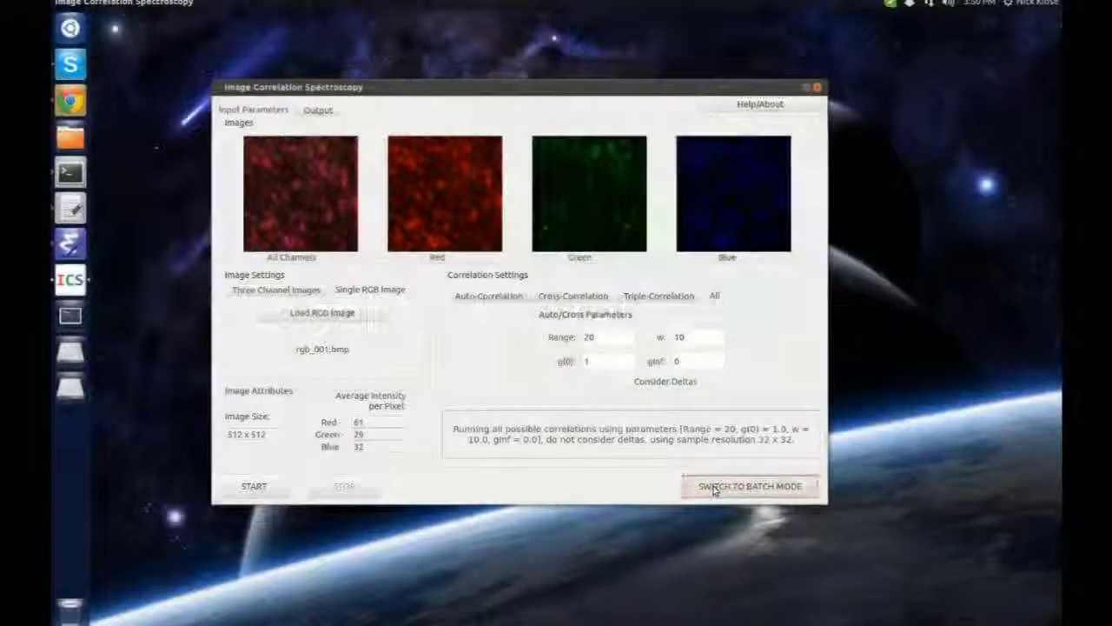
{"action": "left_click", "coordinate": [720, 483]}
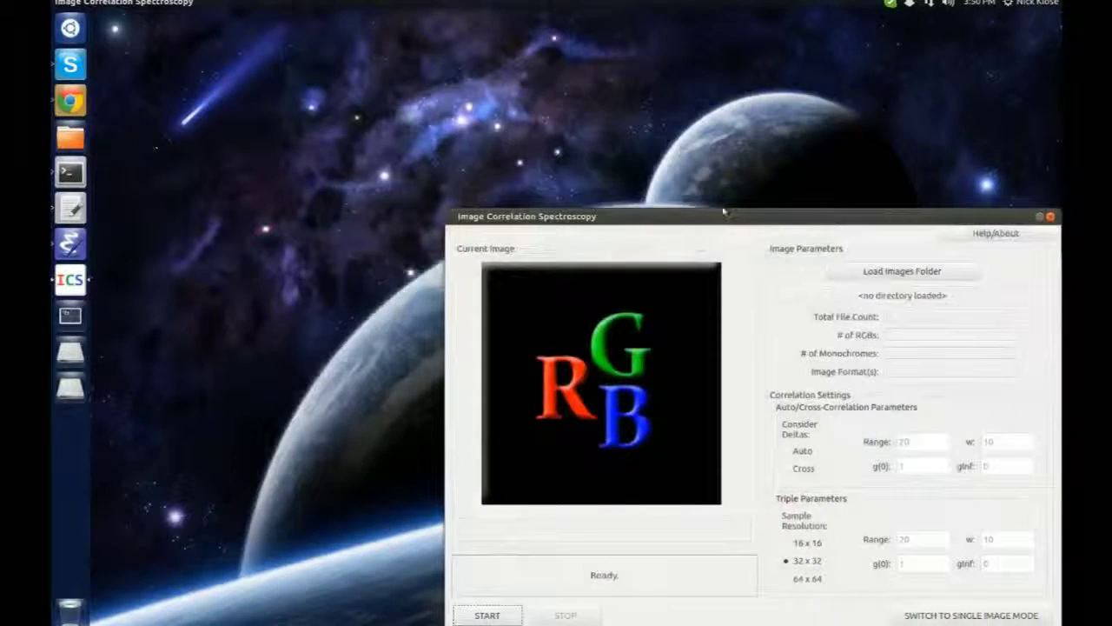
{"action": "left_click_drag", "start_coordinate": [724, 211], "coordinate": [622, 113]}
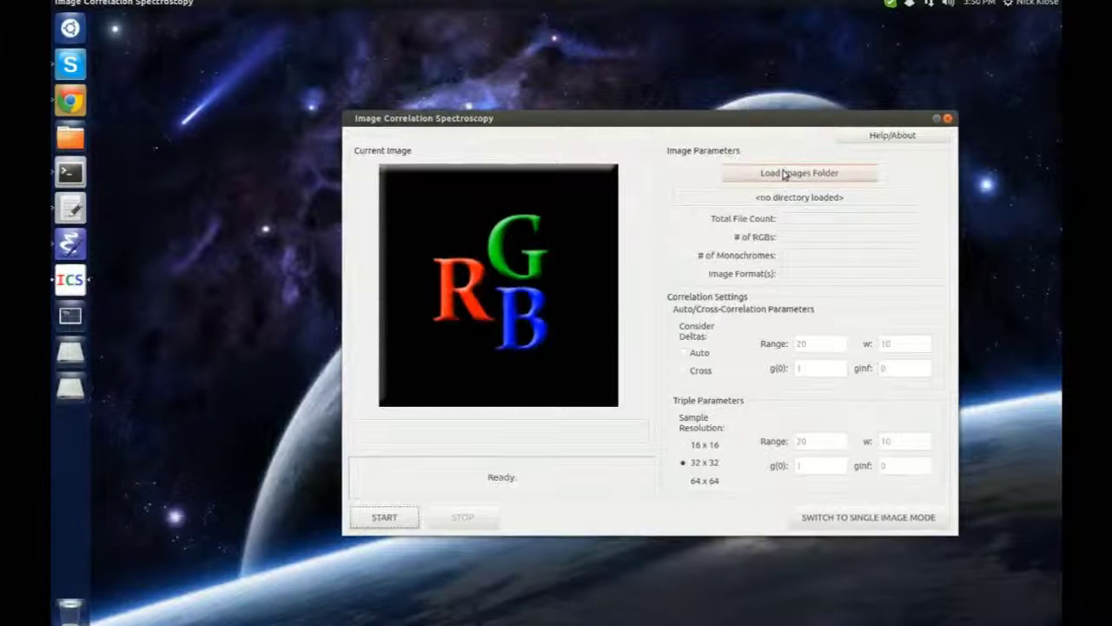
Load the testData folder from BioMembrane/accTests/inputs as the batch image folder
{"action": "left_click", "coordinate": [849, 173]}
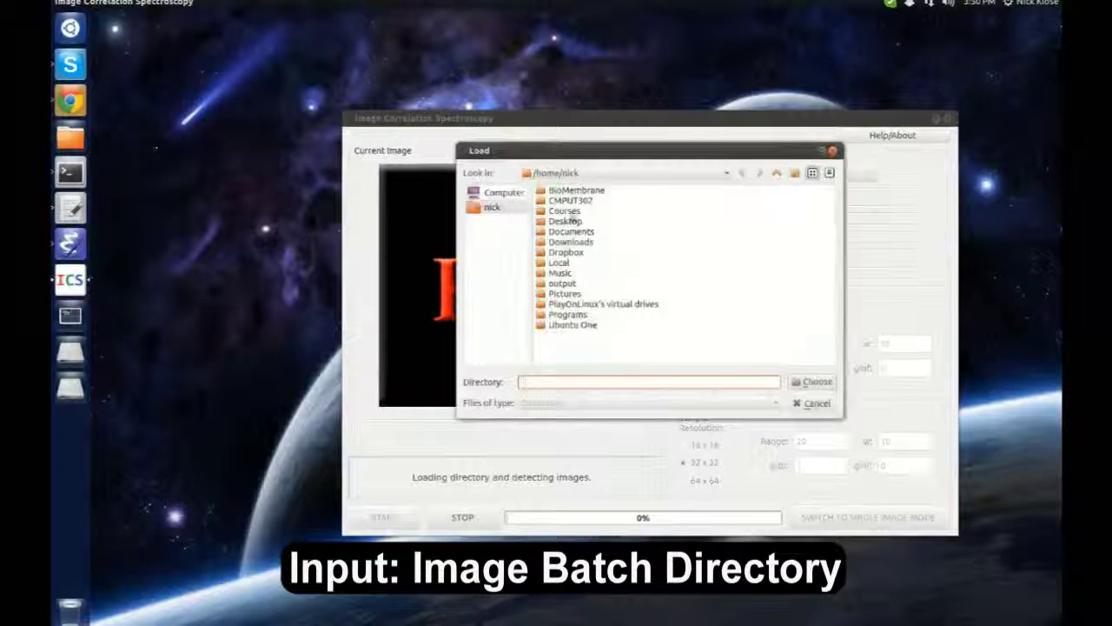
{"action": "double_click", "coordinate": [578, 190]}
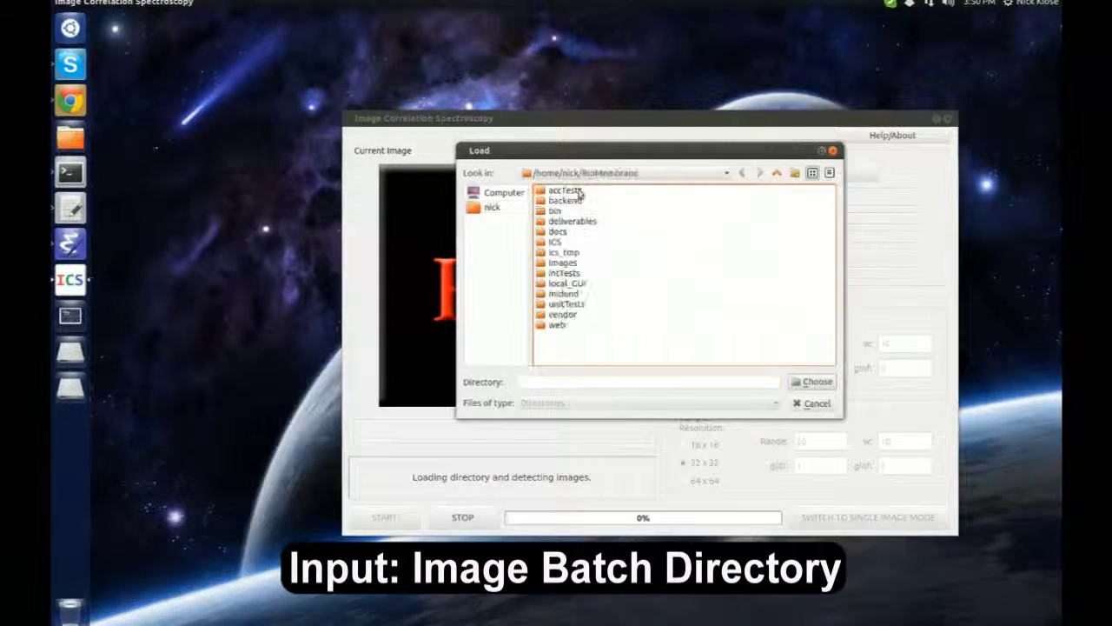
{"action": "double_click", "coordinate": [576, 190]}
{"action": "left_click", "coordinate": [574, 191]}
{"action": "double_click", "coordinate": [574, 190]}
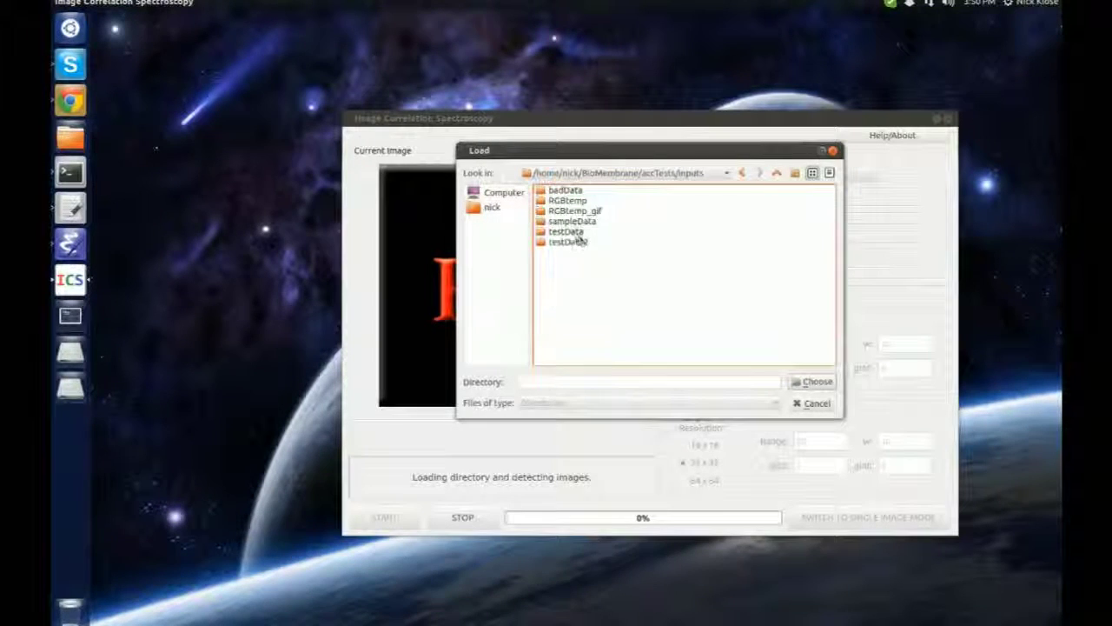
{"action": "left_click", "coordinate": [566, 231]}
{"action": "left_click", "coordinate": [817, 383]}
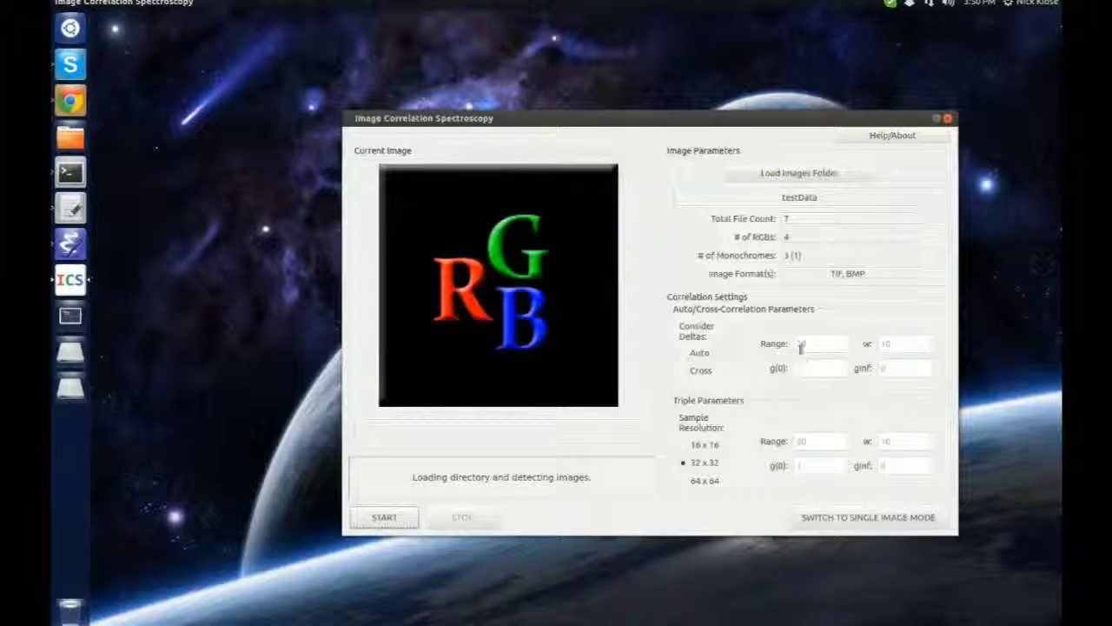
Set the auto/cross parameters to Range 20, w 10, g(0) 1, ginf 0
{"action": "left_click", "coordinate": [818, 345]}
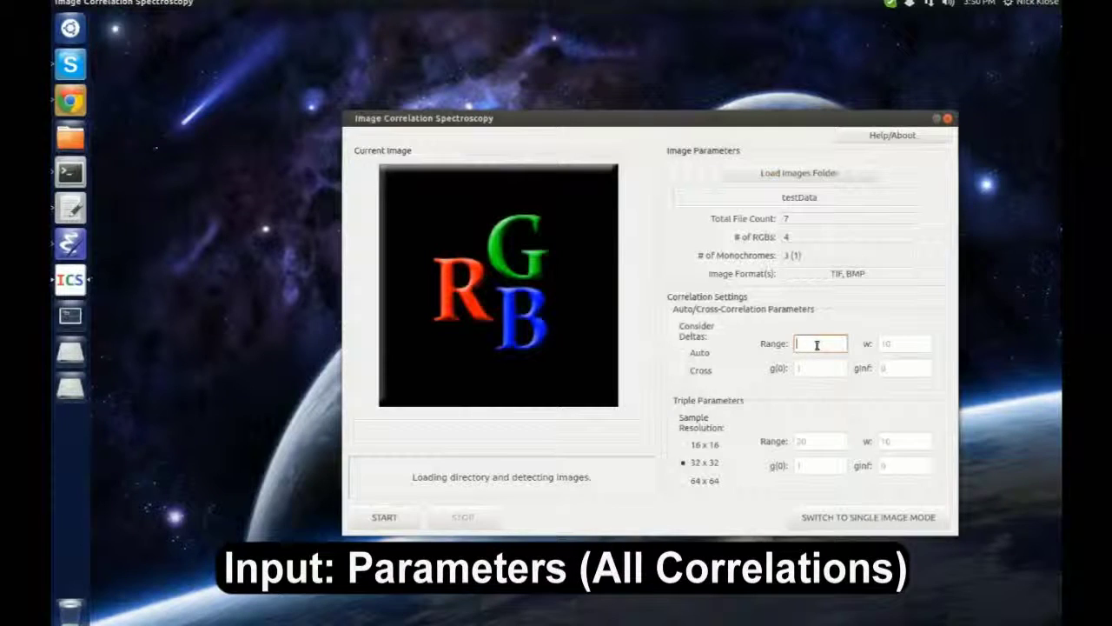
{"action": "type", "text": "20"}
{"action": "key", "text": "Tab"}
{"action": "type", "text": "10"}
{"action": "key", "text": "Tab"}
{"action": "type", "text": "1"}
{"action": "key", "text": "Tab"}
{"action": "type", "text": "0"}
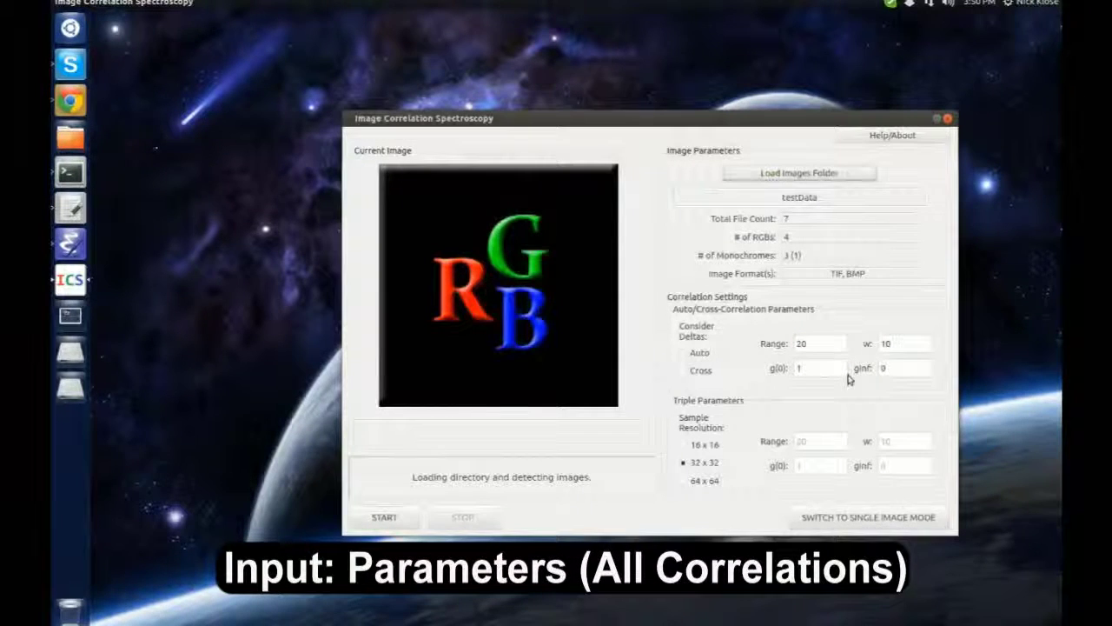
Set the triple parameters to Range 20, w 10, g(0) 1, ginf 0 and start the batch
{"action": "key", "text": "Tab"}
{"action": "type", "text": "20"}
{"action": "key", "text": "Tab"}
{"action": "type", "text": "1"}
{"action": "key", "text": "Tab"}
{"action": "type", "text": "10"}
{"action": "key", "text": "Tab"}
{"action": "type", "text": "0"}
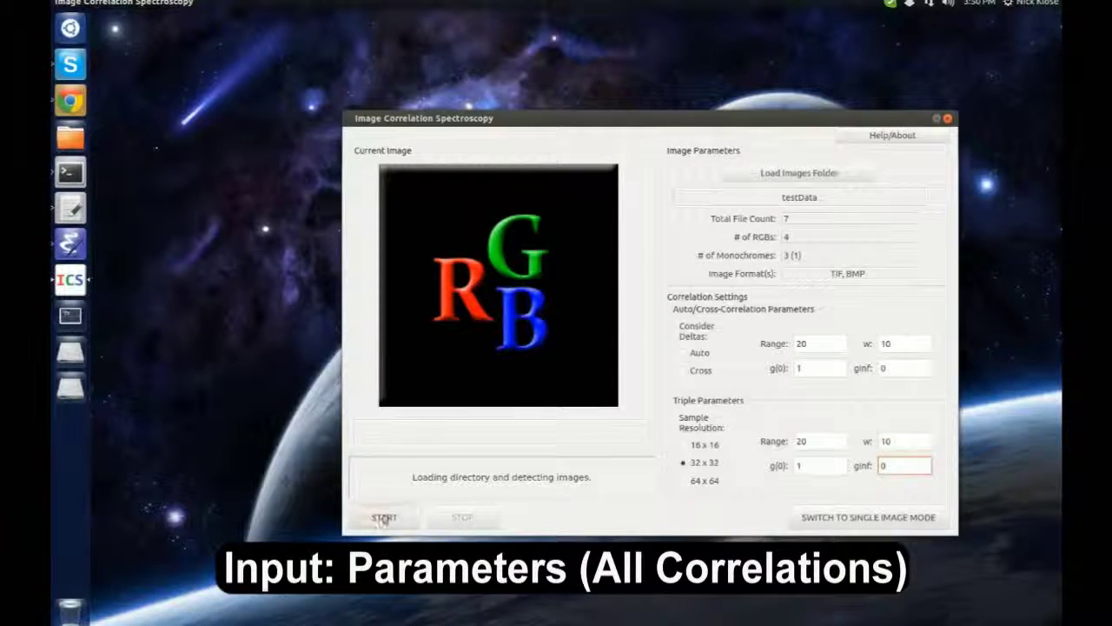
{"action": "left_click", "coordinate": [385, 518]}
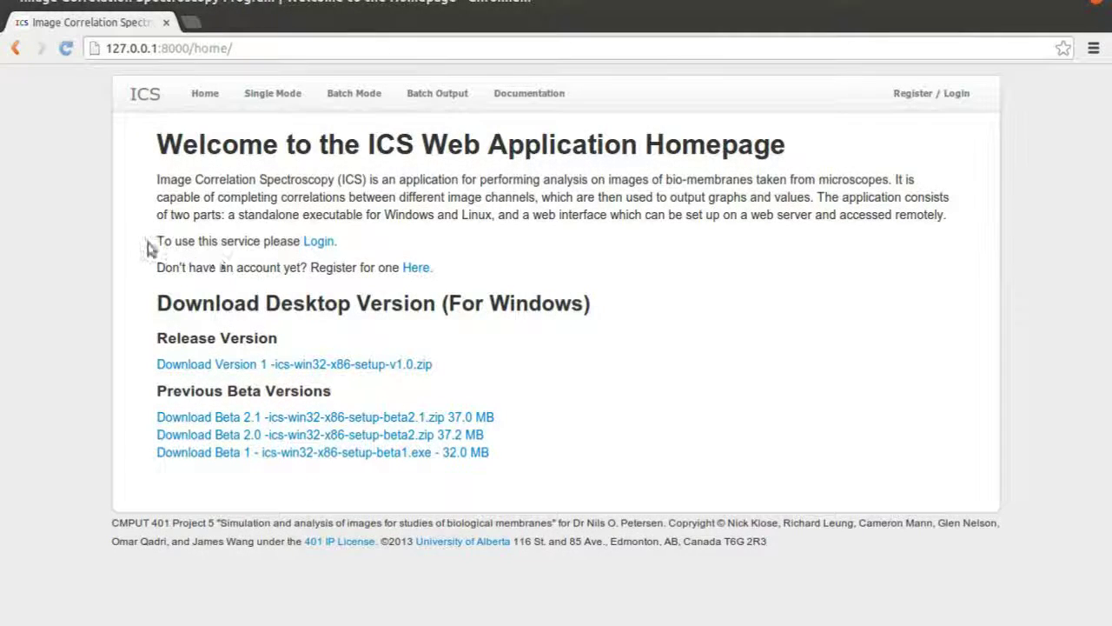
Go to the login page and open the sign-up page for a new account
{"action": "left_click_drag", "start_coordinate": [147, 247], "coordinate": [300, 243]}
{"action": "left_click", "coordinate": [318, 242]}
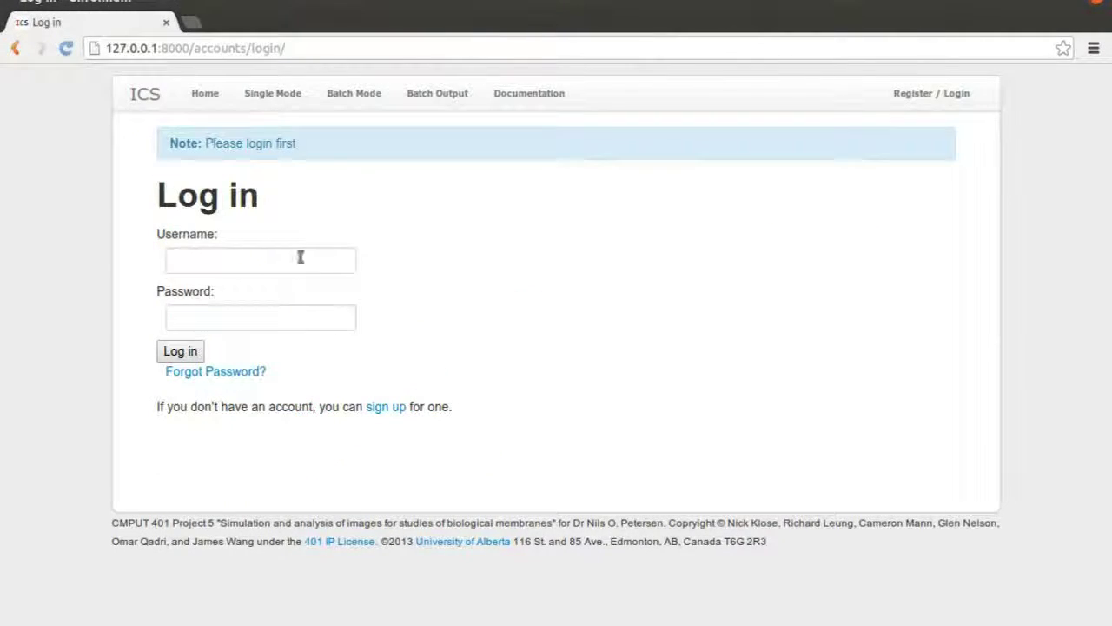
{"action": "left_click", "coordinate": [246, 264]}
{"action": "left_click", "coordinate": [258, 320]}
{"action": "left_click", "coordinate": [370, 406]}
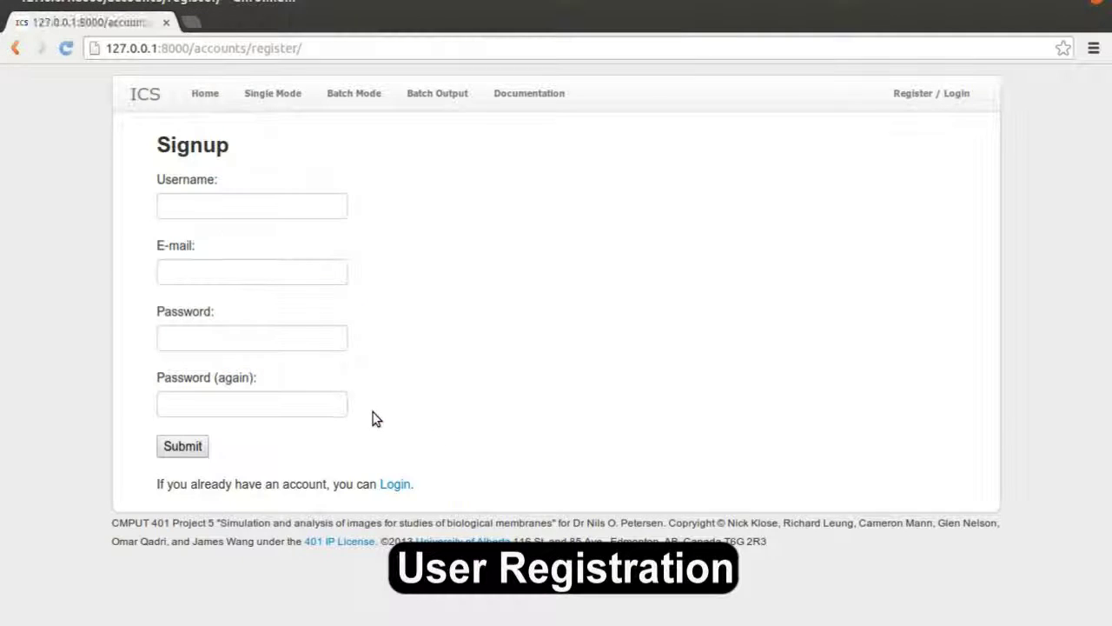
Fill in the new account's username, e-mail address and password twice
{"action": "left_click", "coordinate": [231, 211]}
{"action": "type", "text": "jshepard"}
{"action": "key", "text": "Tab"}
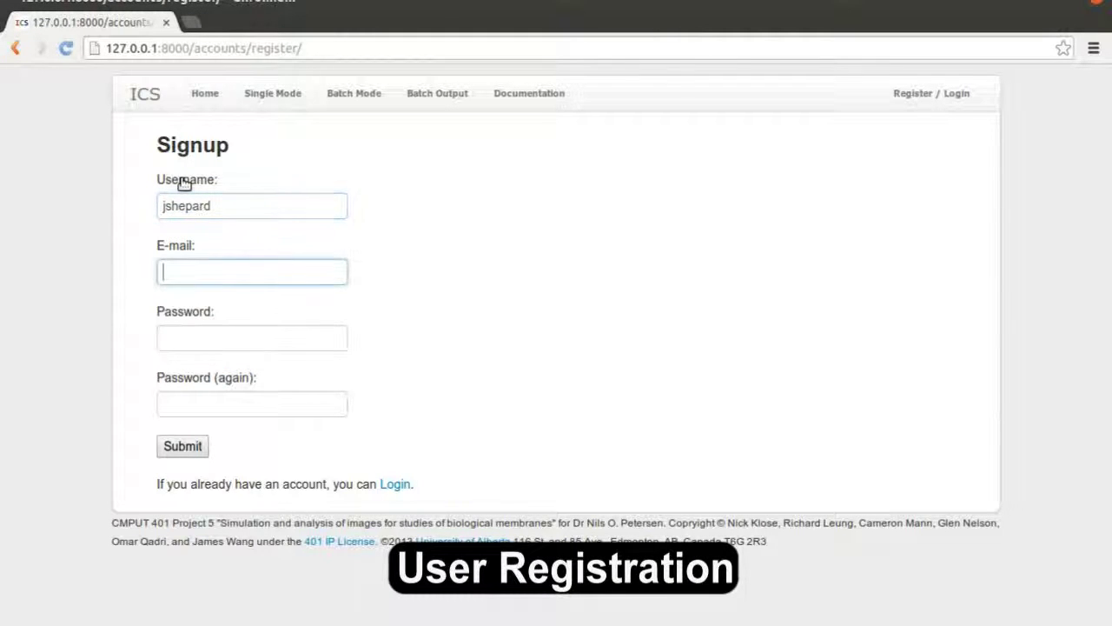
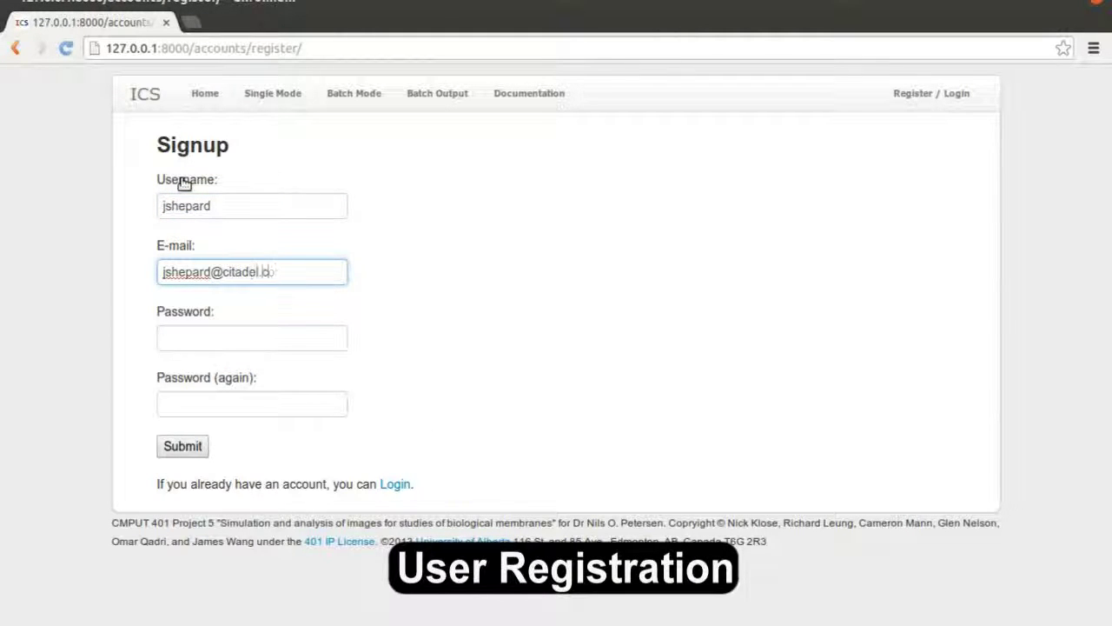
{"action": "key", "text": "Tab"}
{"action": "type", "text": "••••••"}
{"action": "key", "text": "Tab"}
{"action": "type", "text": "••••••"}
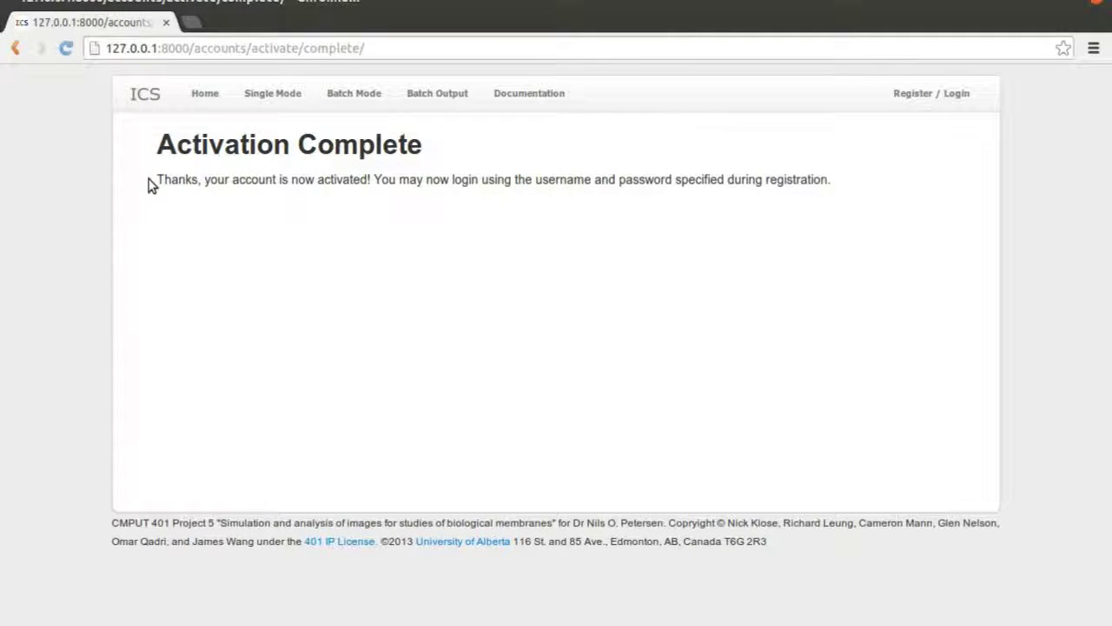
After the activation message, enter the new account's username and password on the login page
{"action": "left_click_drag", "start_coordinate": [148, 182], "coordinate": [816, 287]}
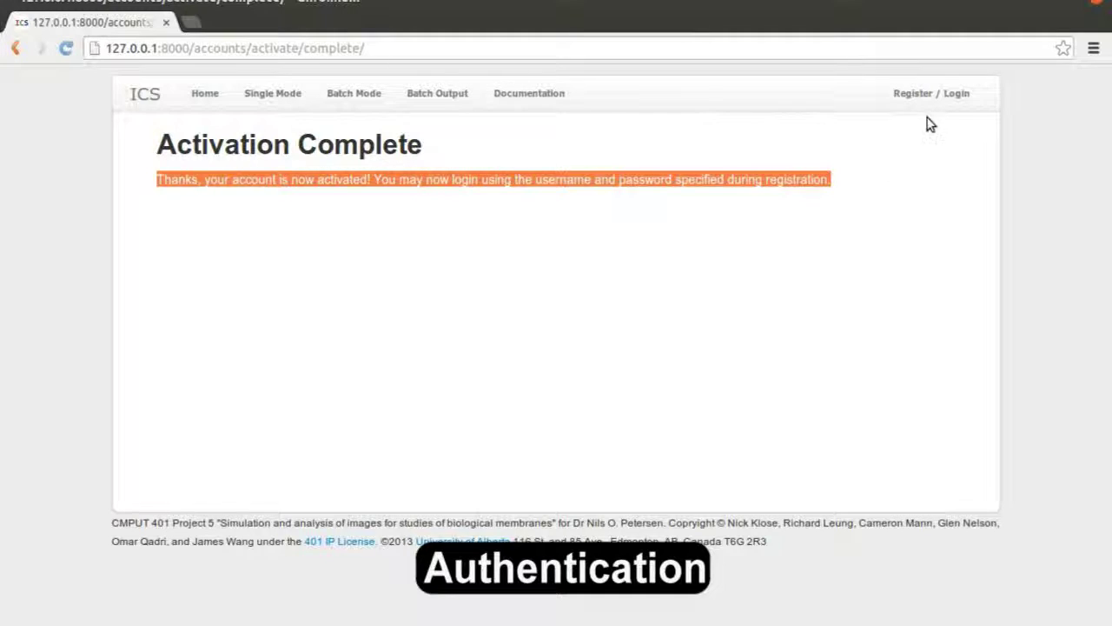
{"action": "left_click", "coordinate": [901, 101]}
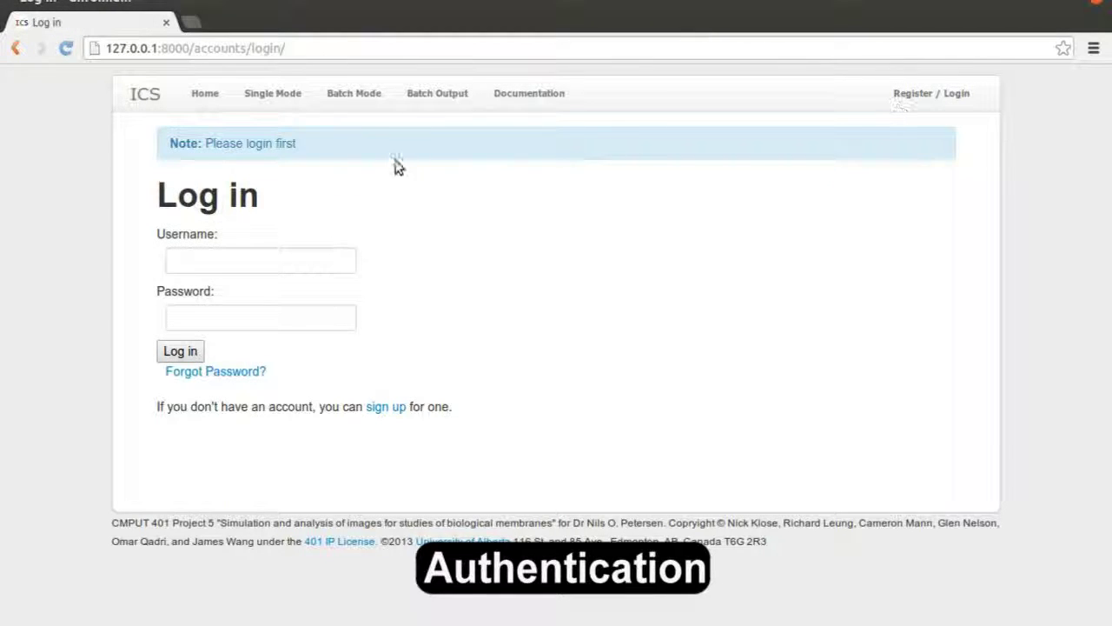
{"action": "left_click", "coordinate": [245, 259]}
{"action": "type", "text": "jshepard"}
{"action": "key", "text": "Tab"}
{"action": "type", "text": "••••••"}
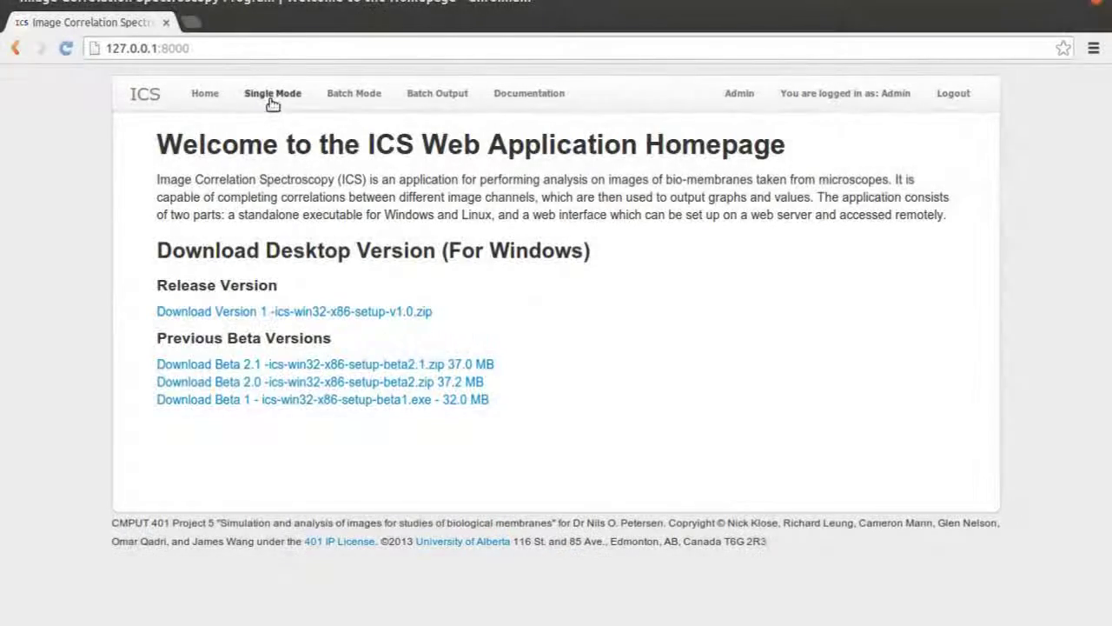
In Single Mode, try the single-image and three-channel upload dialogs, closing each without uploading
{"action": "left_click", "coordinate": [270, 96]}
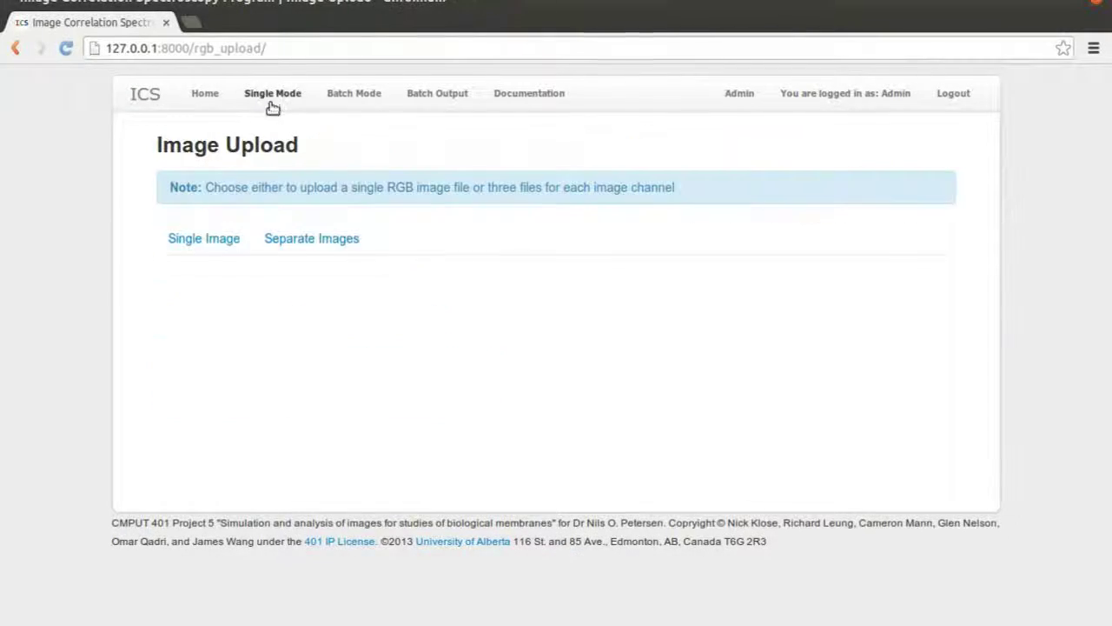
{"action": "left_click", "coordinate": [247, 239]}
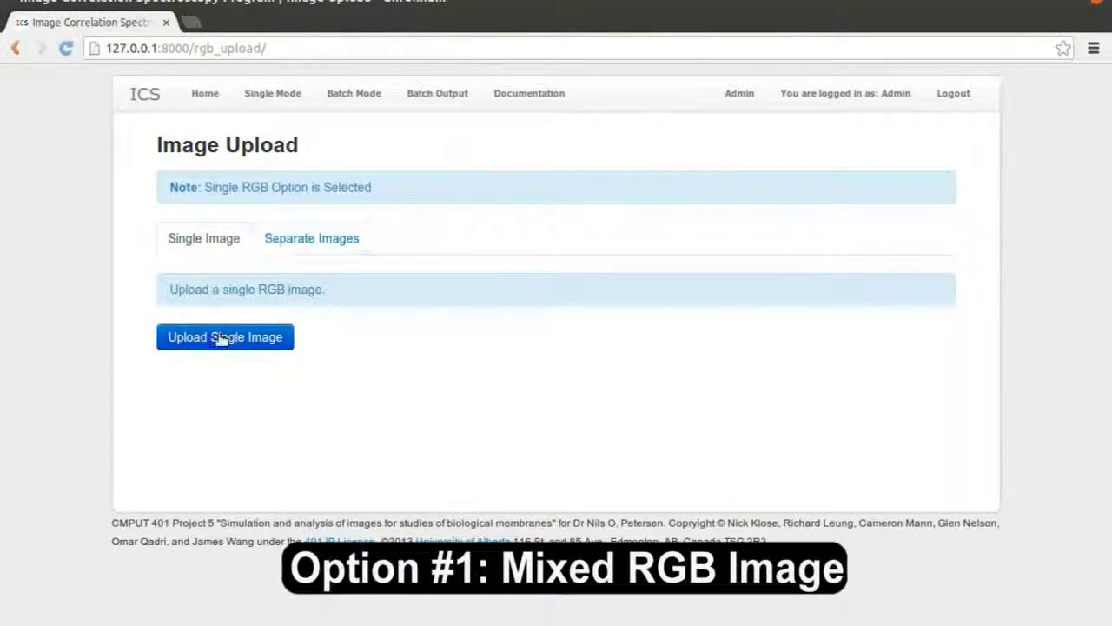
{"action": "left_click", "coordinate": [224, 337]}
{"action": "left_click", "coordinate": [674, 286]}
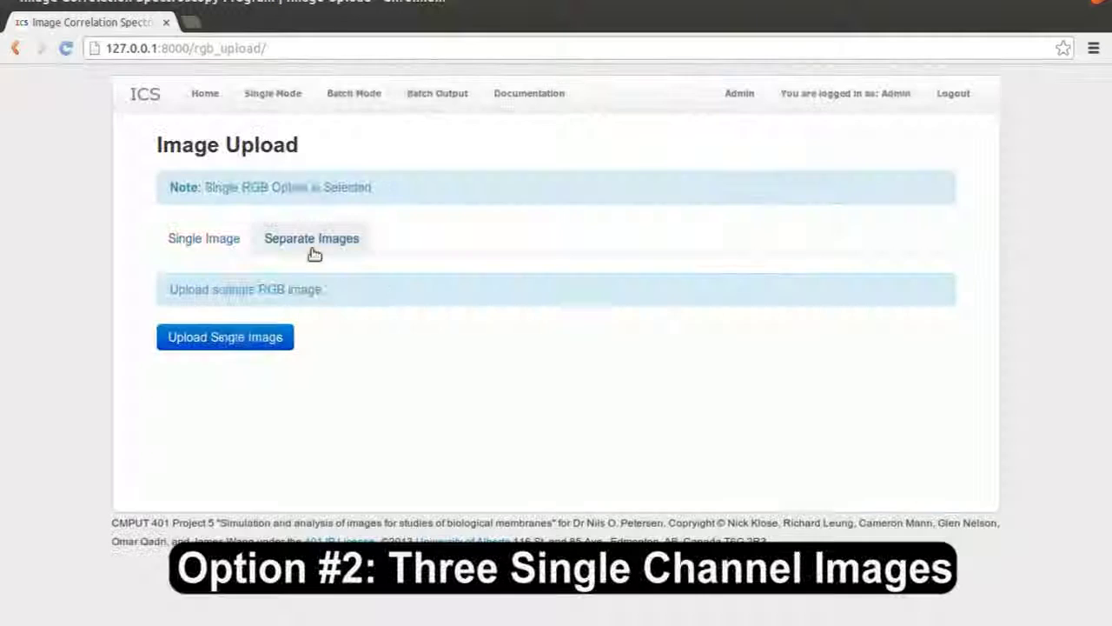
{"action": "left_click", "coordinate": [311, 241]}
{"action": "left_click", "coordinate": [286, 337]}
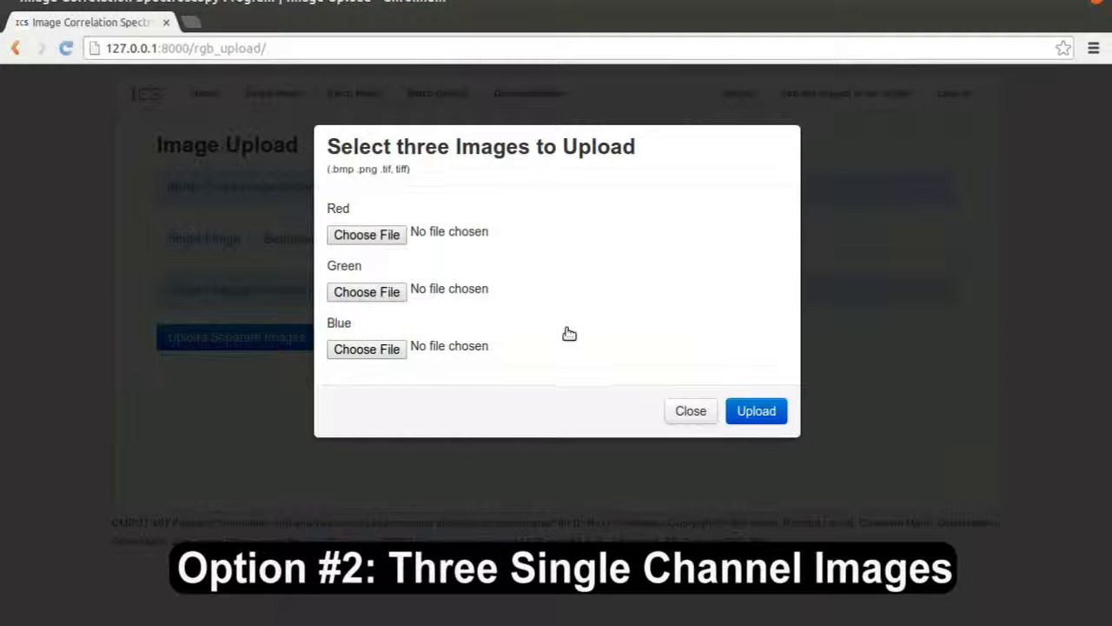
{"action": "left_click", "coordinate": [693, 411]}
Upload the single RGB image rgb_001.bmp
{"action": "left_click", "coordinate": [202, 245]}
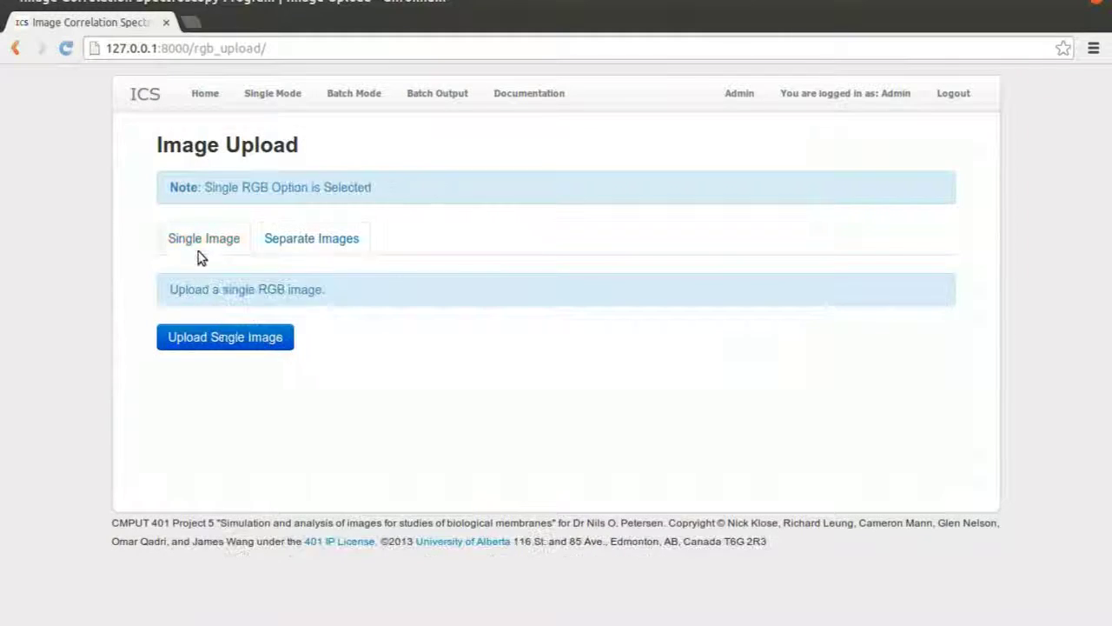
{"action": "left_click", "coordinate": [226, 343]}
{"action": "left_click", "coordinate": [383, 217]}
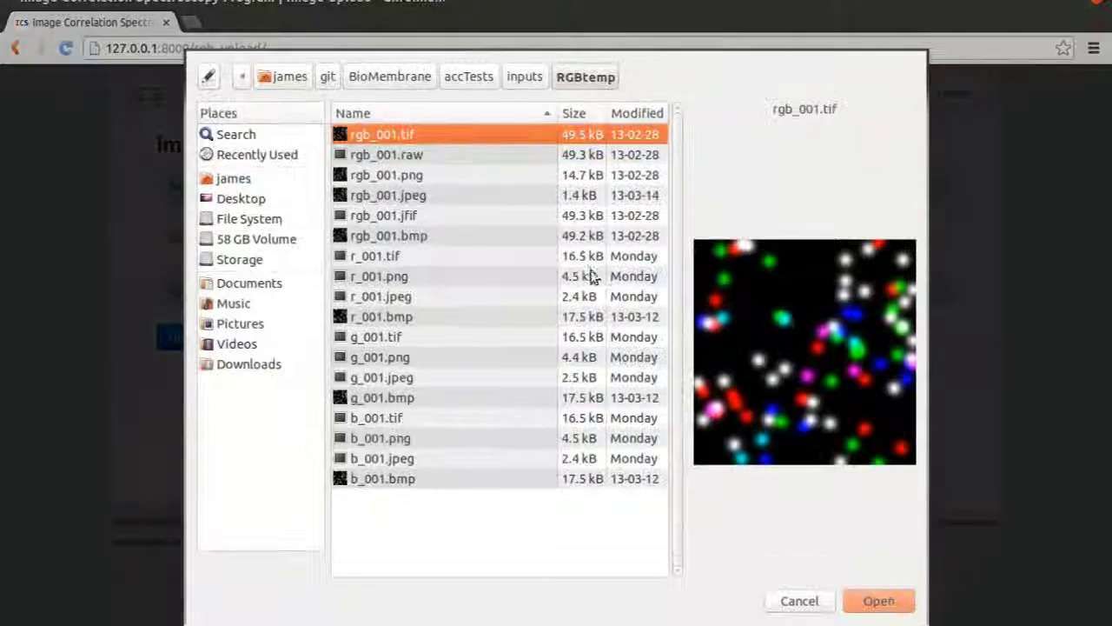
{"action": "left_click", "coordinate": [412, 255]}
{"action": "left_click", "coordinate": [422, 236]}
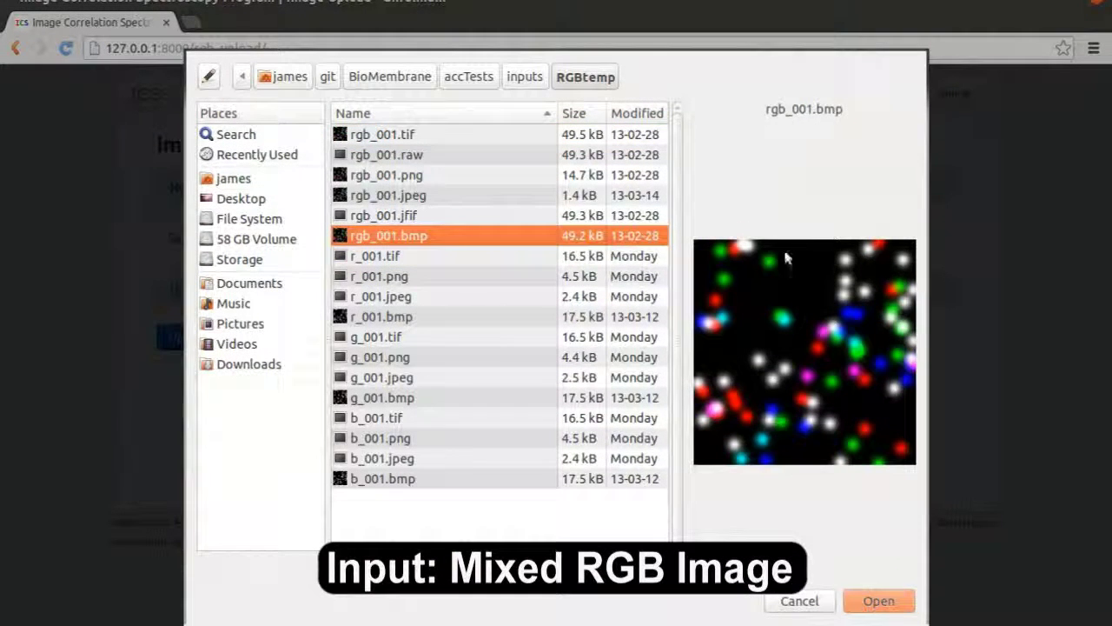
{"action": "left_click", "coordinate": [880, 599]}
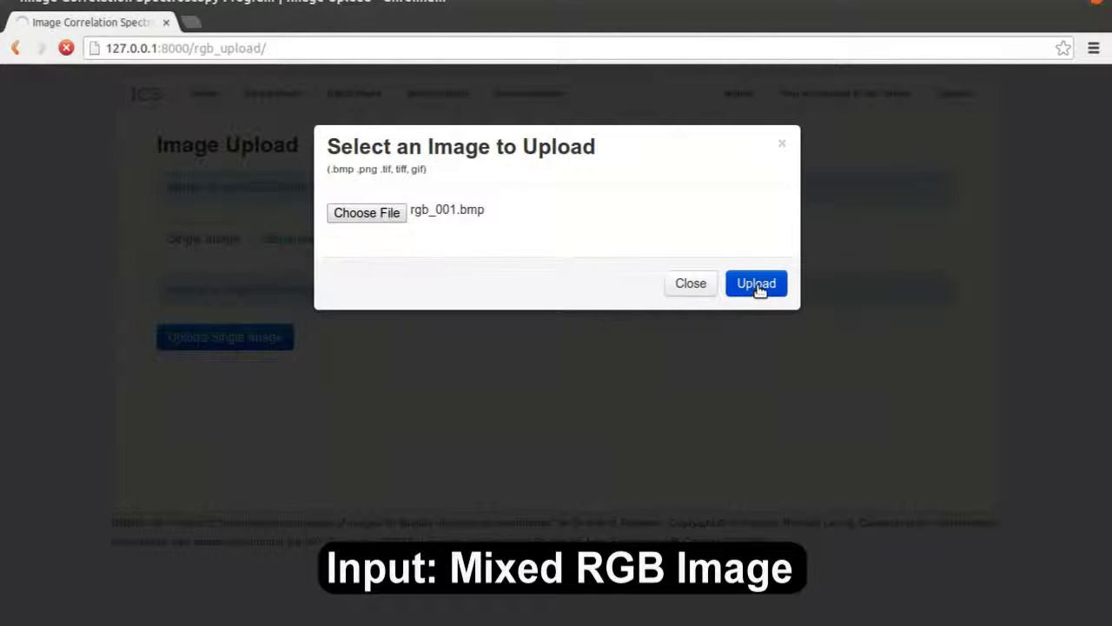
{"action": "scroll", "coordinate": [608, 261], "scroll_direction": "down", "scroll_amount": 2}
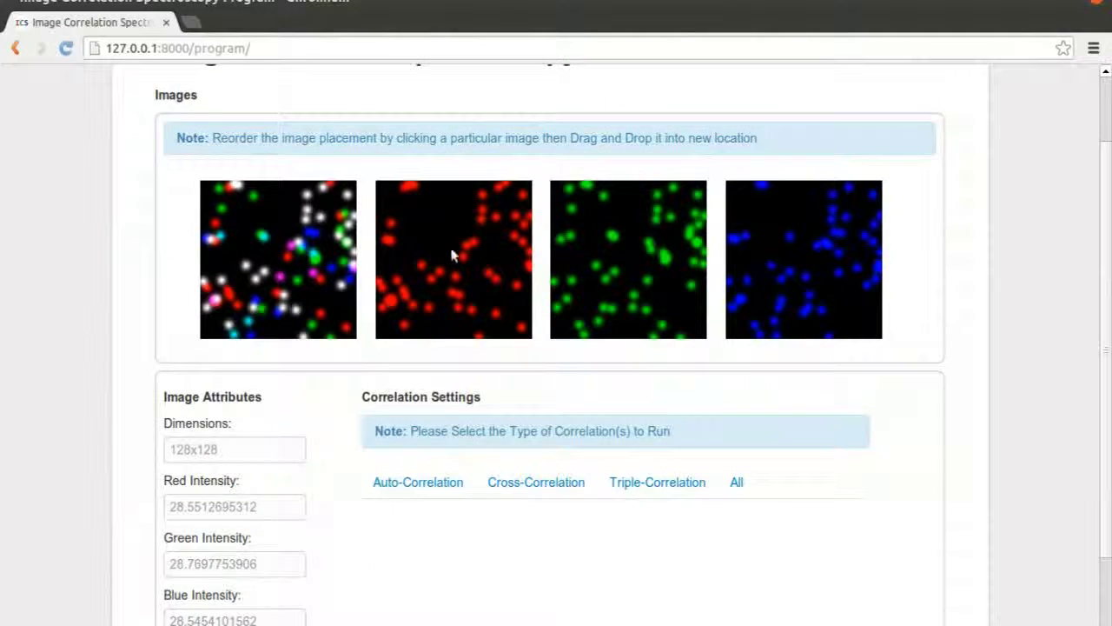
Move the RGB image to the last position and blue into second place
{"action": "left_click_drag", "start_coordinate": [304, 269], "coordinate": [816, 260]}
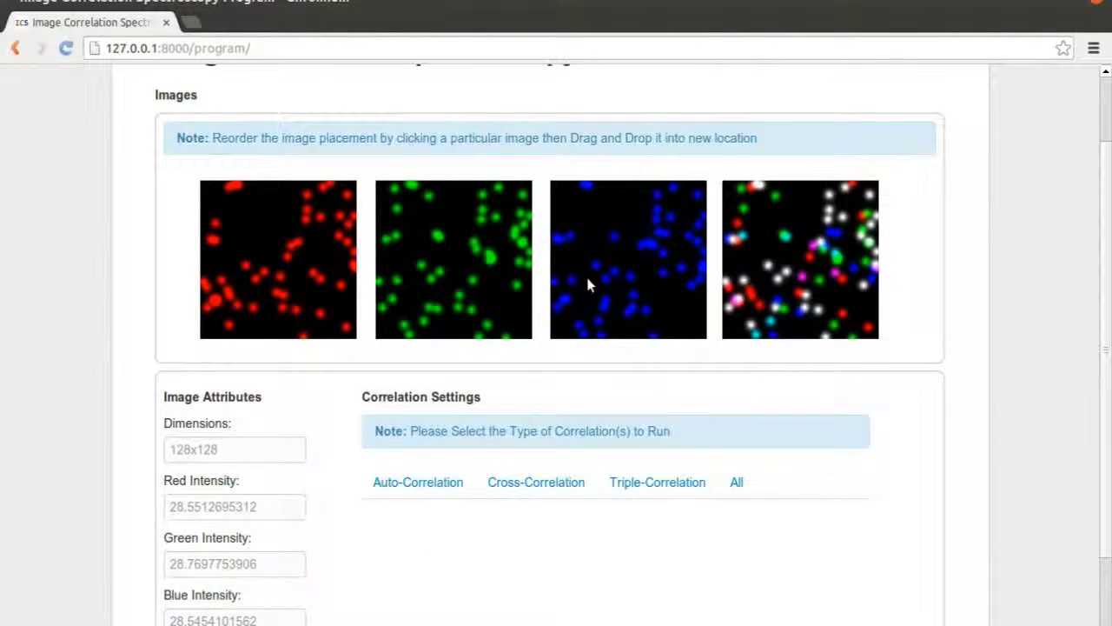
{"action": "left_click_drag", "start_coordinate": [586, 276], "coordinate": [446, 275]}
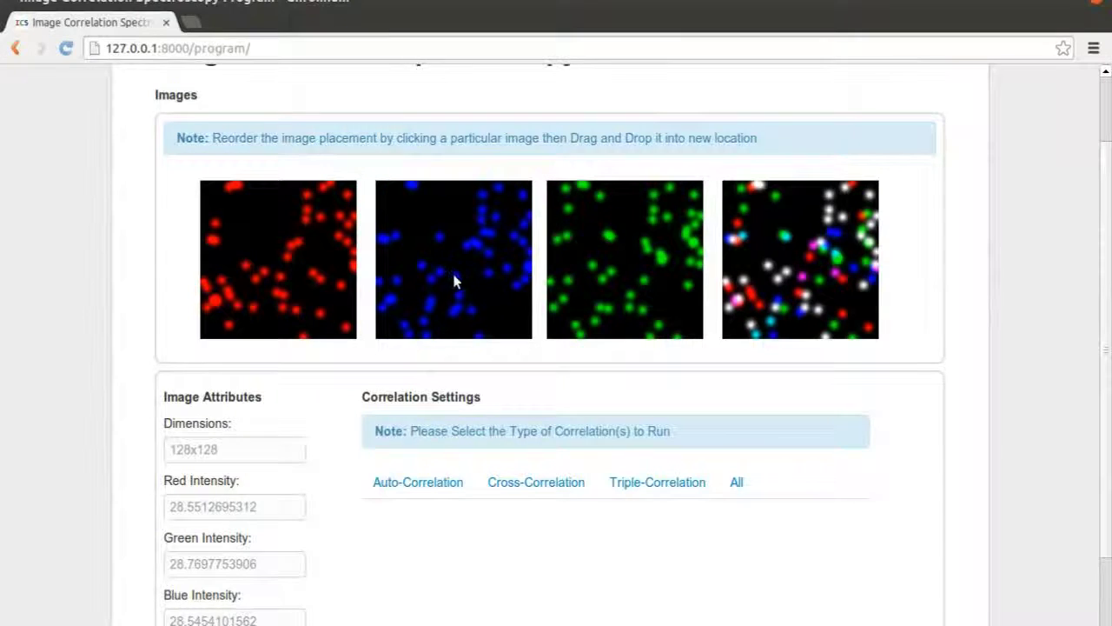
{"action": "scroll", "coordinate": [456, 305], "scroll_direction": "down", "scroll_amount": 2}
{"action": "scroll", "coordinate": [365, 426], "scroll_direction": "down", "scroll_amount": 1}
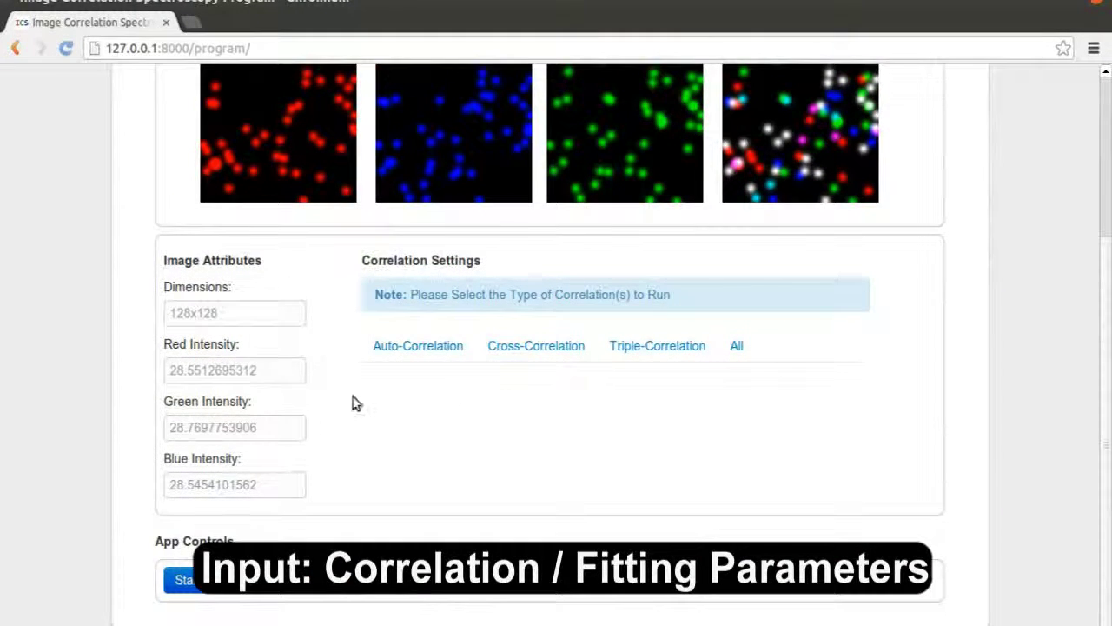
Select all correlation types at Range 20 with Consider Deltas and start the run
{"action": "left_click", "coordinate": [407, 352]}
{"action": "scroll", "coordinate": [517, 348], "scroll_direction": "down", "scroll_amount": 4}
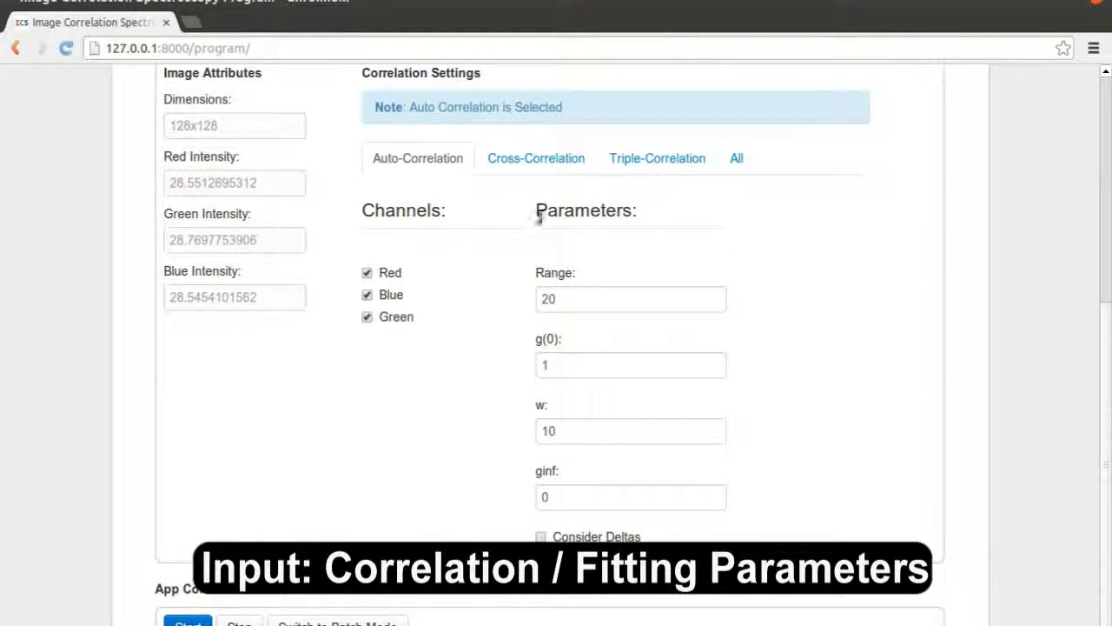
{"action": "left_click", "coordinate": [547, 163]}
{"action": "left_click", "coordinate": [643, 162]}
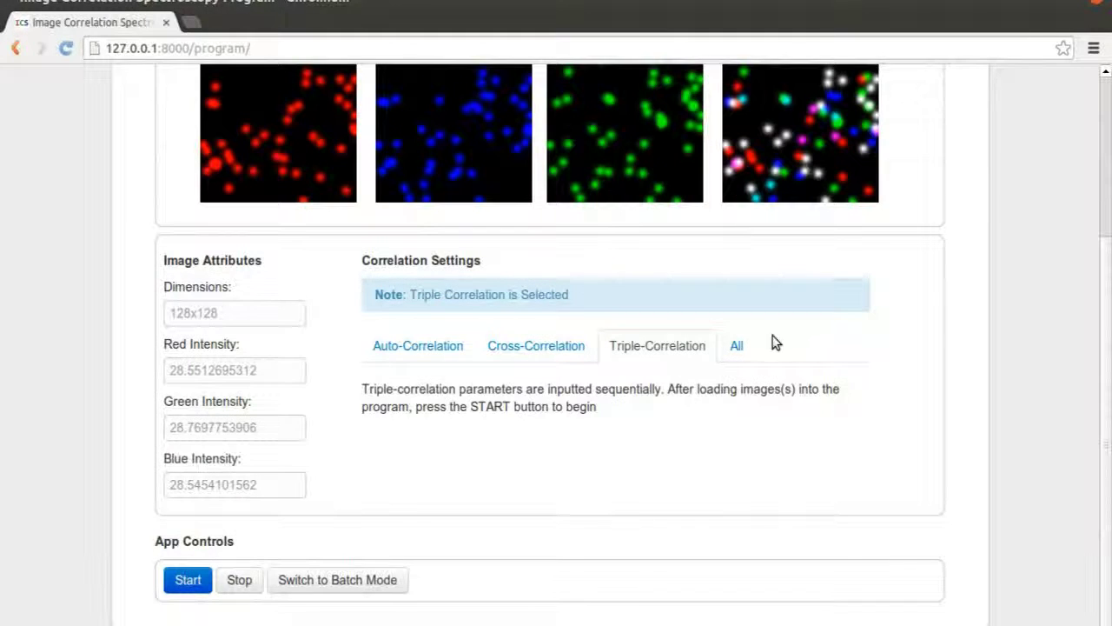
{"action": "left_click", "coordinate": [741, 346]}
{"action": "scroll", "coordinate": [745, 365], "scroll_direction": "down", "scroll_amount": 3}
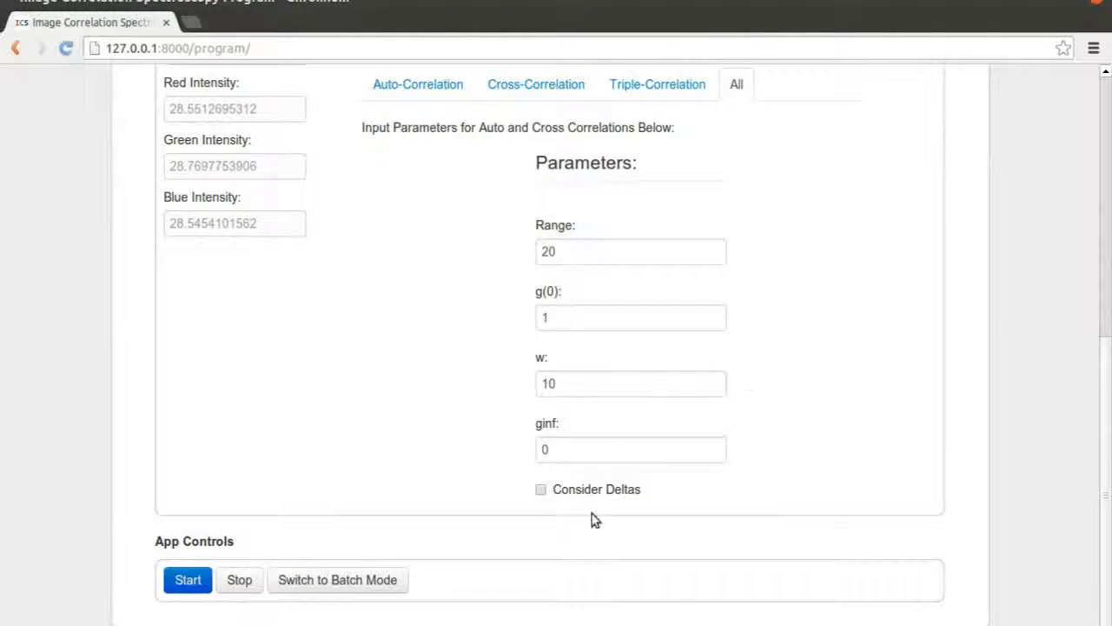
{"action": "left_click", "coordinate": [186, 586]}
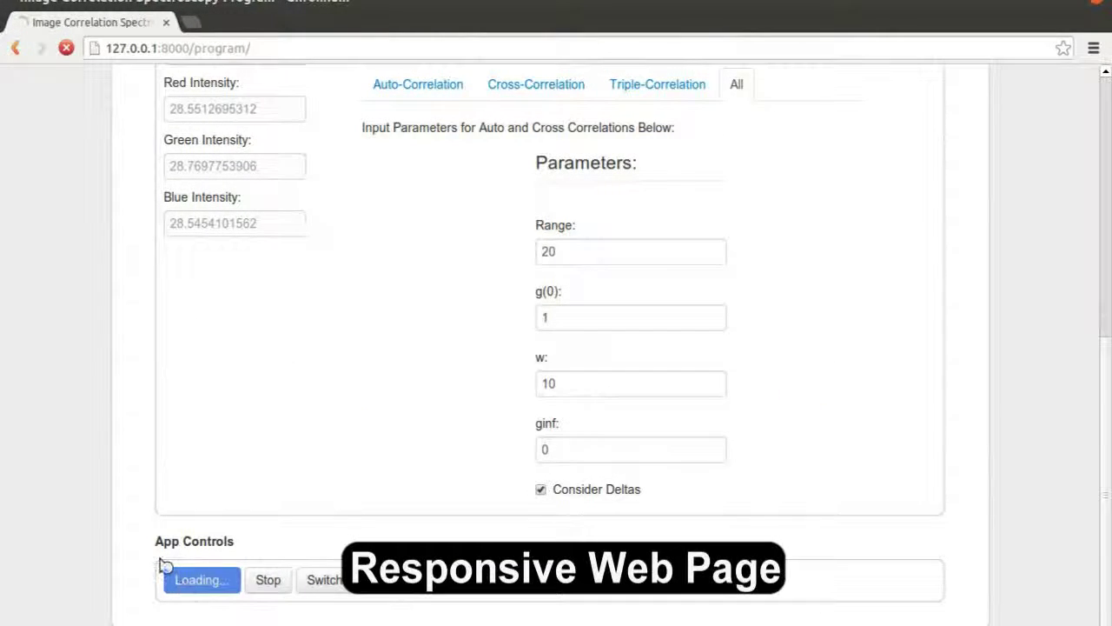
Snap the browser to half the screen width and scroll the reflowed page
{"action": "key", "text": "ctrl+super+Left"}
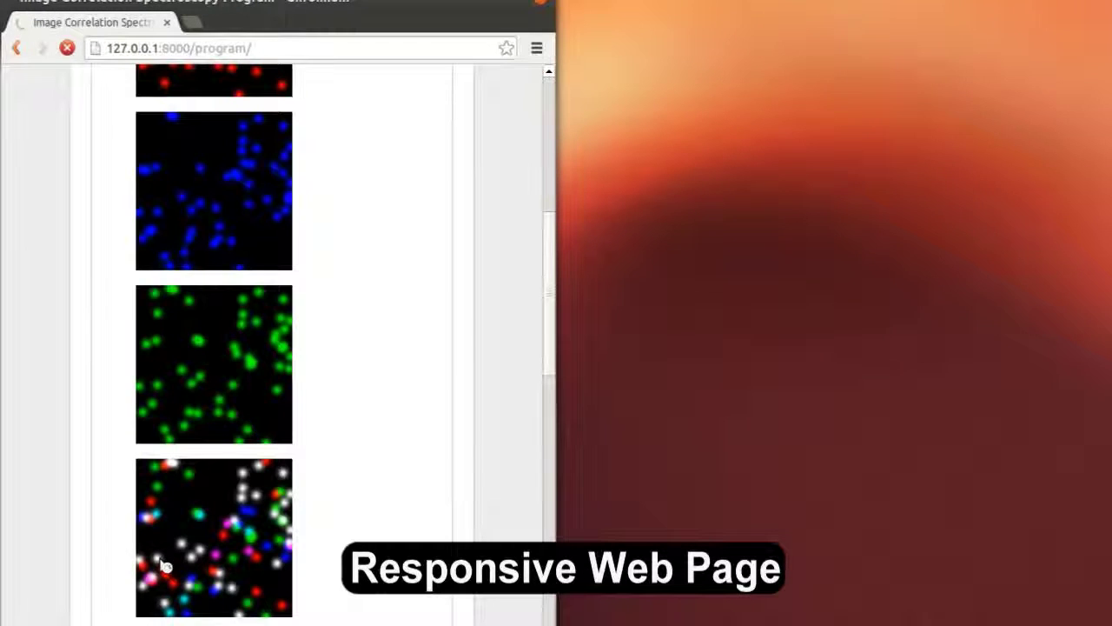
{"action": "scroll", "coordinate": [223, 359], "scroll_direction": "up", "scroll_amount": 5}
{"action": "scroll", "coordinate": [330, 189], "scroll_direction": "down", "scroll_amount": 7}
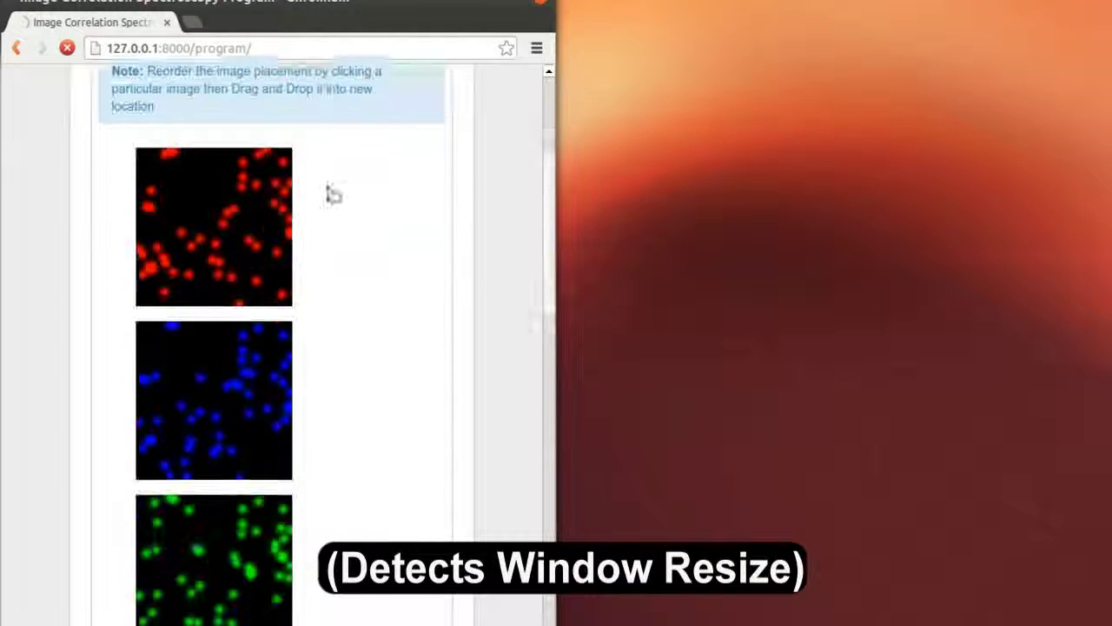
{"action": "scroll", "coordinate": [337, 195], "scroll_direction": "down", "scroll_amount": 9}
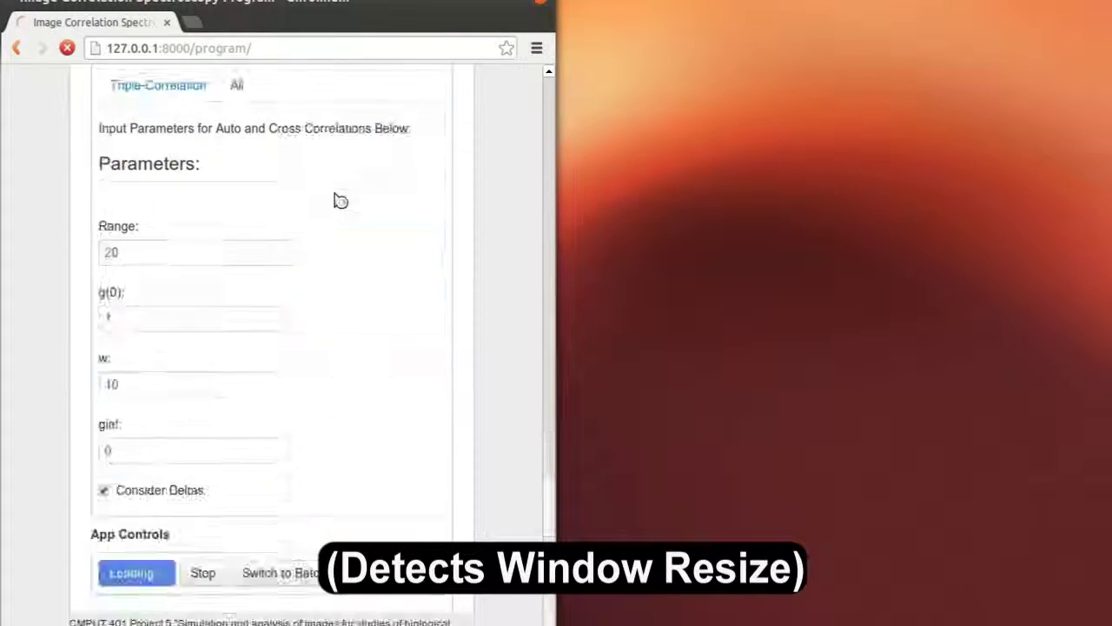
{"action": "scroll", "coordinate": [341, 199], "scroll_direction": "up", "scroll_amount": 1}
Move the narrow browser window higher and to the right, then maximize it
{"action": "left_click_drag", "start_coordinate": [364, 12], "coordinate": [755, 157]}
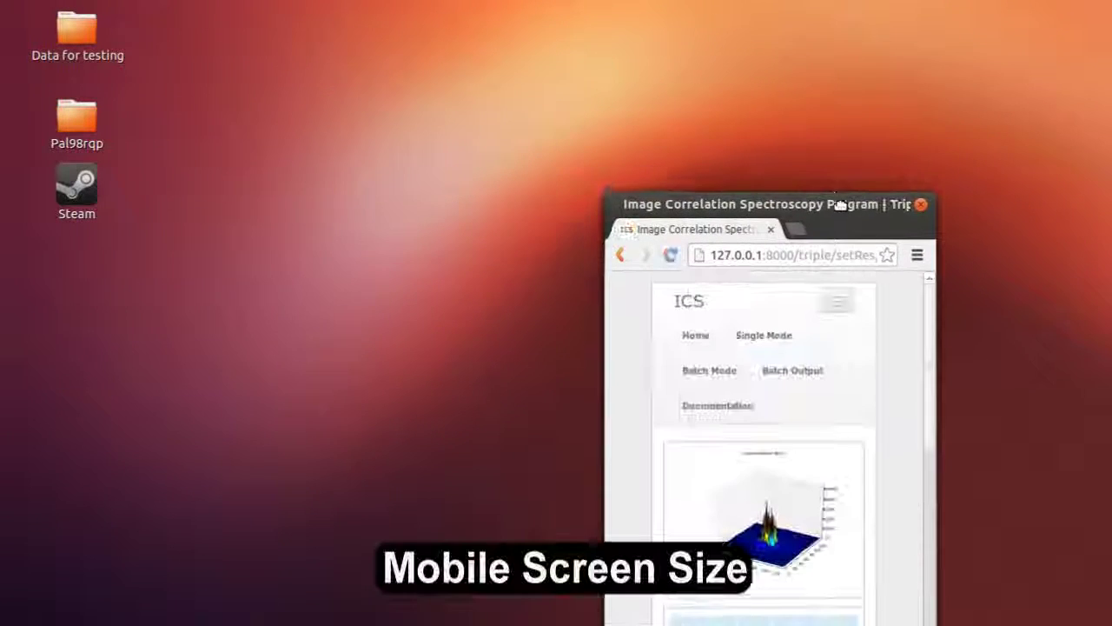
{"action": "left_click_drag", "start_coordinate": [820, 199], "coordinate": [819, 157]}
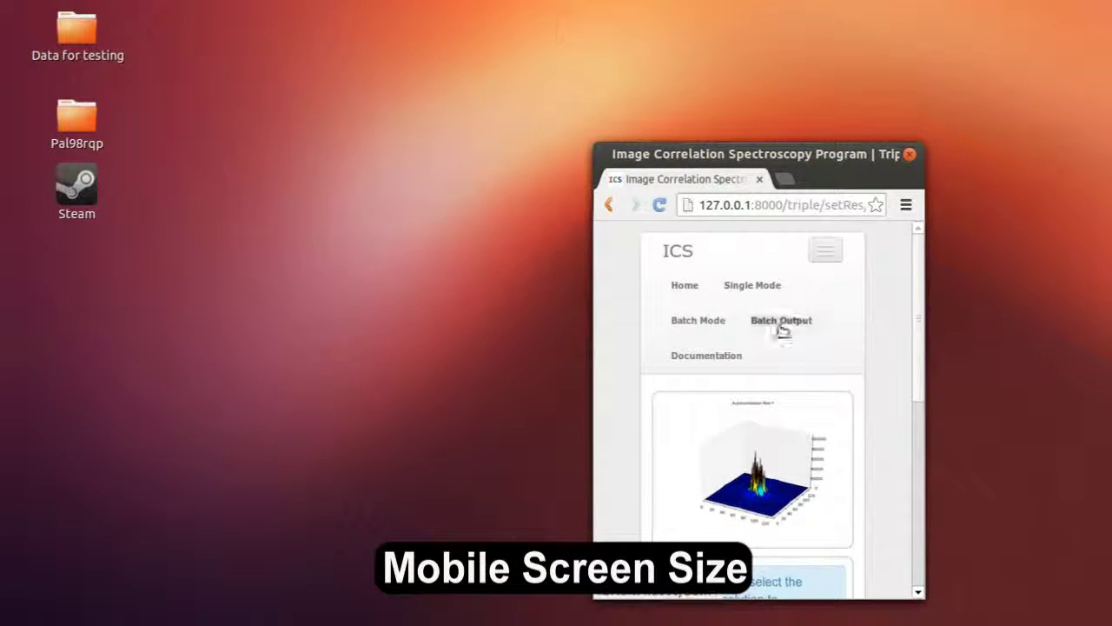
{"action": "scroll", "coordinate": [777, 325], "scroll_direction": "down", "scroll_amount": 5}
{"action": "scroll", "coordinate": [776, 340], "scroll_direction": "up", "scroll_amount": 5}
{"action": "scroll", "coordinate": [777, 330], "scroll_direction": "down", "scroll_amount": 5}
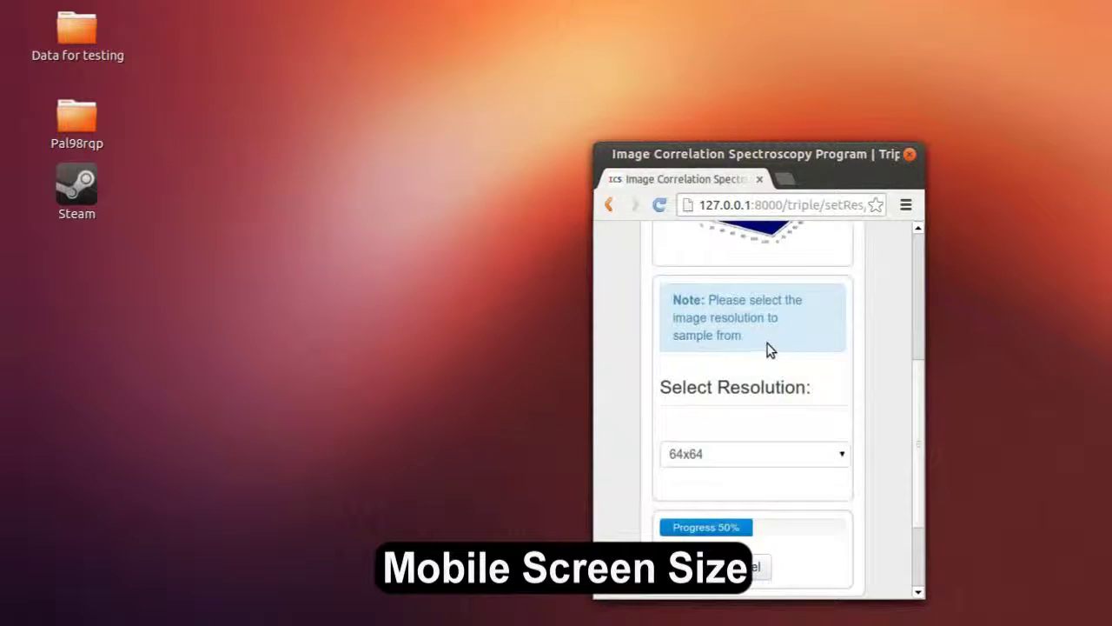
{"action": "scroll", "coordinate": [770, 346], "scroll_direction": "up", "scroll_amount": 5}
{"action": "double_click", "coordinate": [832, 173]}
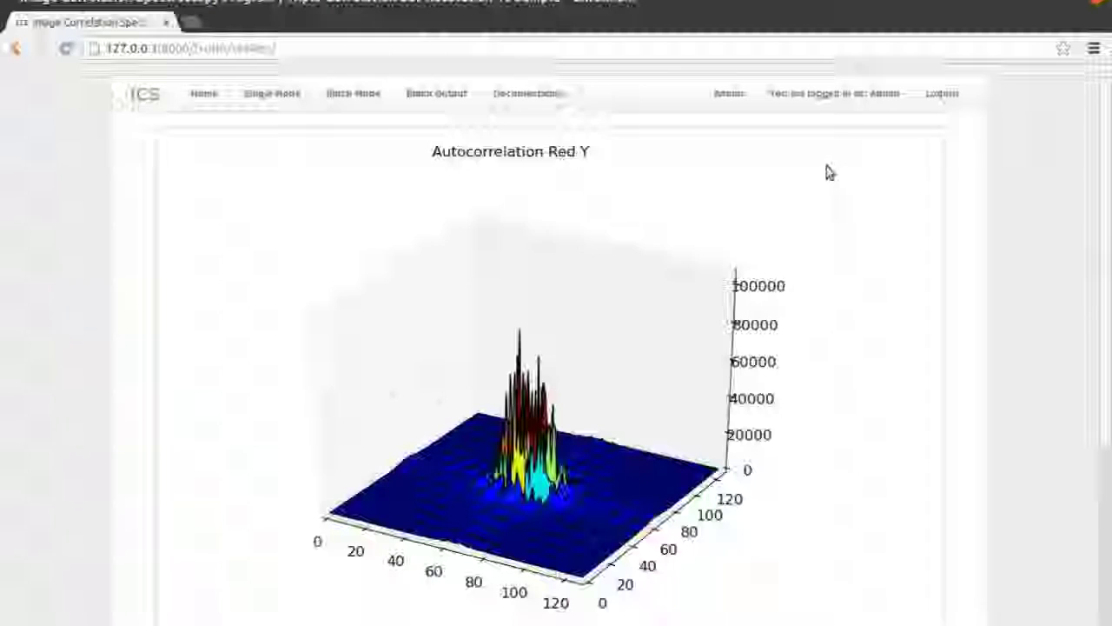
Continue with 32x32 as the triple-correlation sampling resolution
{"action": "scroll", "coordinate": [738, 270], "scroll_direction": "down", "scroll_amount": 4}
{"action": "scroll", "coordinate": [753, 303], "scroll_direction": "down", "scroll_amount": 1}
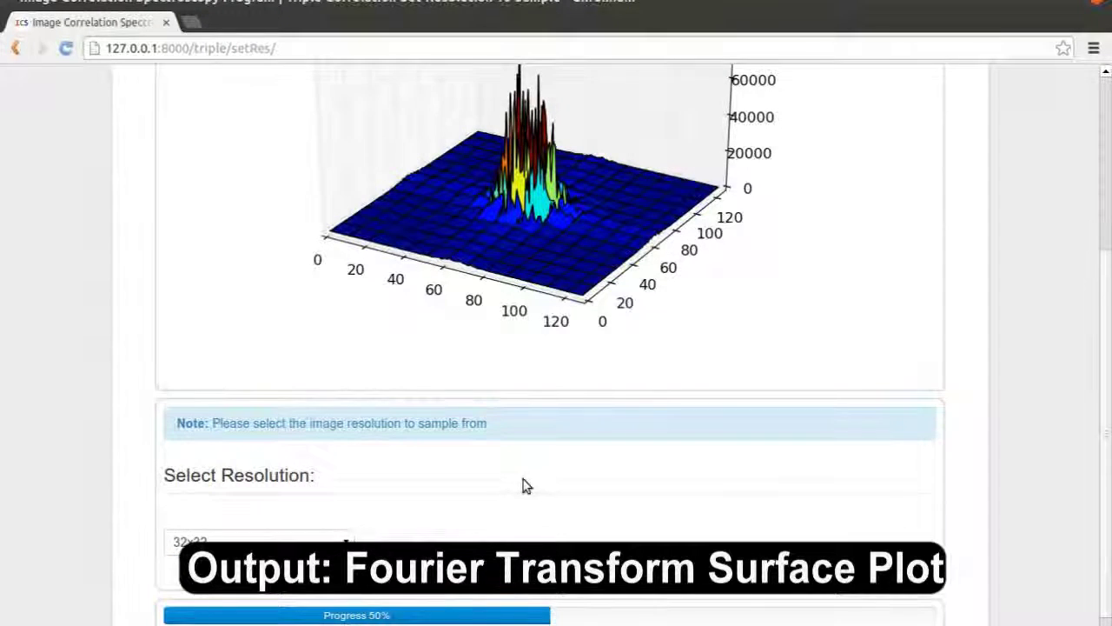
{"action": "scroll", "coordinate": [524, 484], "scroll_direction": "down", "scroll_amount": 1}
{"action": "left_click", "coordinate": [180, 597]}
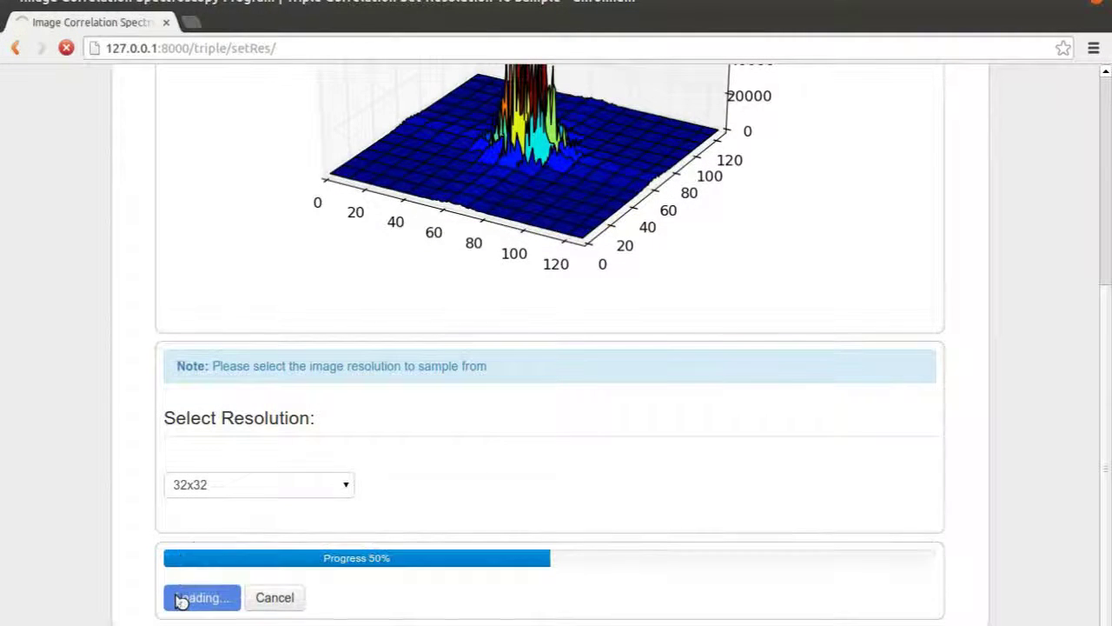
Submit the triple-correlation parameters Range 20, g(0) 1, w 10, ginf 0
{"action": "scroll", "coordinate": [166, 573], "scroll_direction": "down", "scroll_amount": 8}
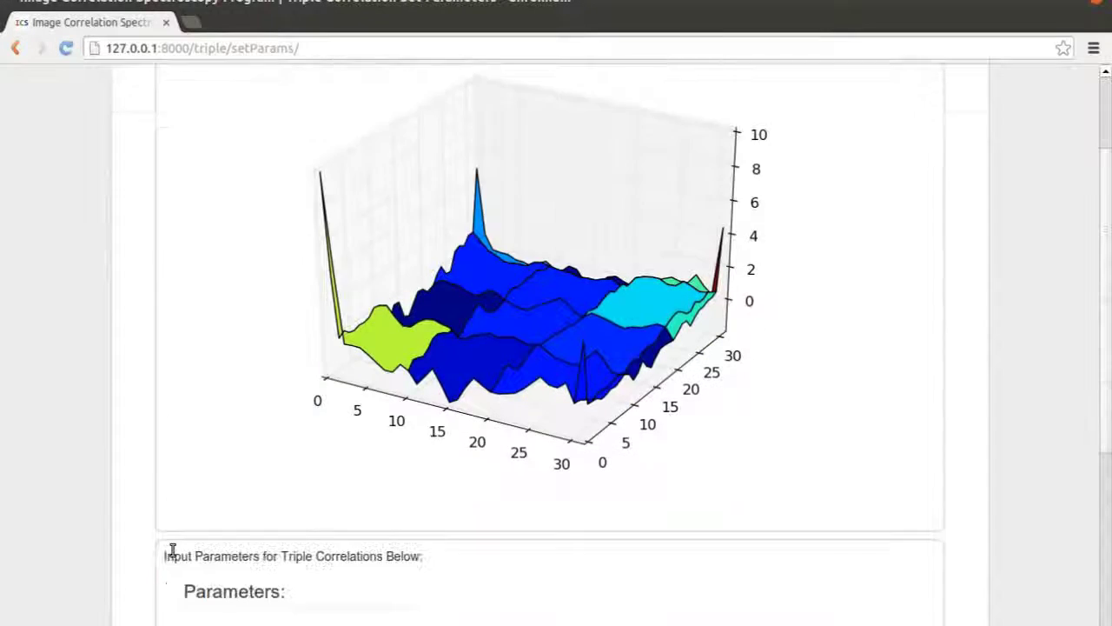
{"action": "scroll", "coordinate": [167, 540], "scroll_direction": "down", "scroll_amount": 4}
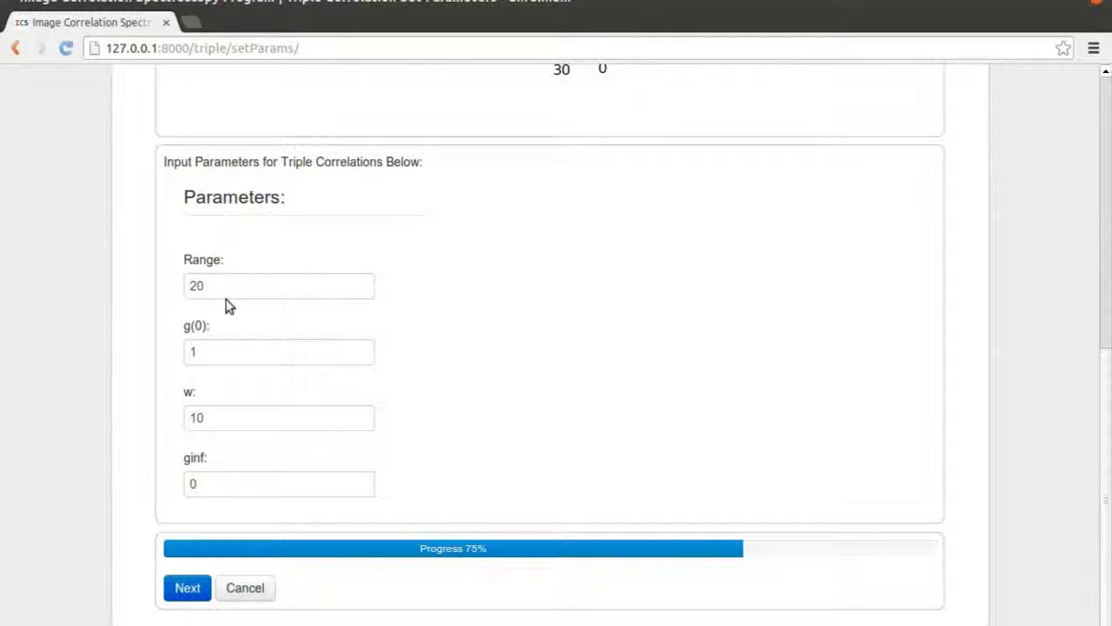
{"action": "left_click", "coordinate": [186, 592]}
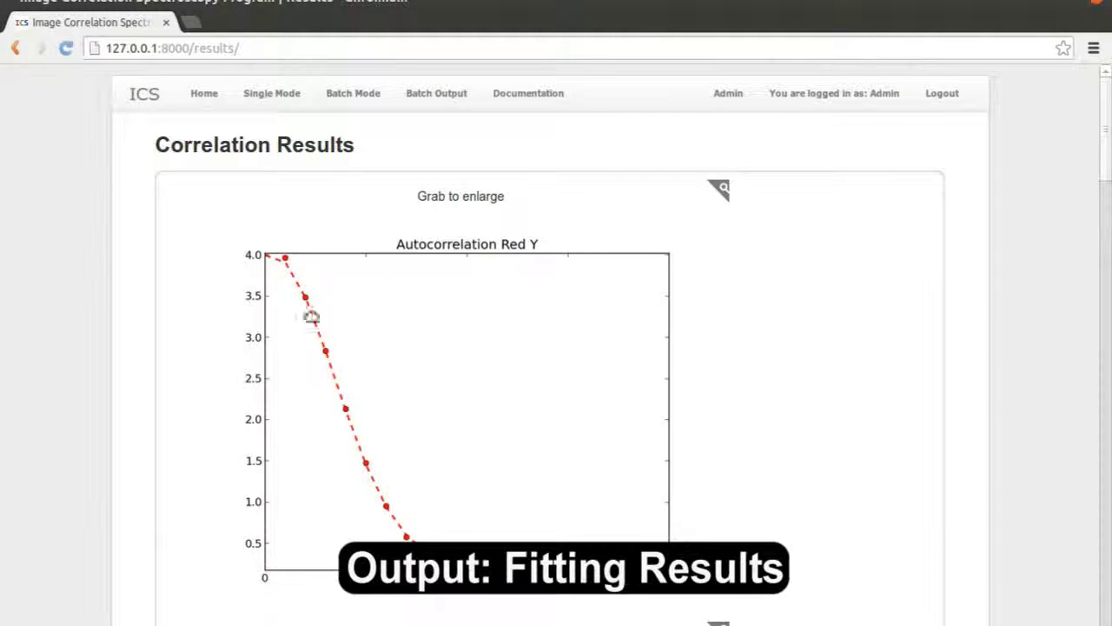
Enlarge the Autocorrelation Red Y fit plot
{"action": "scroll", "coordinate": [549, 239], "scroll_direction": "down", "scroll_amount": 1}
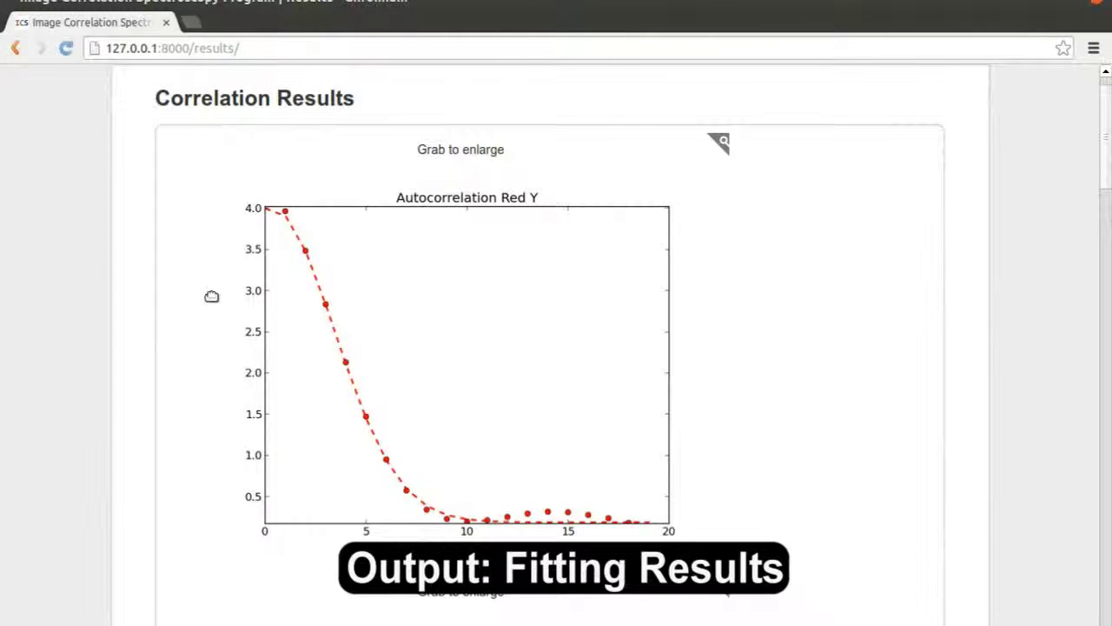
{"action": "left_click_drag", "start_coordinate": [476, 213], "coordinate": [579, 477]}
{"action": "scroll", "coordinate": [556, 434], "scroll_direction": "down", "scroll_amount": 6}
{"action": "scroll", "coordinate": [364, 241], "scroll_direction": "down", "scroll_amount": 2}
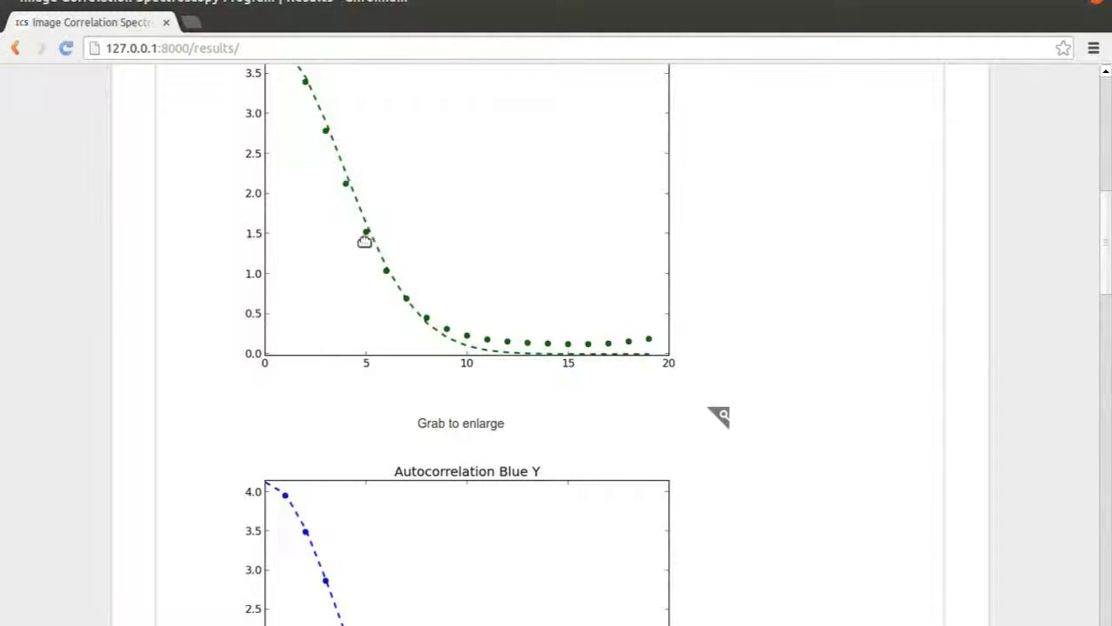
Download the results as results.zip and close the Archive Manager listing
{"action": "scroll", "coordinate": [484, 339], "scroll_direction": "down", "scroll_amount": 20}
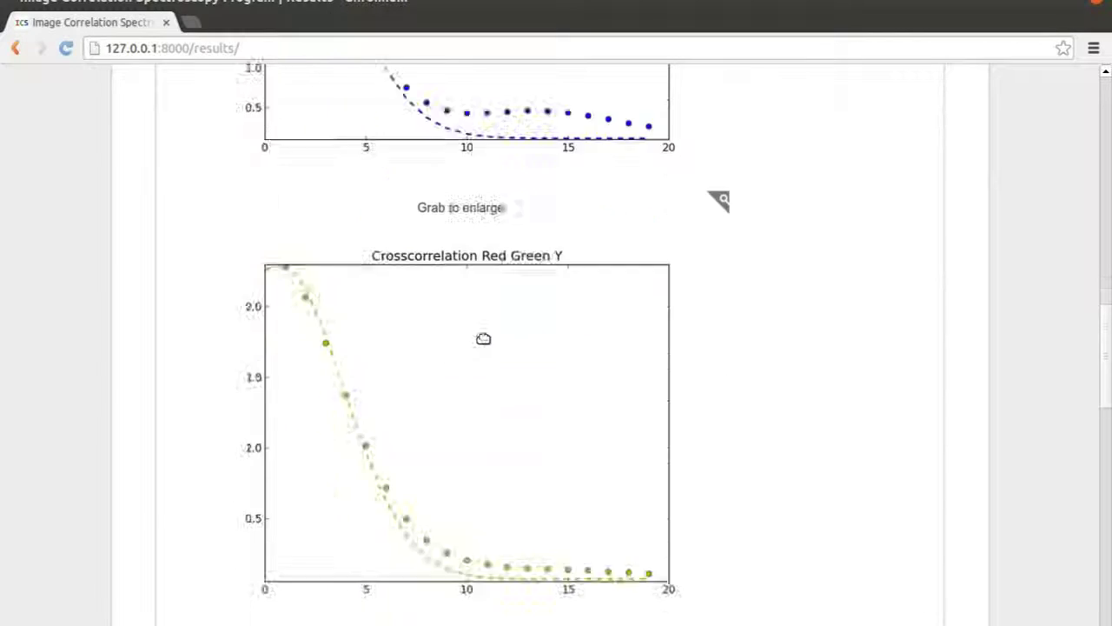
{"action": "scroll", "coordinate": [484, 338], "scroll_direction": "down", "scroll_amount": 20}
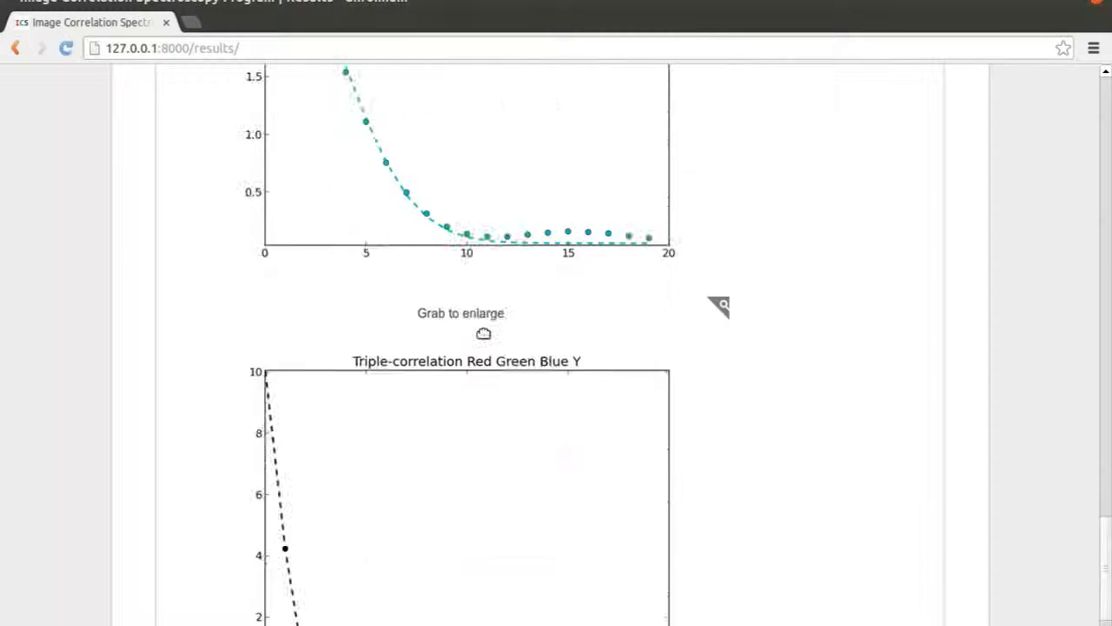
{"action": "left_click", "coordinate": [215, 597]}
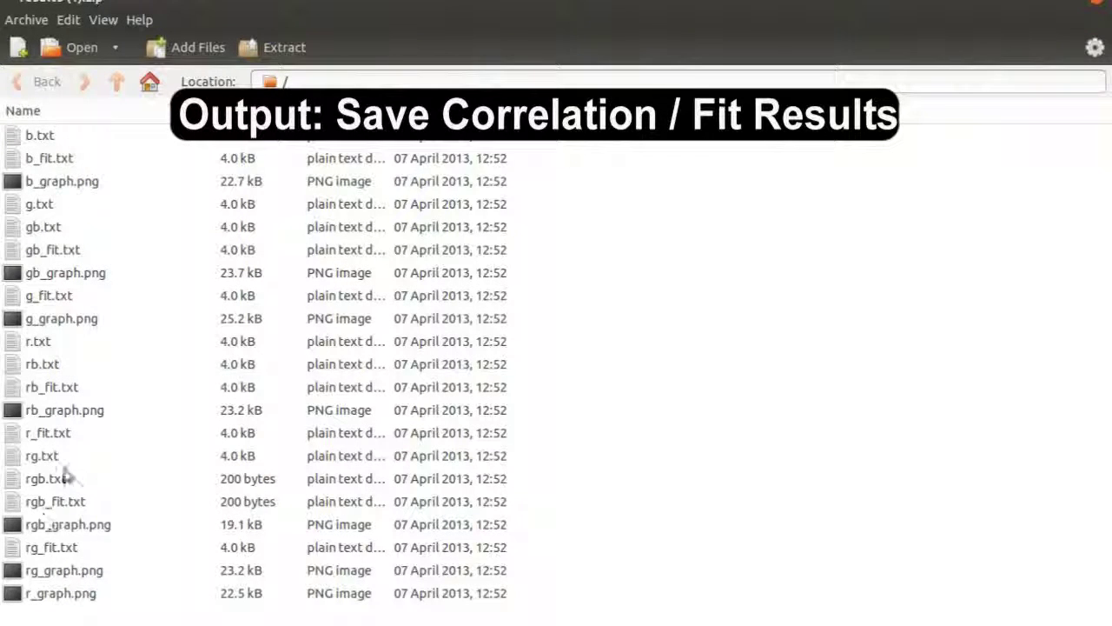
{"action": "left_click", "coordinate": [1100, 9]}
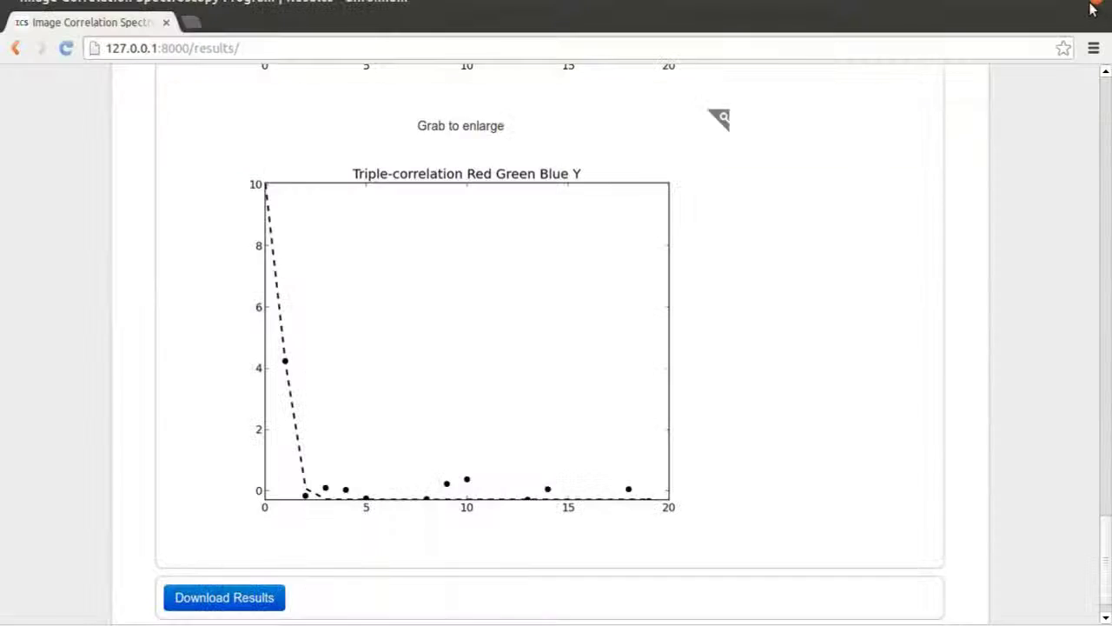
Dock the browser to the left half of the screen and open the Documentation page
{"action": "scroll", "coordinate": [839, 408], "scroll_direction": "up", "scroll_amount": 15}
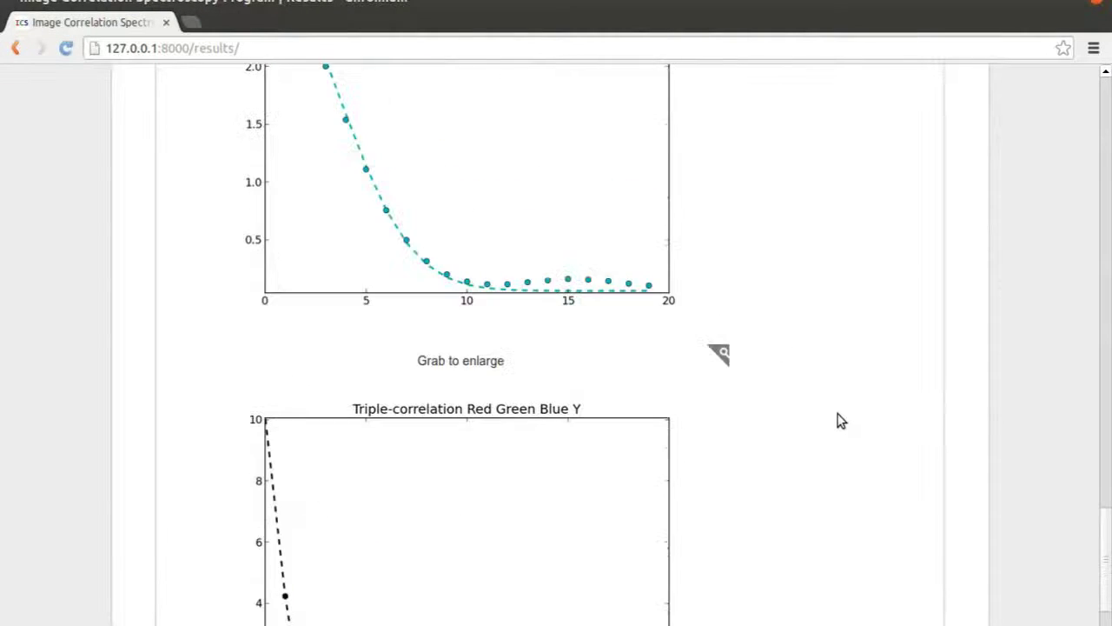
{"action": "scroll", "coordinate": [839, 382], "scroll_direction": "up", "scroll_amount": 10}
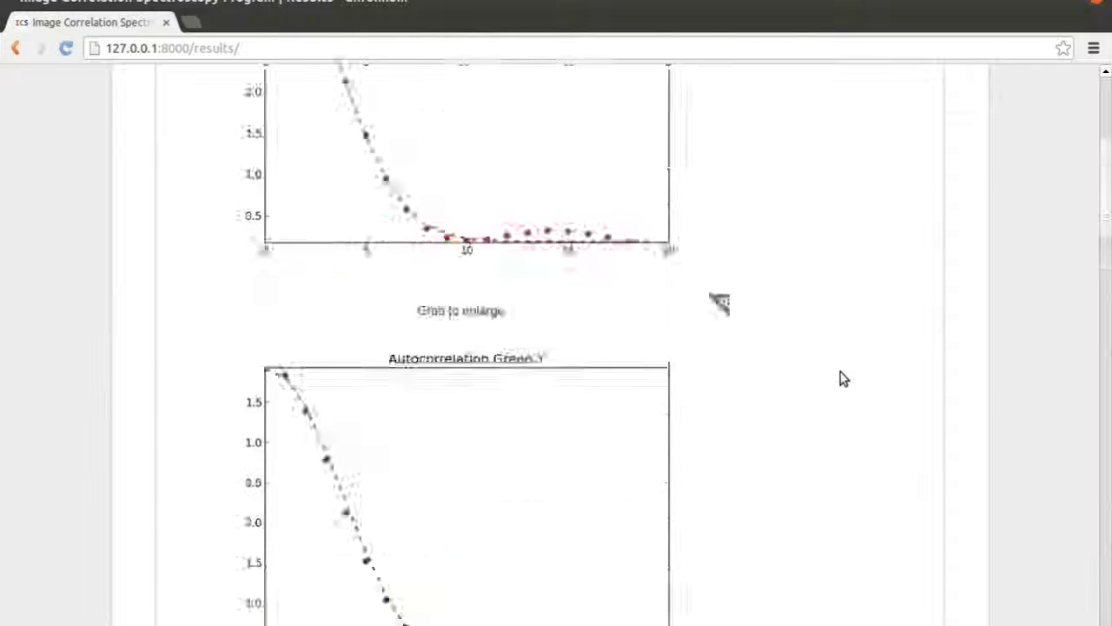
{"action": "key", "text": "ctrl+super+Left"}
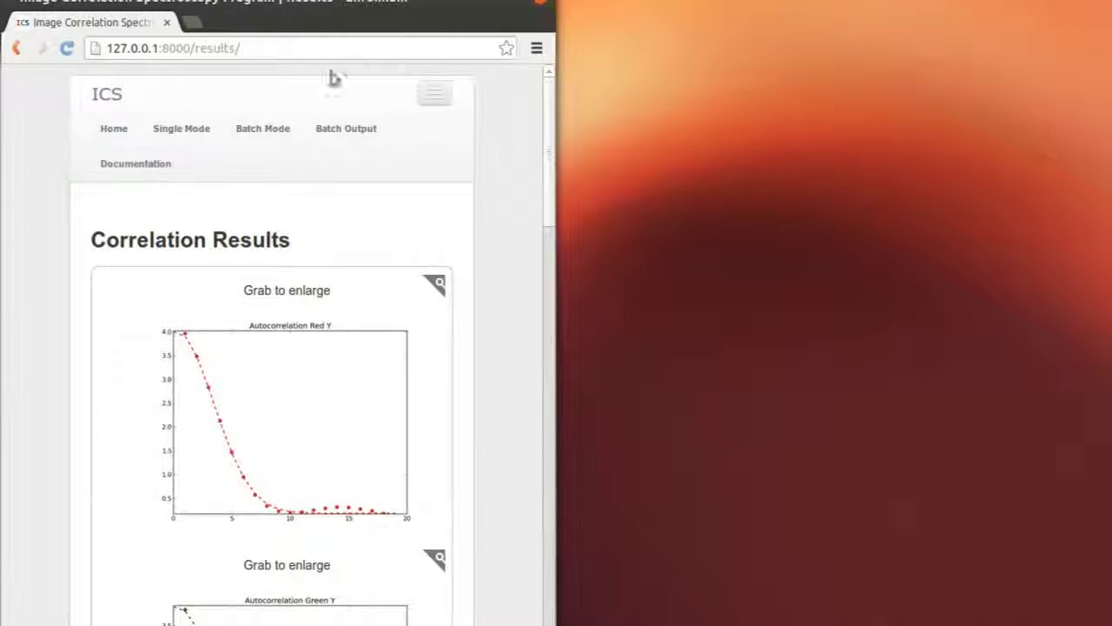
{"action": "left_click", "coordinate": [139, 165]}
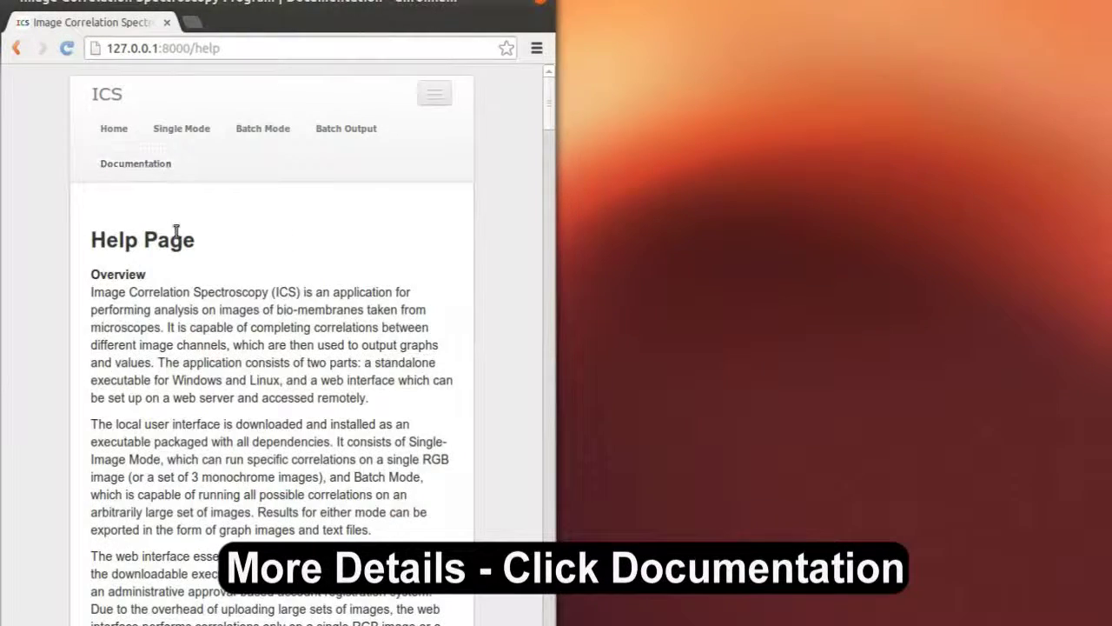
Scroll through the Help page documentation
{"action": "scroll", "coordinate": [164, 261], "scroll_direction": "down", "scroll_amount": 10}
{"action": "scroll", "coordinate": [164, 261], "scroll_direction": "down", "scroll_amount": 15}
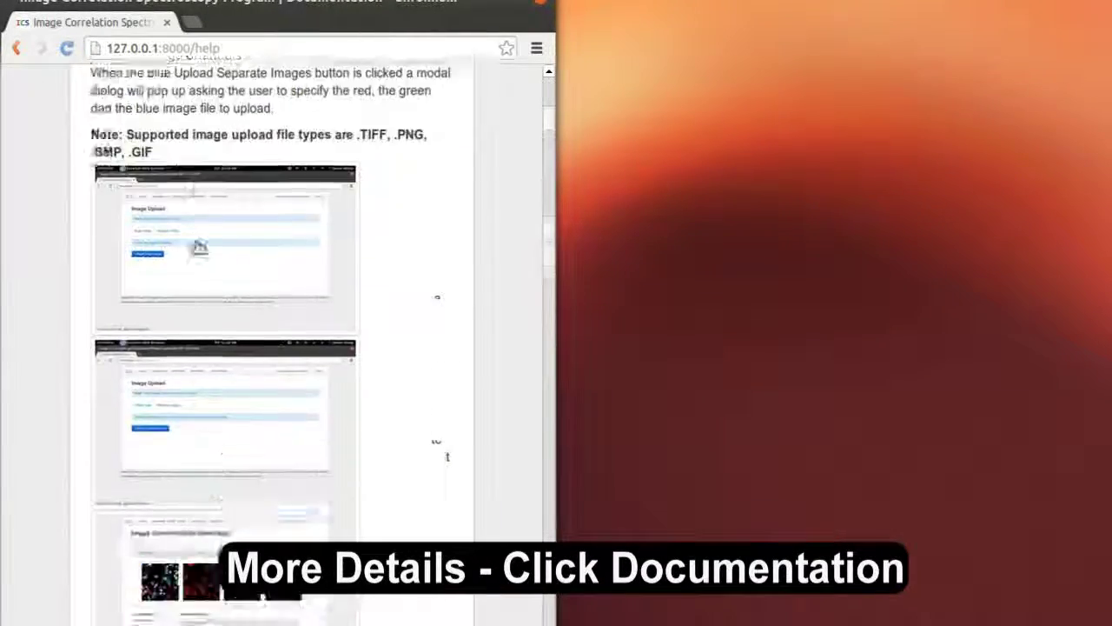
{"action": "scroll", "coordinate": [197, 232], "scroll_direction": "down", "scroll_amount": 15}
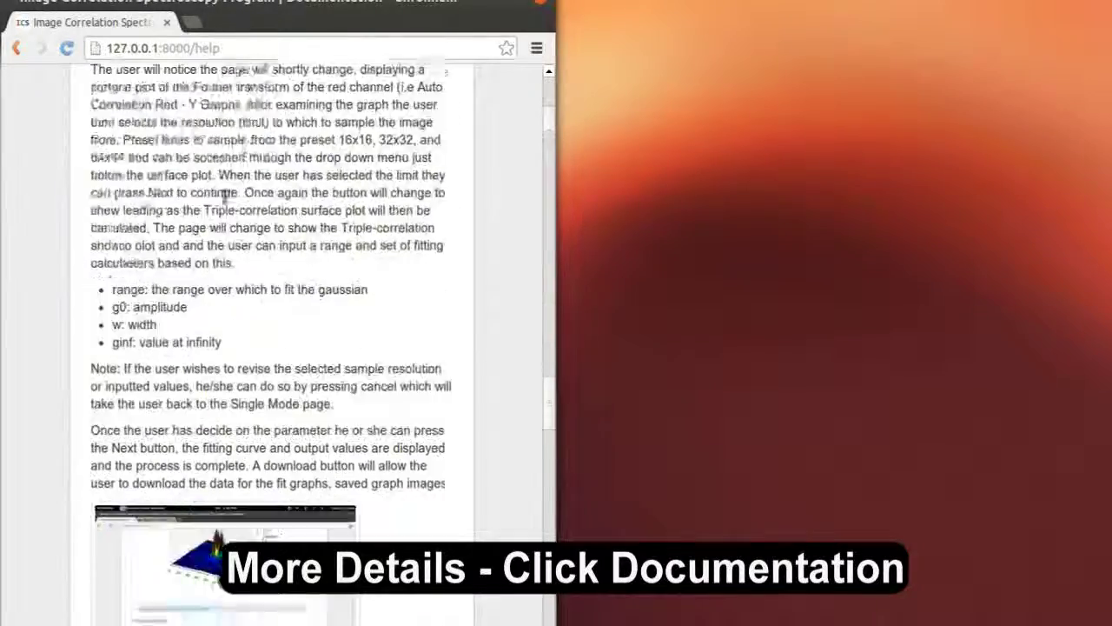
{"action": "scroll", "coordinate": [226, 191], "scroll_direction": "down", "scroll_amount": 15}
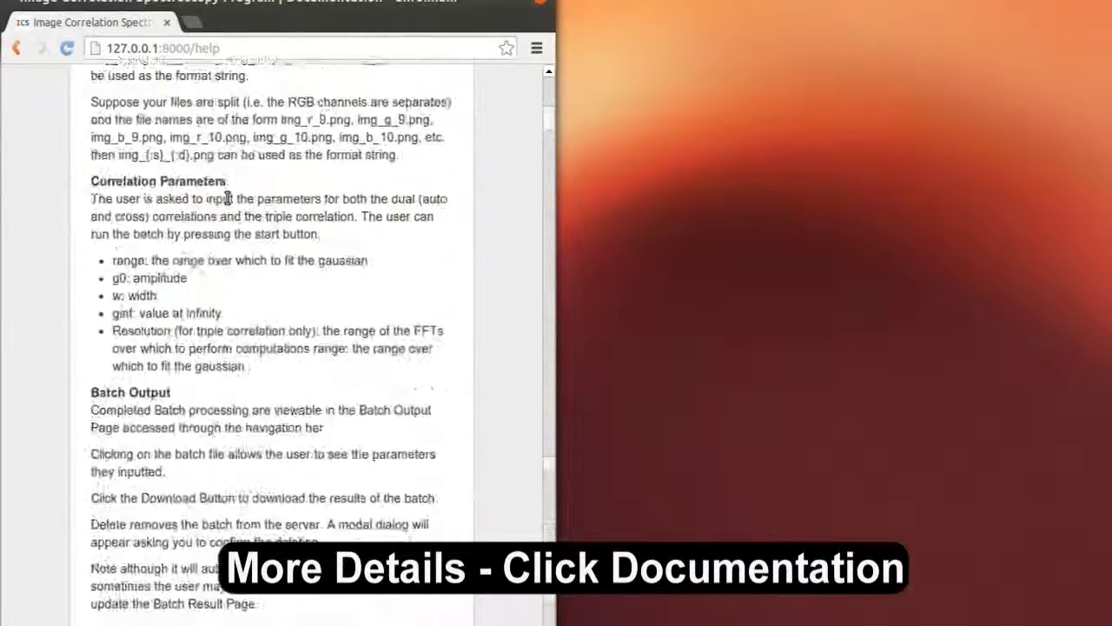
{"action": "scroll", "coordinate": [226, 194], "scroll_direction": "down", "scroll_amount": 10}
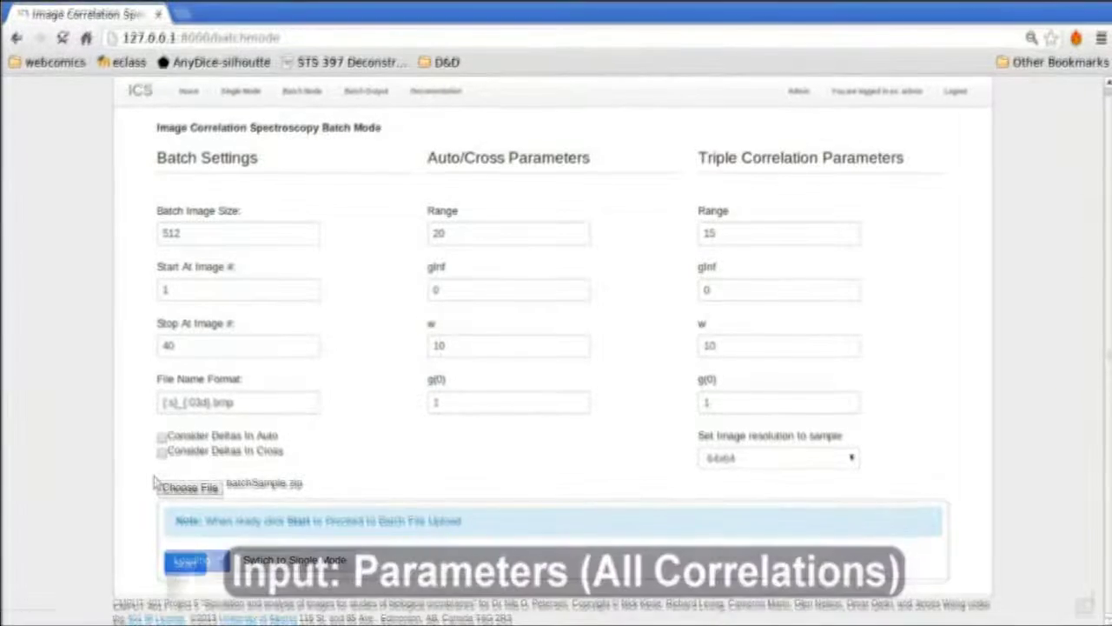
Start the batch run, download results (3).zip and open the archive
{"action": "left_click", "coordinate": [185, 564]}
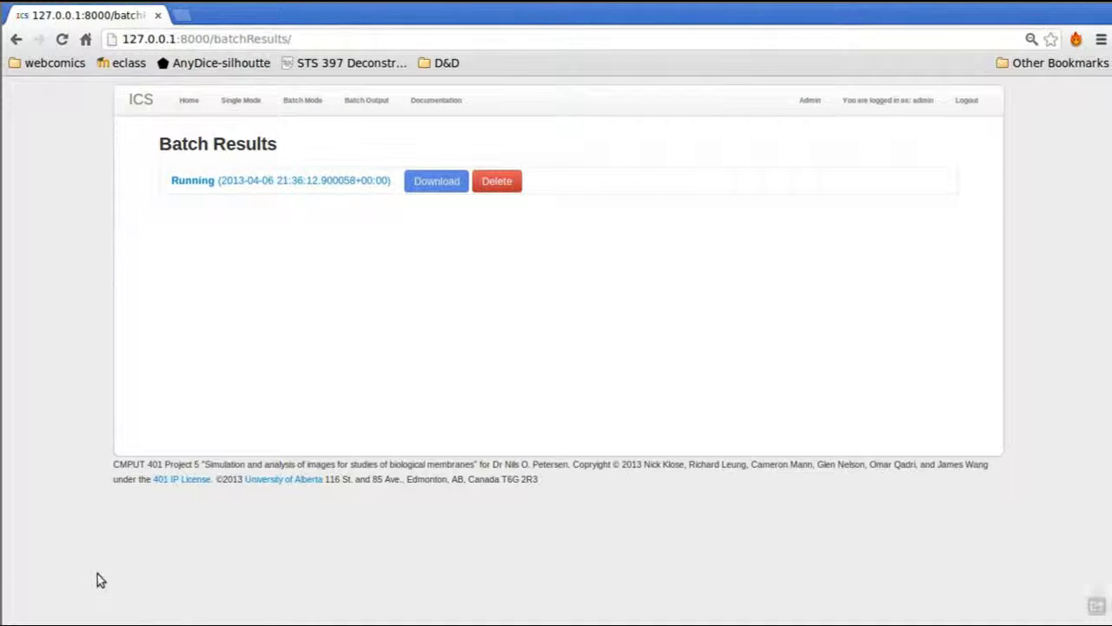
{"action": "left_click", "coordinate": [445, 185]}
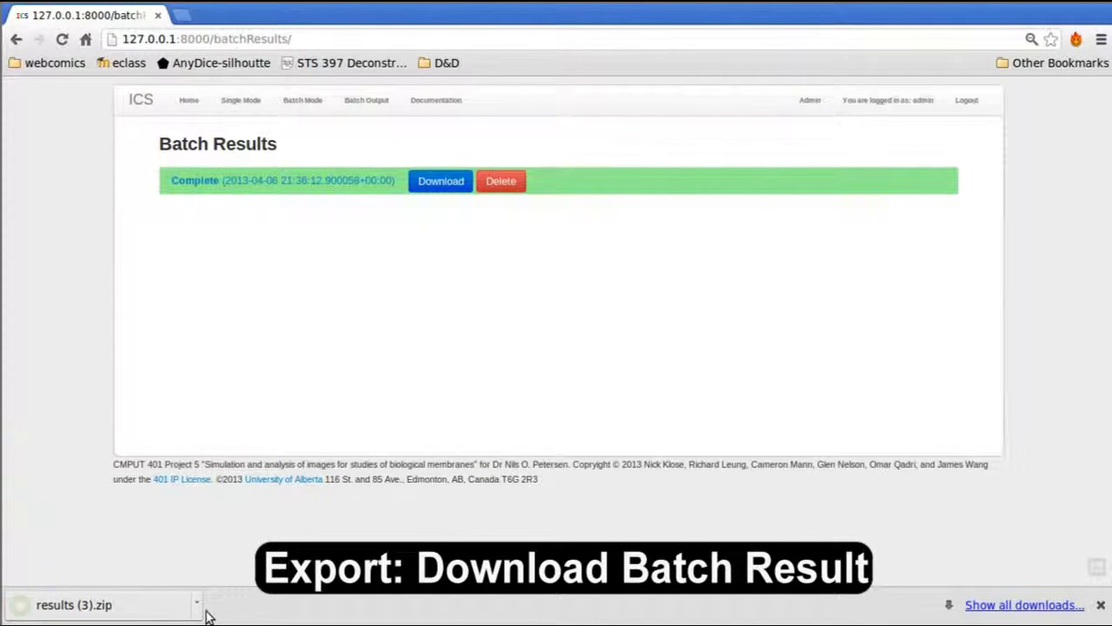
{"action": "left_click", "coordinate": [173, 608]}
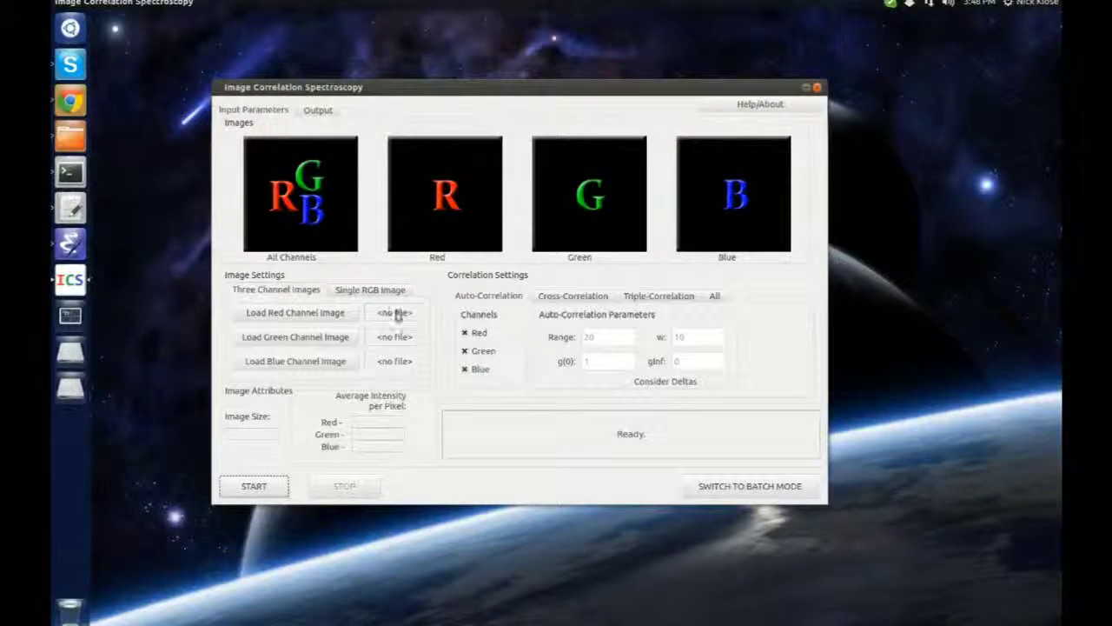
Load r_001.tif, g_001.tif and b_001.tif from sampleData as the red, green and blue channels
{"action": "left_click", "coordinate": [311, 313]}
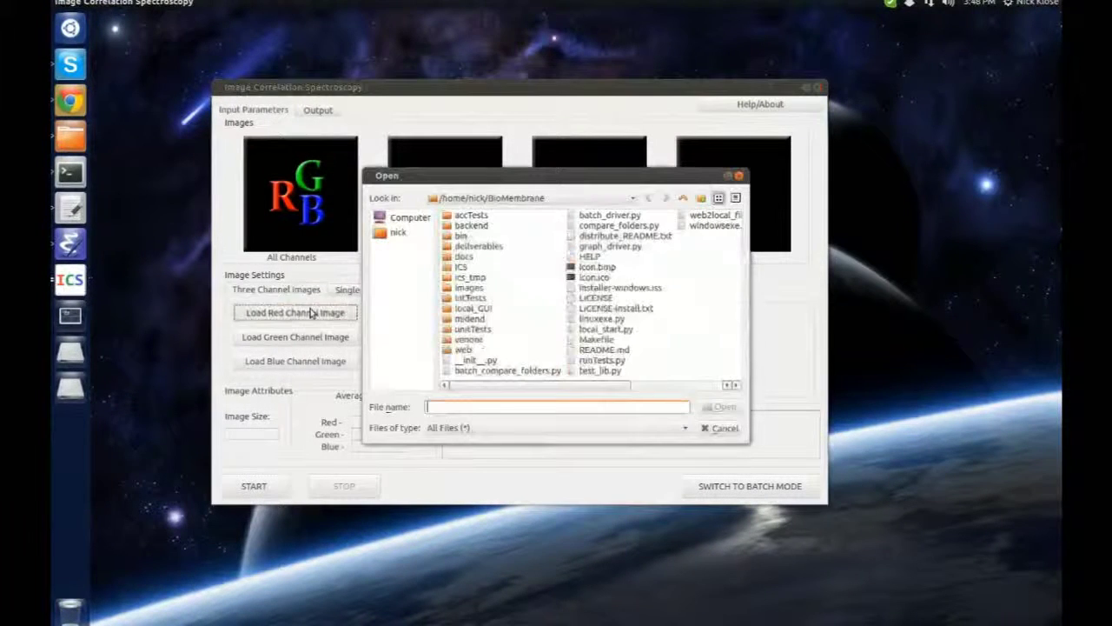
{"action": "double_click", "coordinate": [469, 216]}
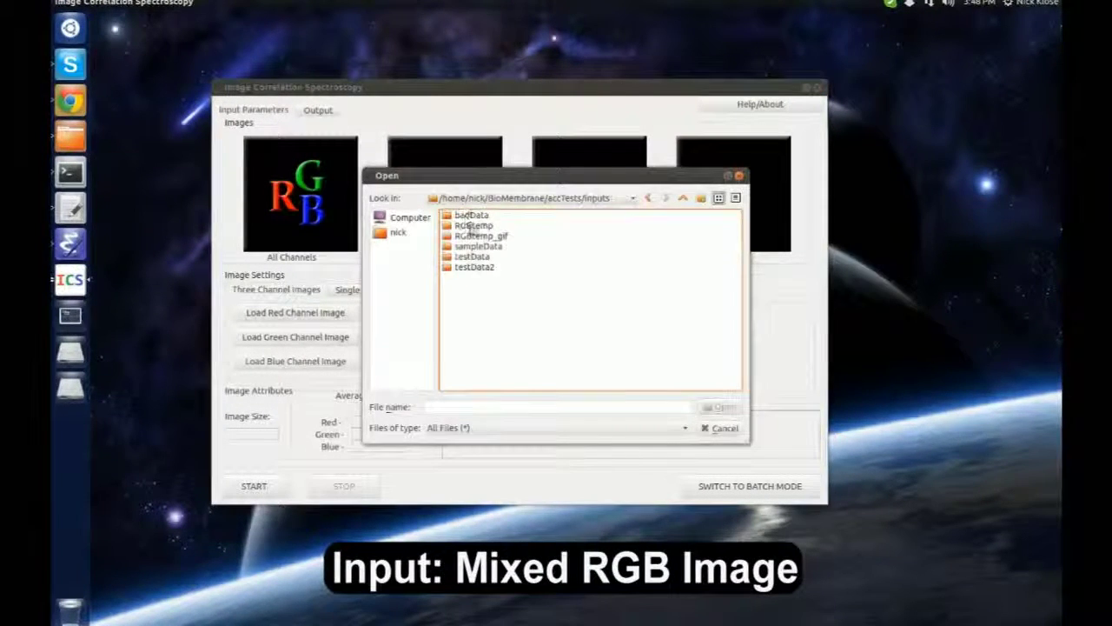
{"action": "double_click", "coordinate": [478, 247]}
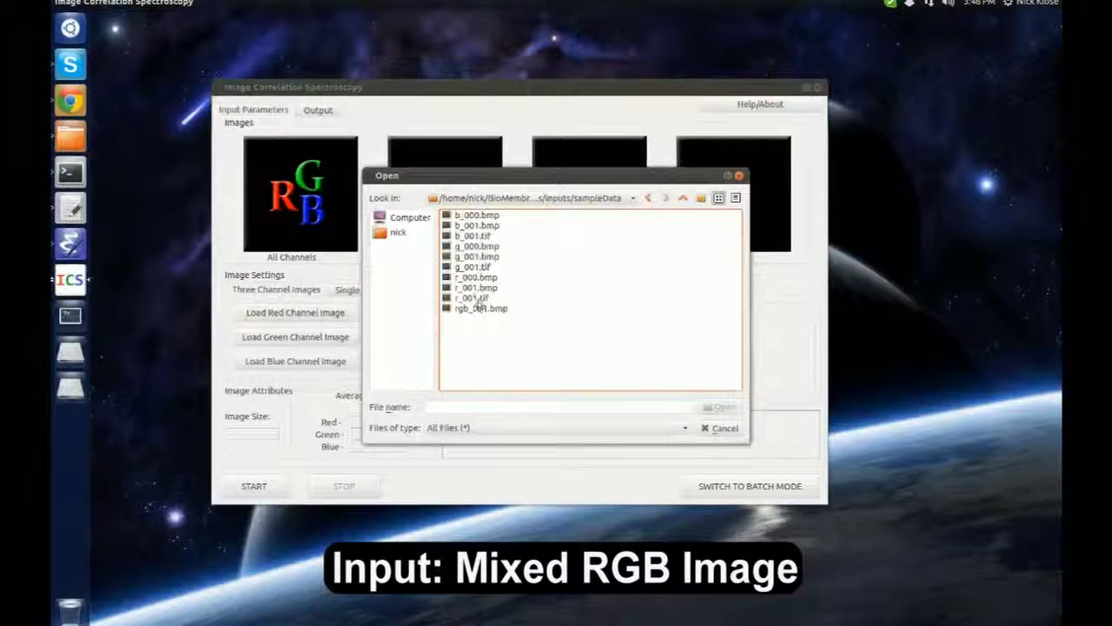
{"action": "double_click", "coordinate": [480, 308]}
{"action": "left_click", "coordinate": [336, 345]}
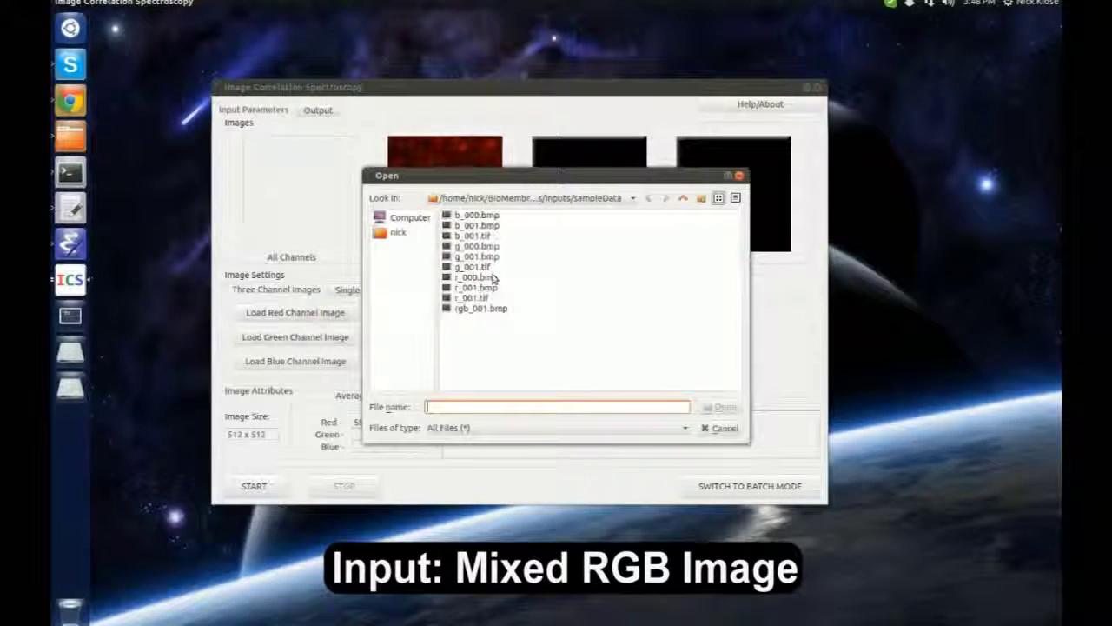
{"action": "double_click", "coordinate": [481, 268]}
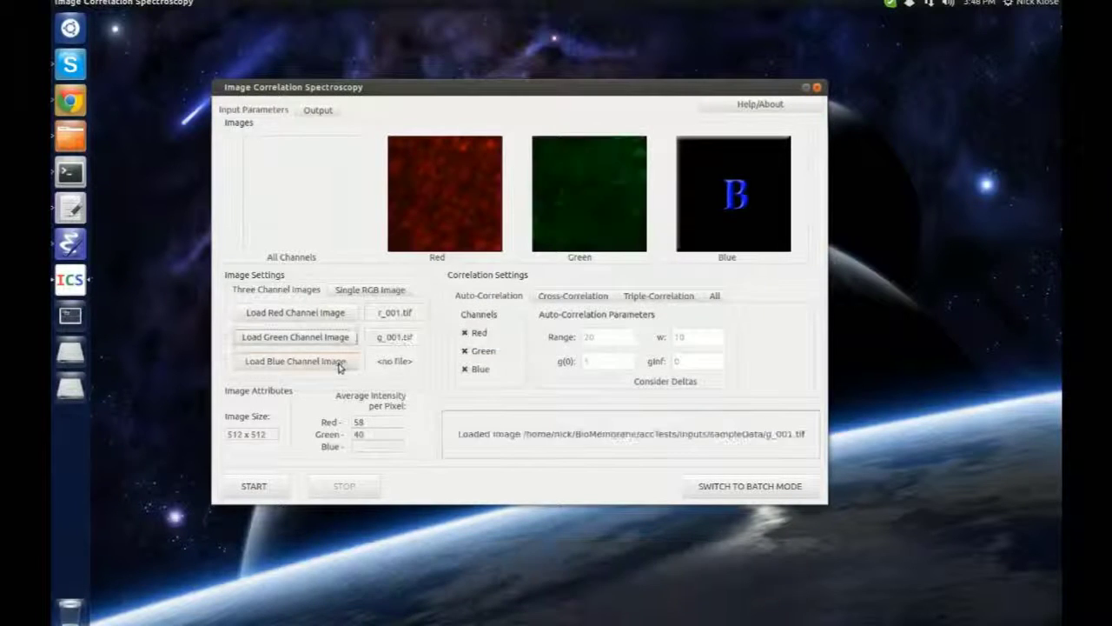
{"action": "left_click", "coordinate": [335, 361]}
{"action": "double_click", "coordinate": [473, 236]}
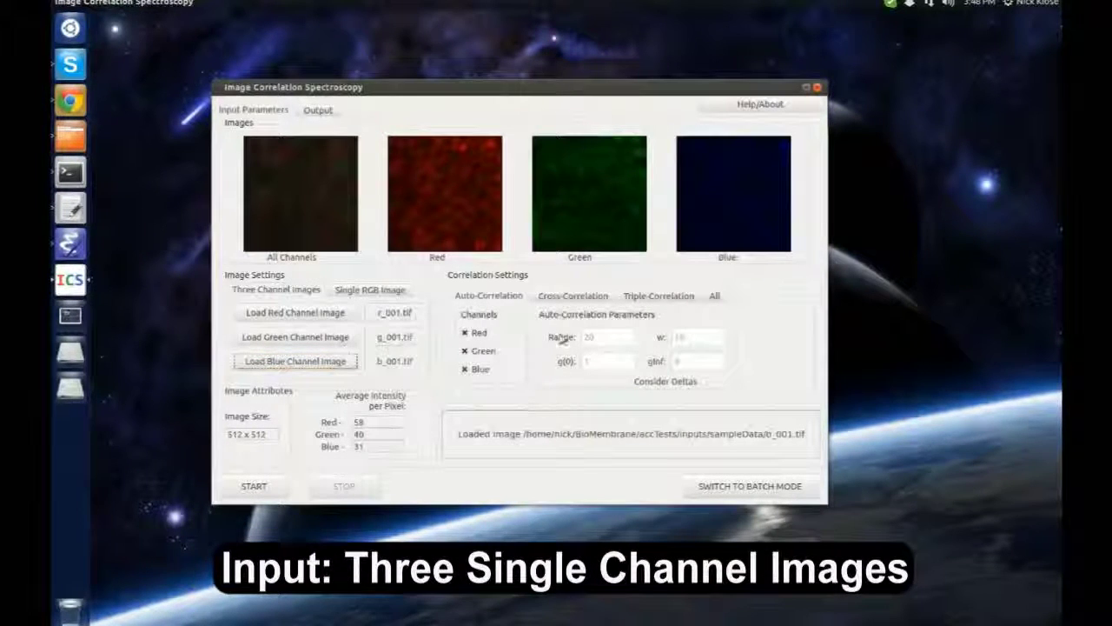
Run cross-correlation for Red-Green and Red-Blue only, excluding Green-Blue
{"action": "left_click", "coordinate": [573, 296]}
{"action": "left_click", "coordinate": [521, 371]}
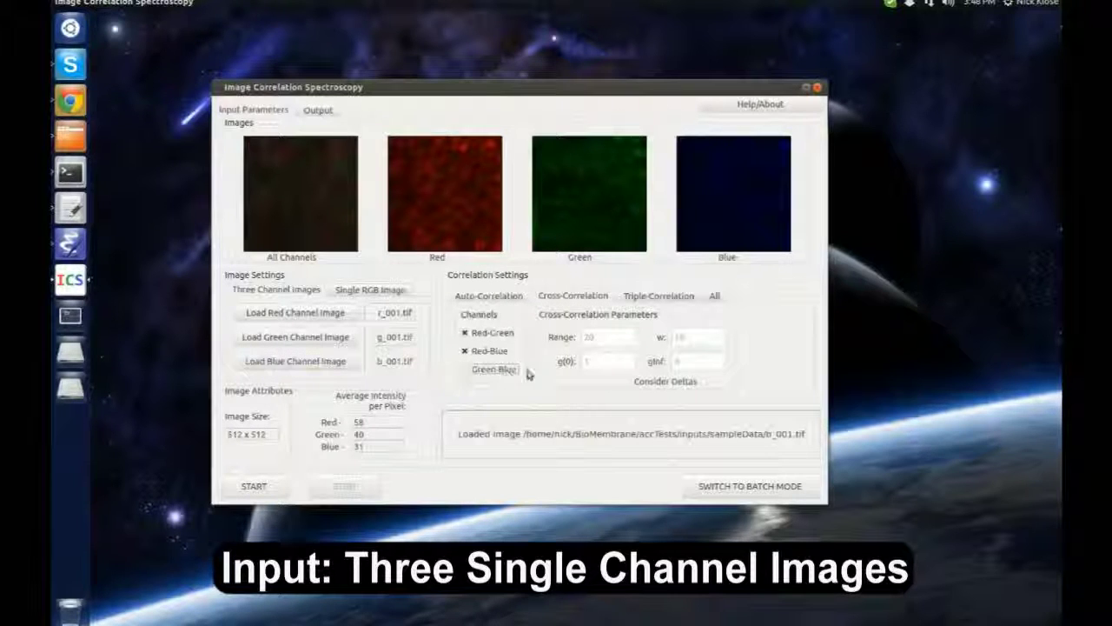
{"action": "left_click", "coordinate": [592, 338]}
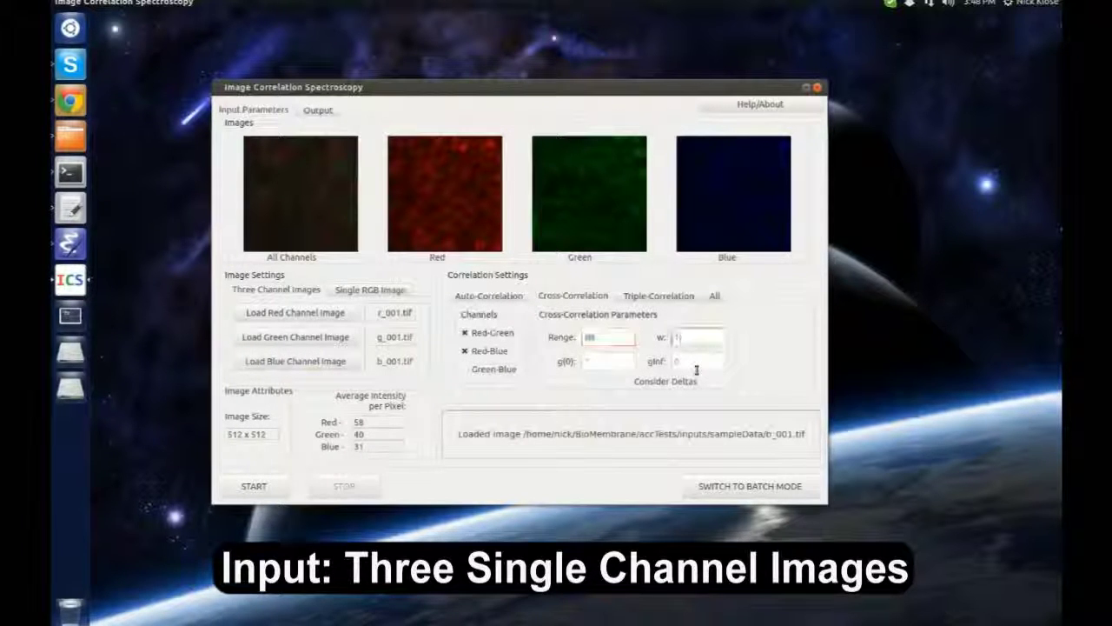
{"action": "left_click", "coordinate": [272, 492]}
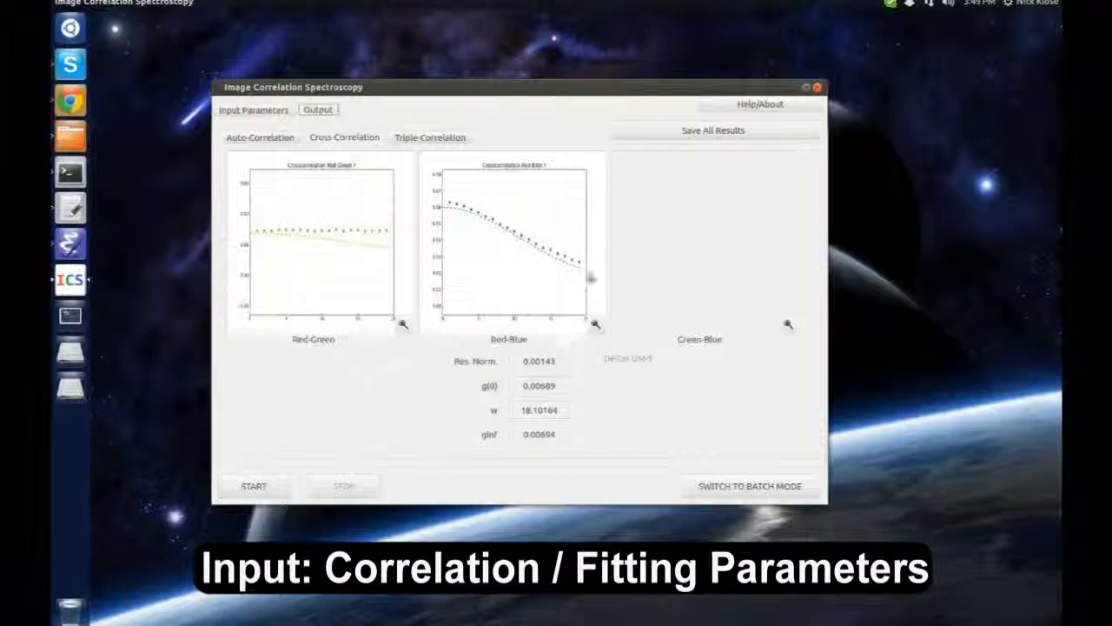
Save the enlarged Red-Blue graph as graph.png in the home folder, then return to input parameters
{"action": "left_click", "coordinate": [596, 324]}
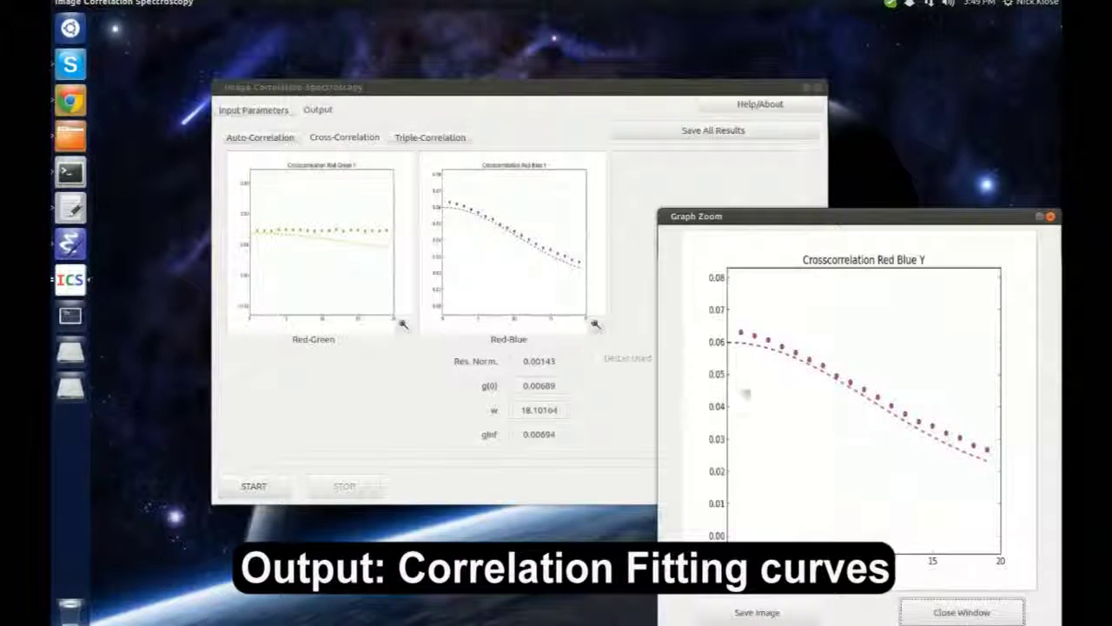
{"action": "left_click", "coordinate": [781, 613]}
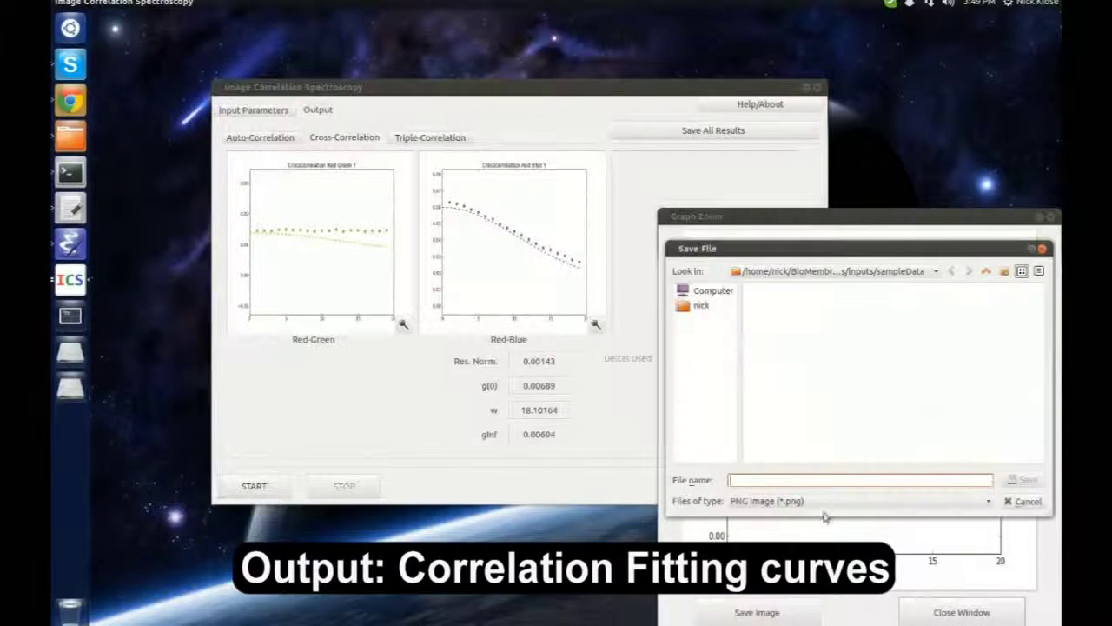
{"action": "left_click", "coordinate": [701, 305]}
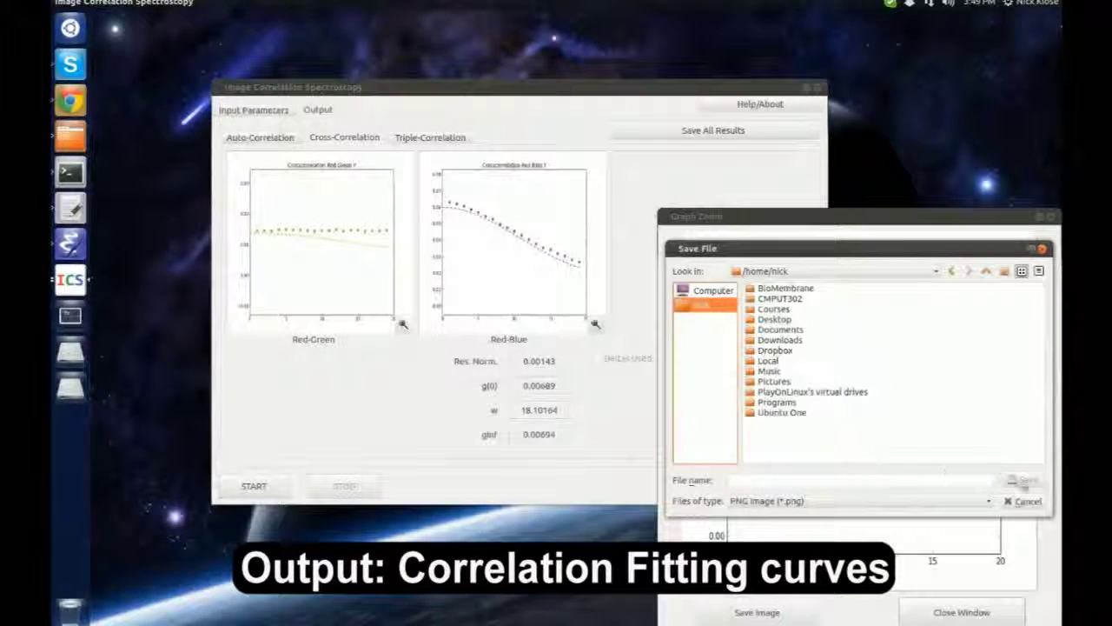
{"action": "left_click", "coordinate": [925, 470]}
{"action": "type", "text": "gra"}
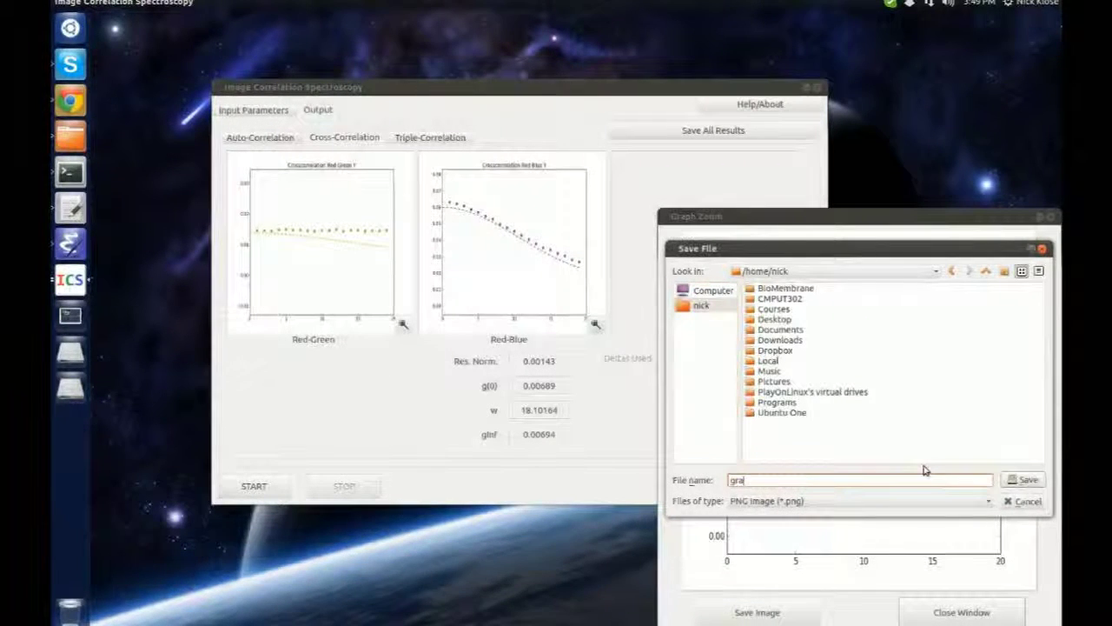
{"action": "type", "text": "ph.png"}
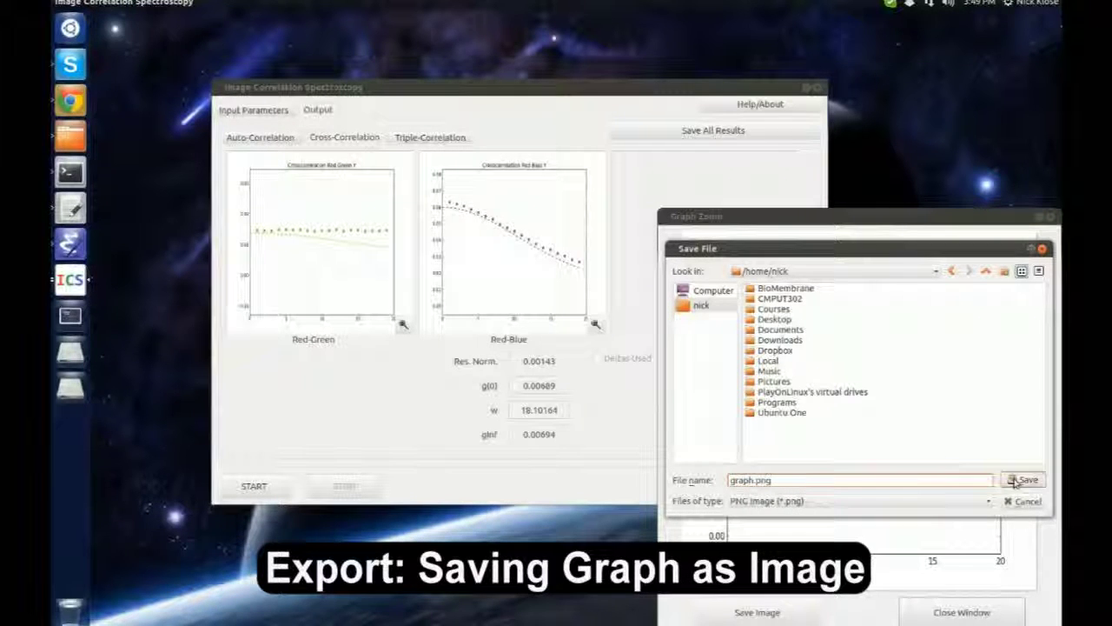
{"action": "left_click", "coordinate": [1024, 481]}
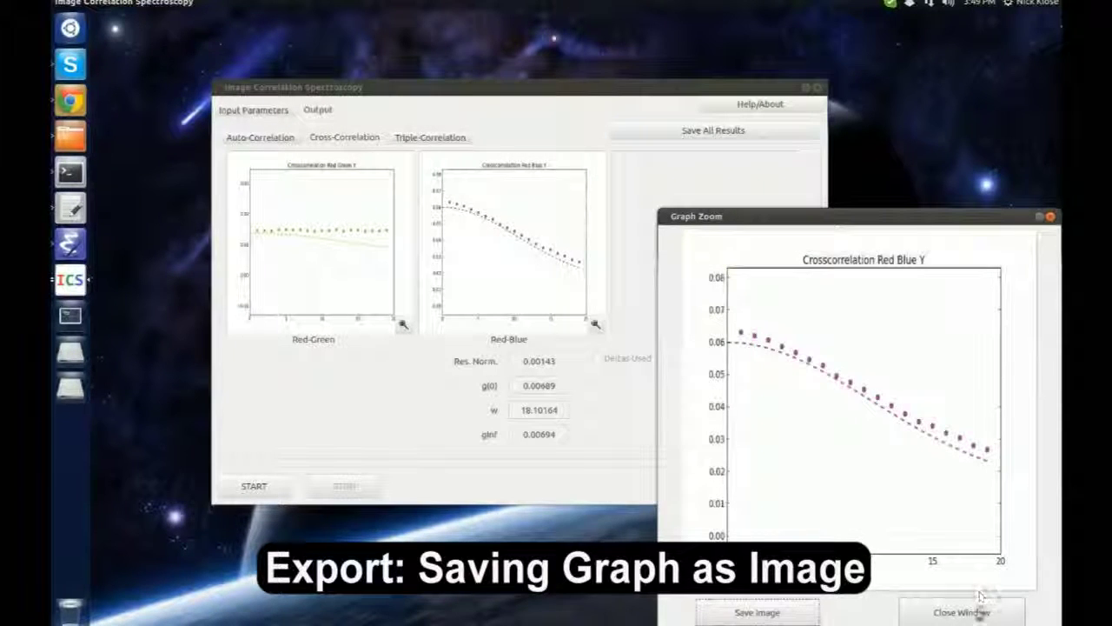
{"action": "left_click", "coordinate": [988, 608]}
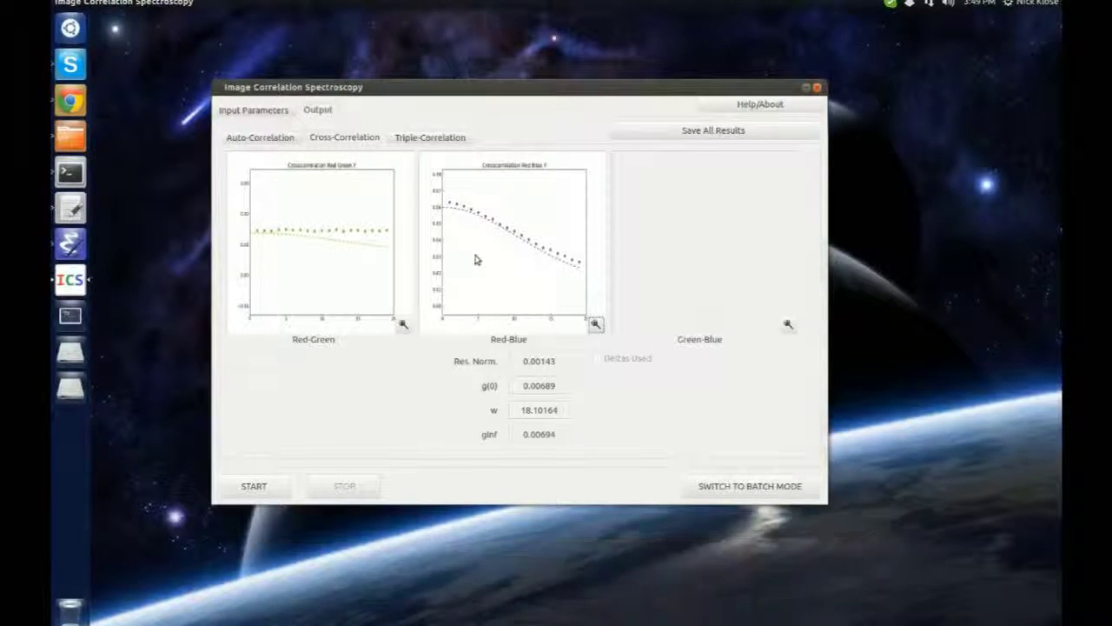
{"action": "left_click", "coordinate": [253, 109]}
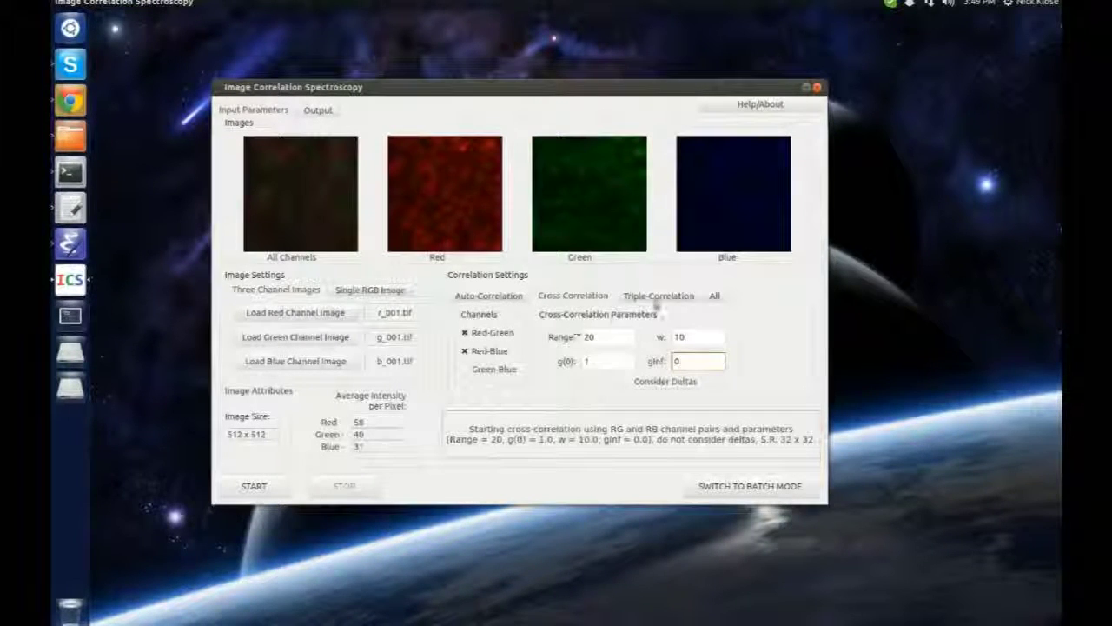
Set all correlations to Range 20, w 10, g(0) 1 and gInf 0
{"action": "left_click", "coordinate": [715, 297]}
{"action": "type", "text": "20"}
{"action": "key", "text": "Tab"}
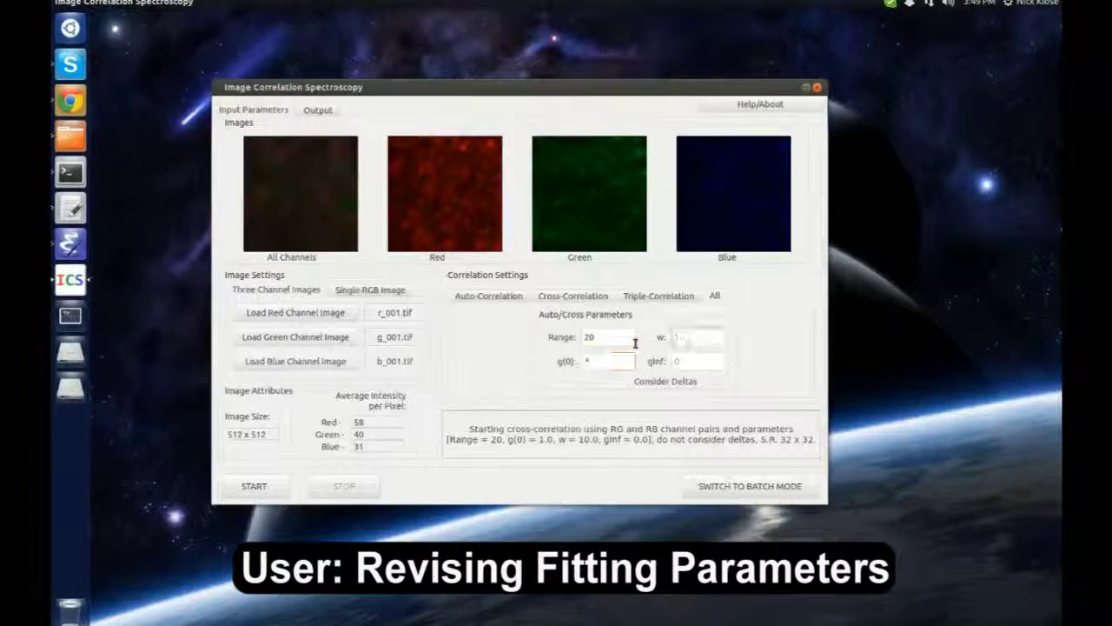
{"action": "type", "text": "10"}
{"action": "key", "text": "Tab"}
{"action": "type", "text": "1"}
{"action": "key", "text": "Tab"}
{"action": "type", "text": "0"}
Load the single RGB image sampleData/rgb_001.bmp and start the run
{"action": "left_click", "coordinate": [374, 293]}
{"action": "left_click", "coordinate": [322, 313]}
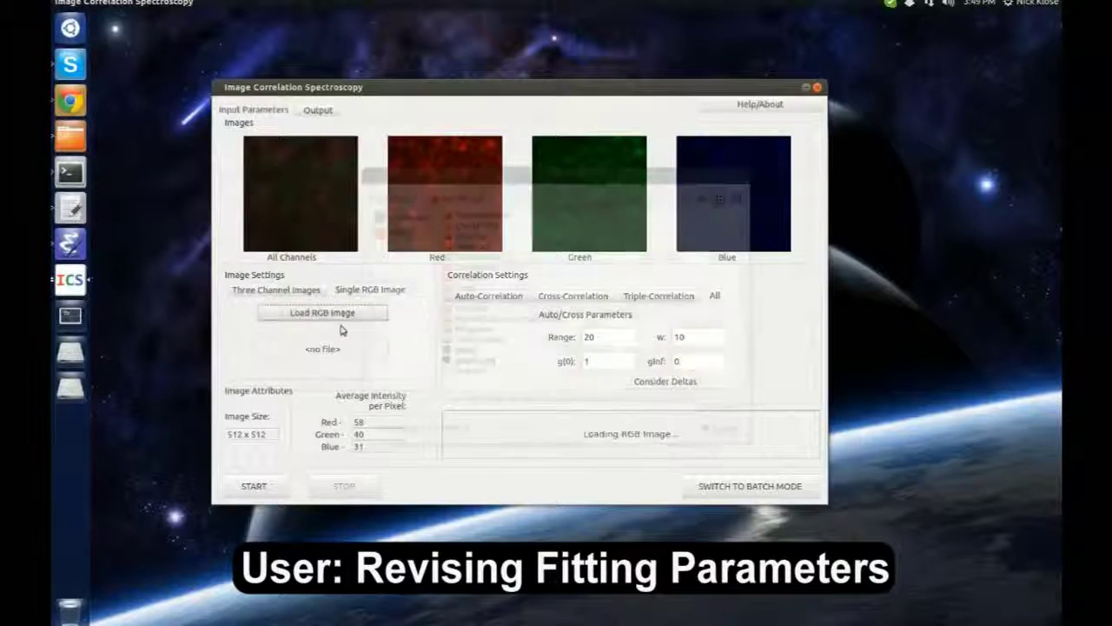
{"action": "double_click", "coordinate": [482, 215]}
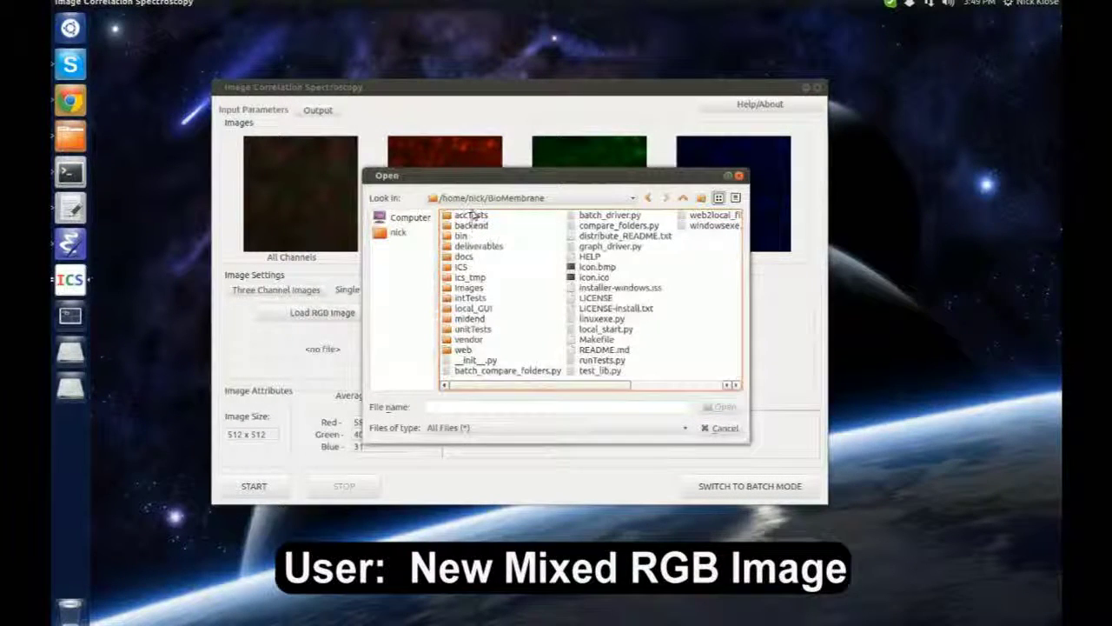
{"action": "double_click", "coordinate": [472, 216]}
{"action": "double_click", "coordinate": [474, 216]}
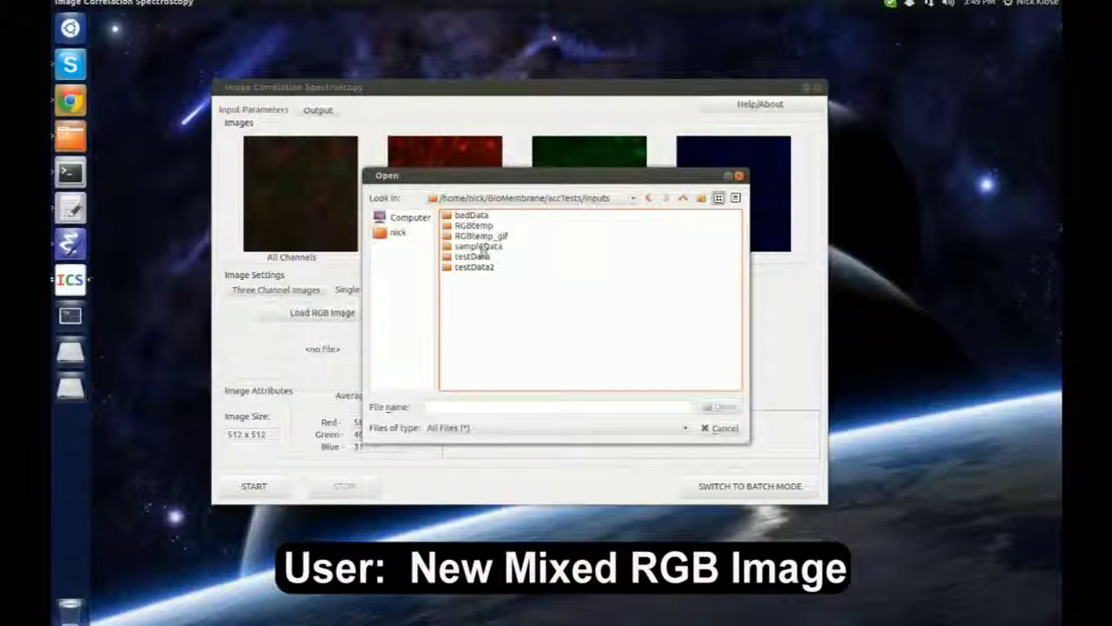
{"action": "double_click", "coordinate": [480, 250]}
{"action": "double_click", "coordinate": [481, 308]}
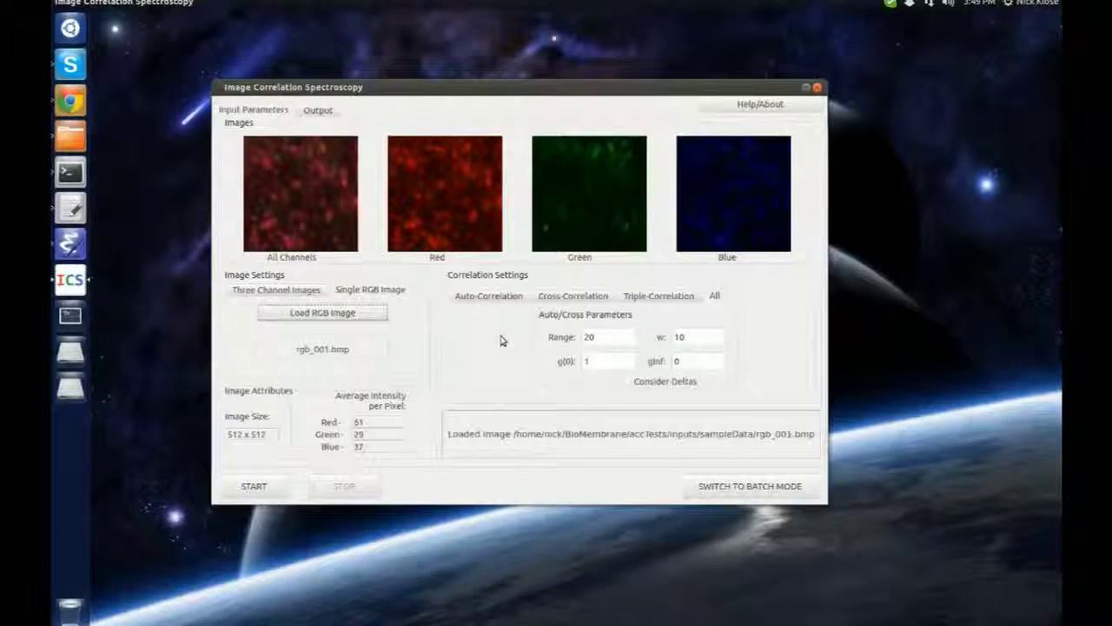
{"action": "left_click", "coordinate": [252, 486]}
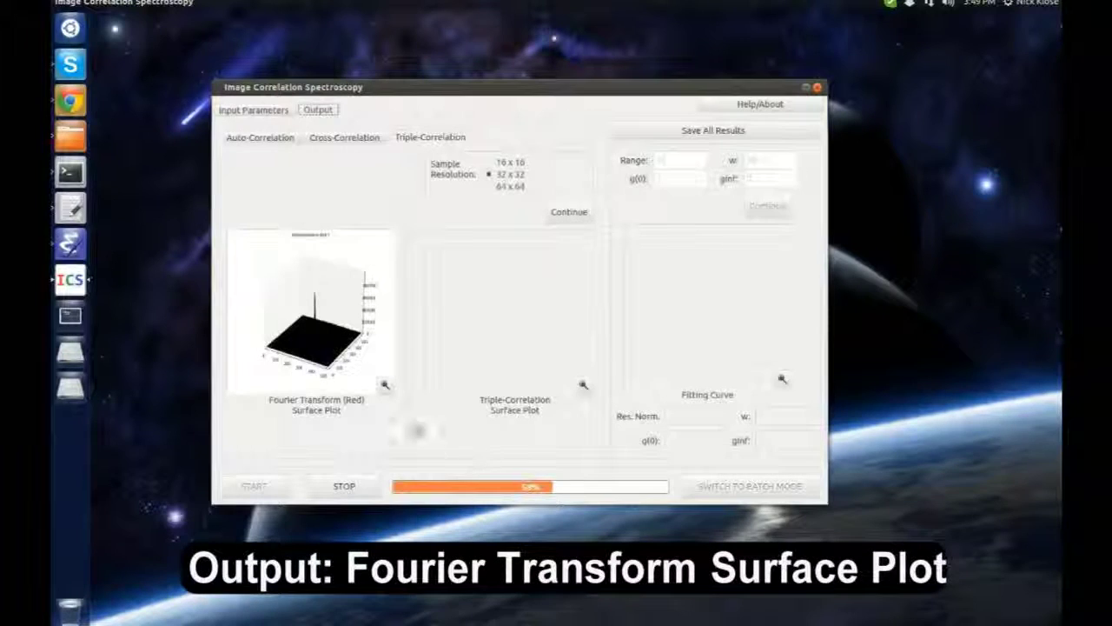
Inspect the red Fourier surface plot, then recompute the triple correlation at 16 x 16 resolution
{"action": "left_click", "coordinate": [385, 384]}
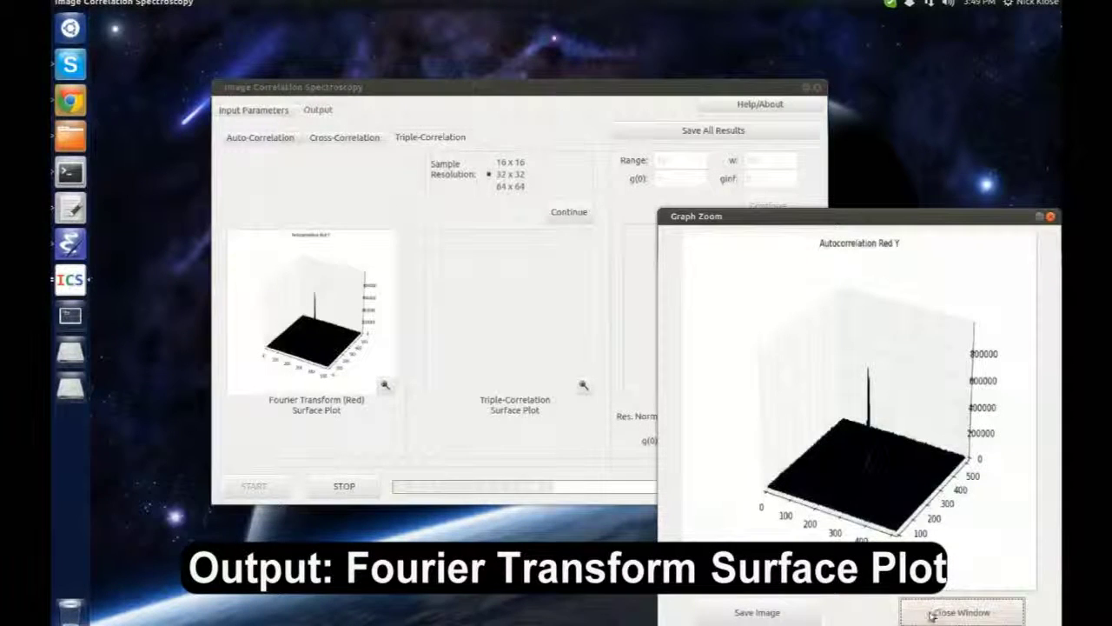
{"action": "left_click", "coordinate": [939, 610]}
{"action": "left_click", "coordinate": [569, 214]}
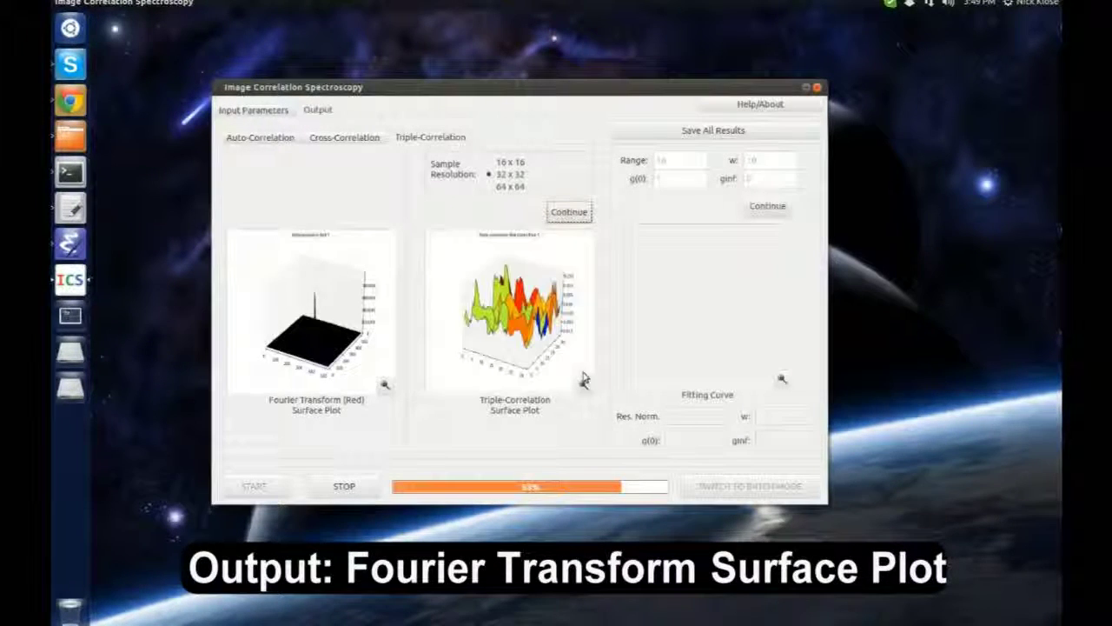
{"action": "left_click", "coordinate": [509, 162]}
{"action": "left_click", "coordinate": [569, 212]}
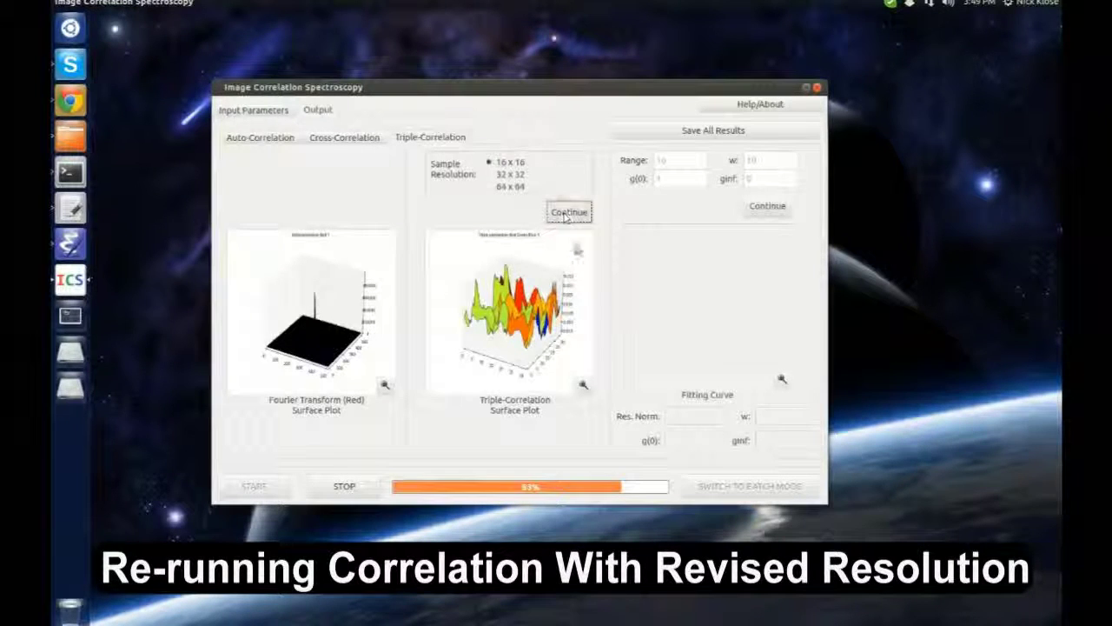
Set the triple-correlation Range to 16 and fit, giving w 53.0 and g(0) 0.00423
{"action": "left_click", "coordinate": [667, 162]}
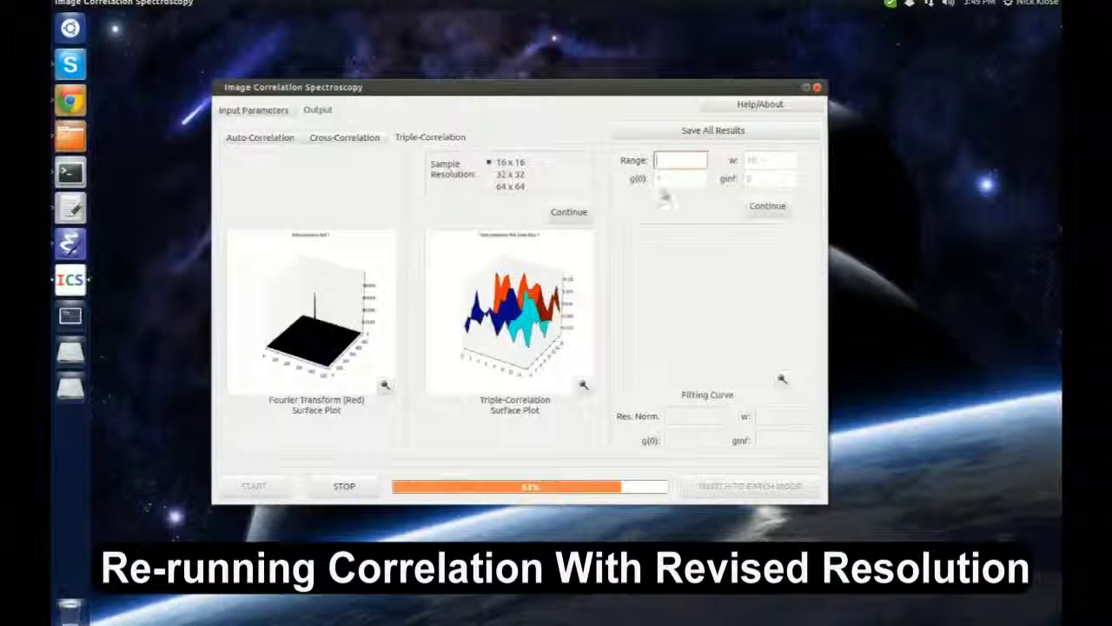
{"action": "type", "text": "16"}
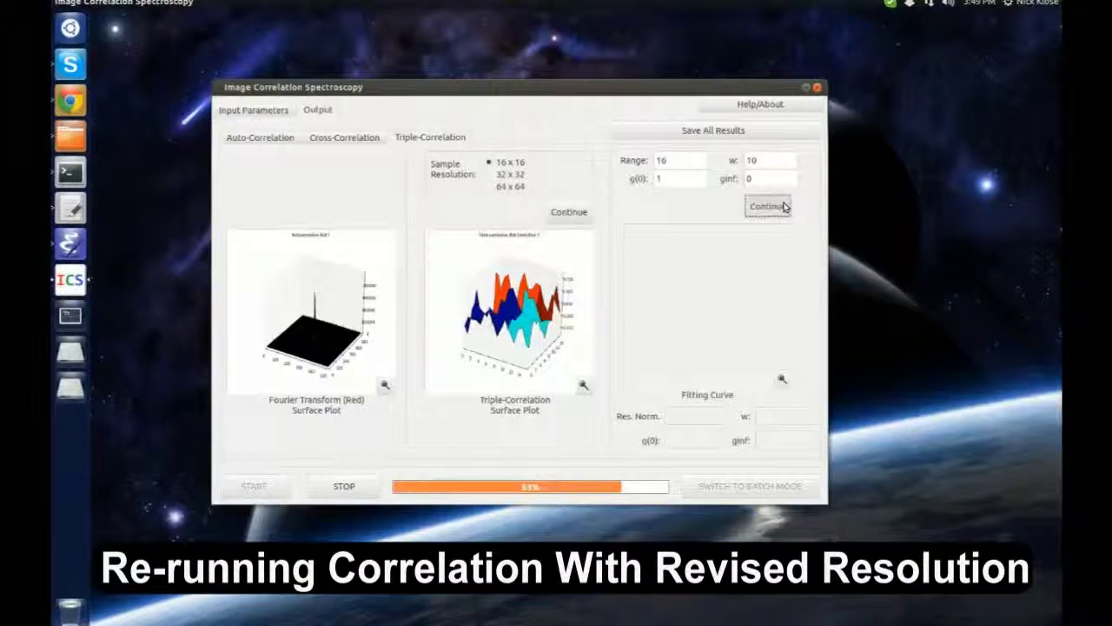
{"action": "left_click", "coordinate": [784, 206]}
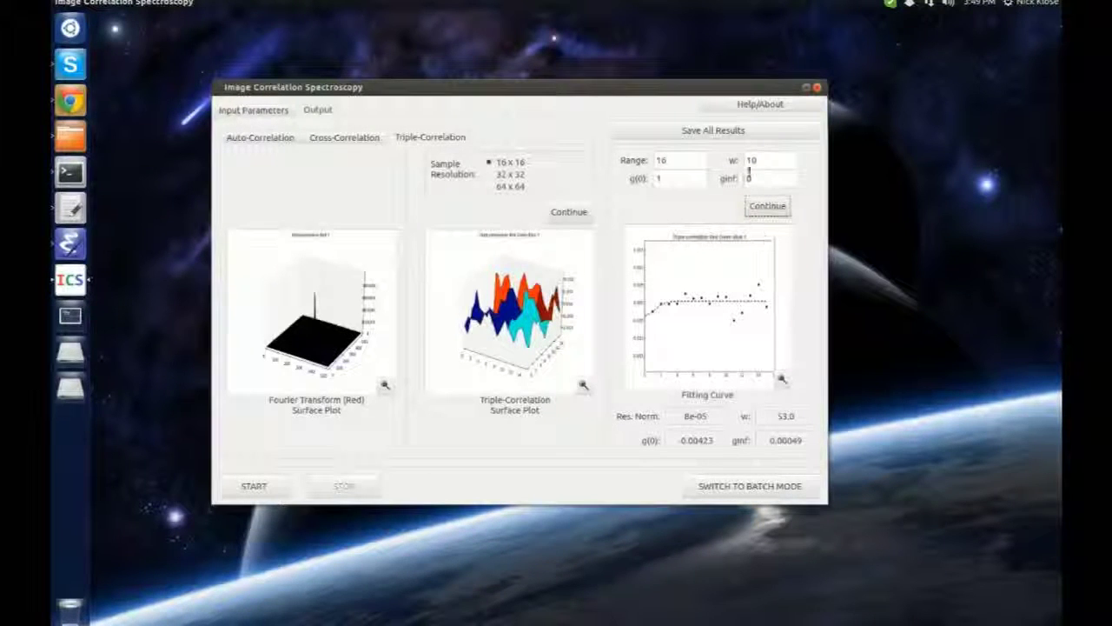
{"action": "left_click", "coordinate": [667, 132]}
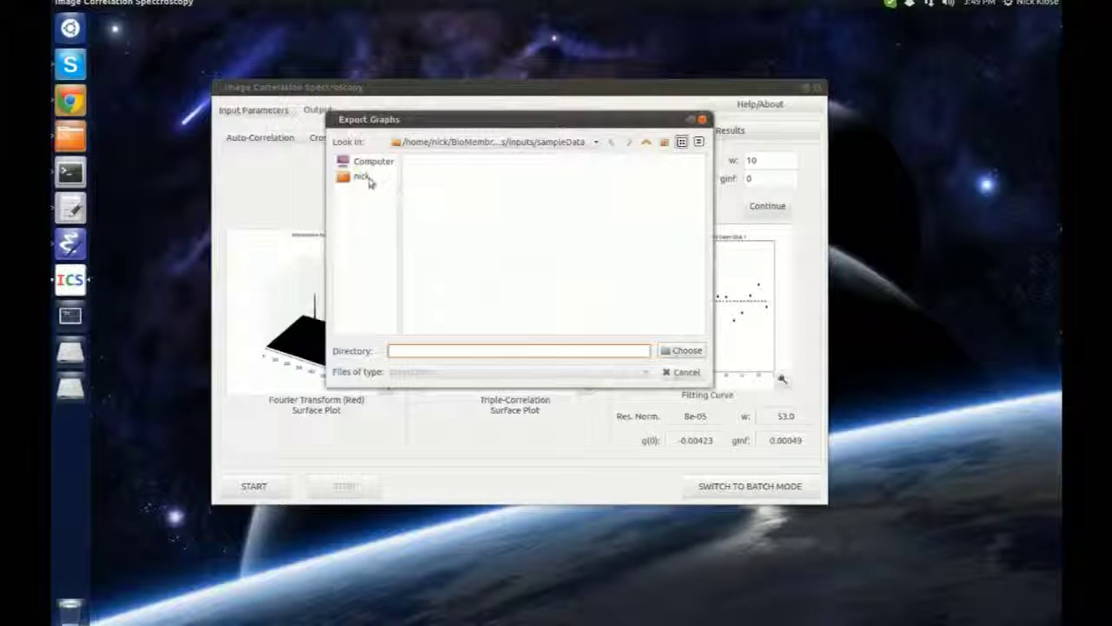
Create a new folder named output in the home folder and export all results into it
{"action": "left_click", "coordinate": [365, 177]}
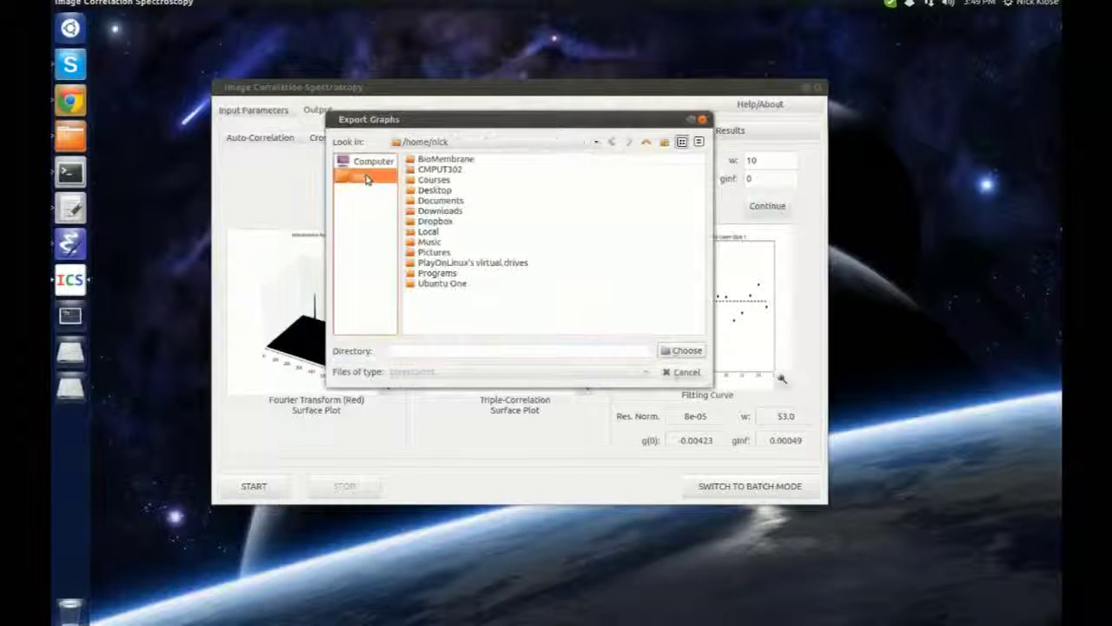
{"action": "left_click", "coordinate": [666, 145]}
{"action": "type", "text": "out"}
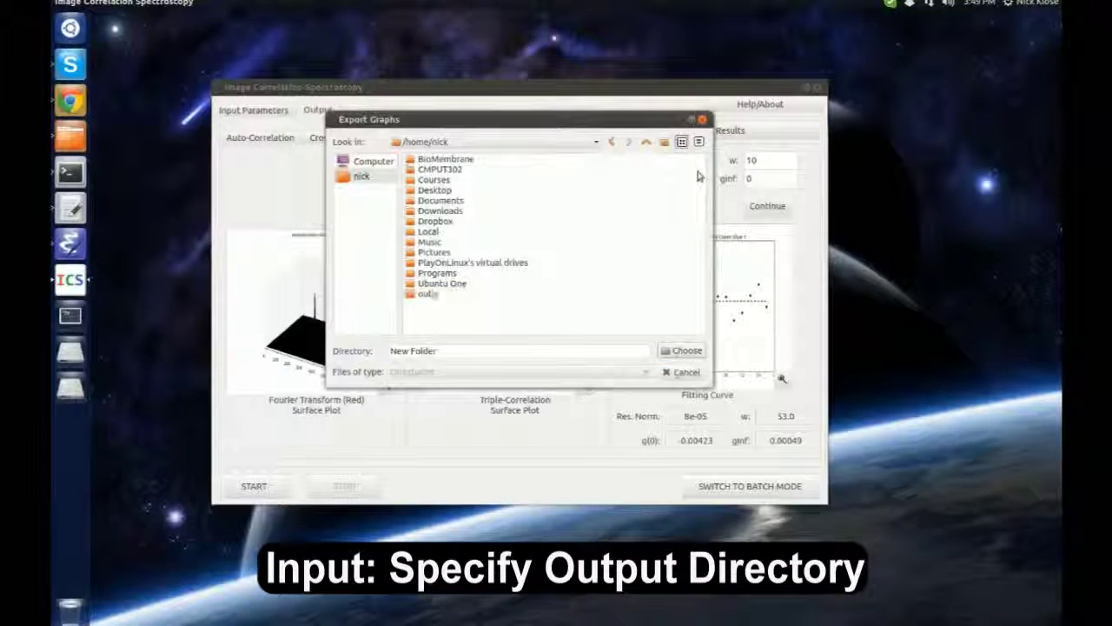
{"action": "type", "text": "put"}
{"action": "key", "text": "Return"}
{"action": "left_click", "coordinate": [681, 352]}
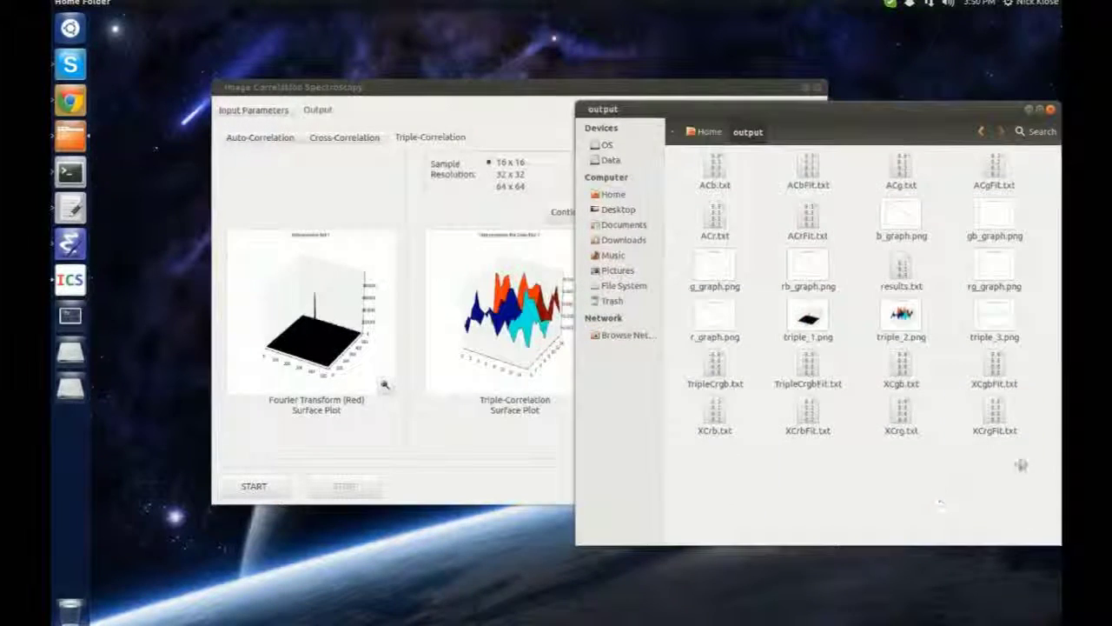
{"action": "left_click_drag", "start_coordinate": [1021, 465], "coordinate": [682, 141]}
{"action": "left_click", "coordinate": [868, 460]}
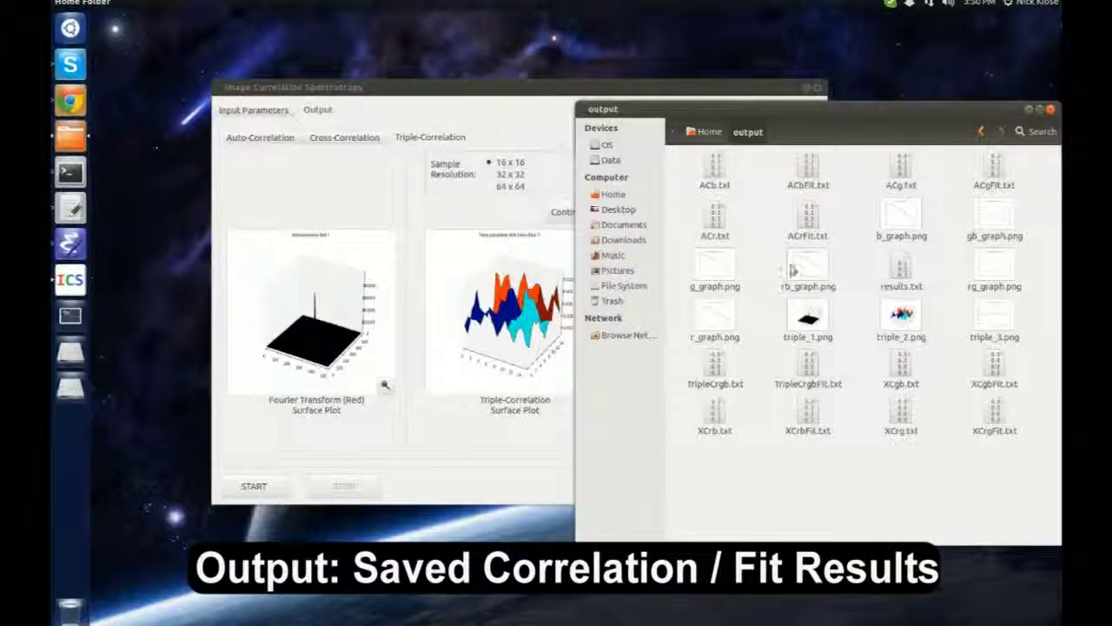
{"action": "left_click", "coordinate": [1053, 111]}
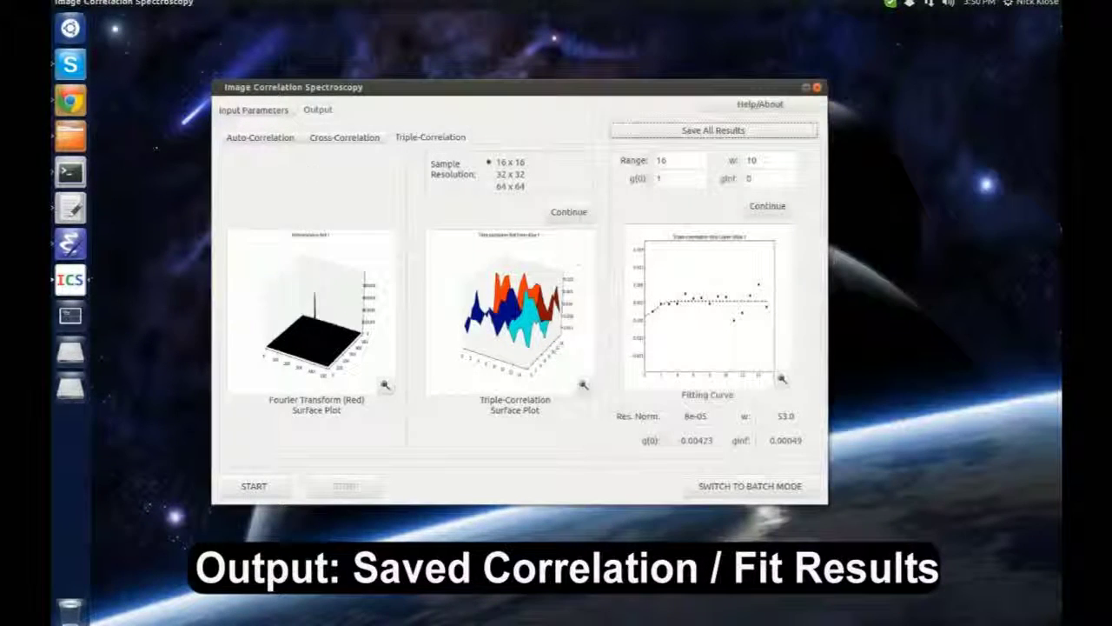
Return to the rgb_001.bmp input parameters and read the Help/About dialog and its Readme
{"action": "left_click", "coordinate": [277, 110]}
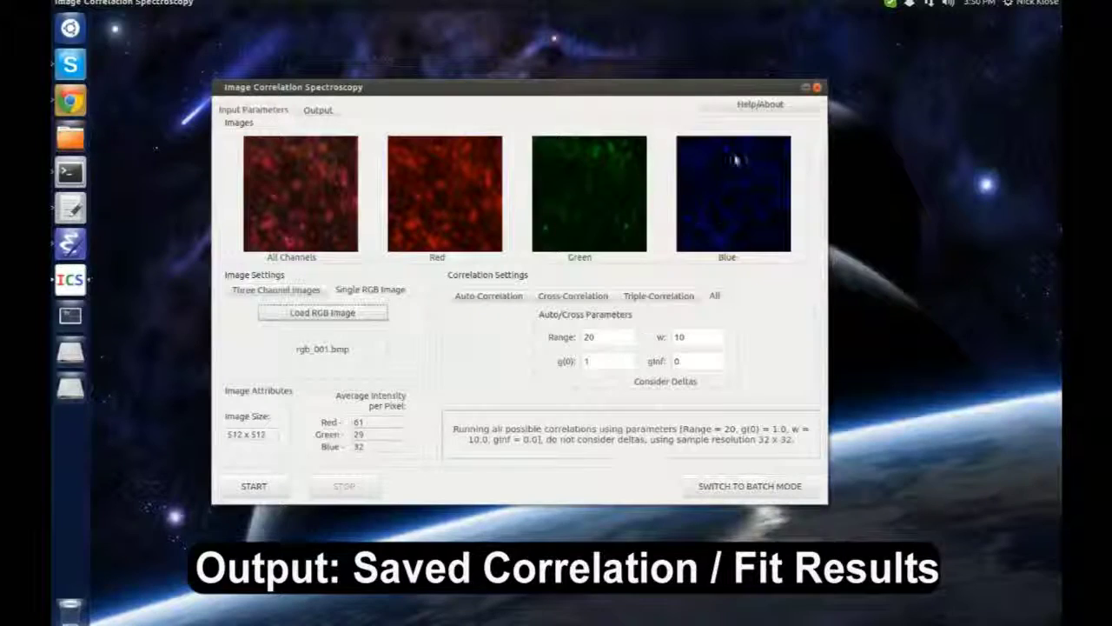
{"action": "left_click", "coordinate": [793, 109]}
{"action": "left_click_drag", "start_coordinate": [771, 258], "coordinate": [715, 132]}
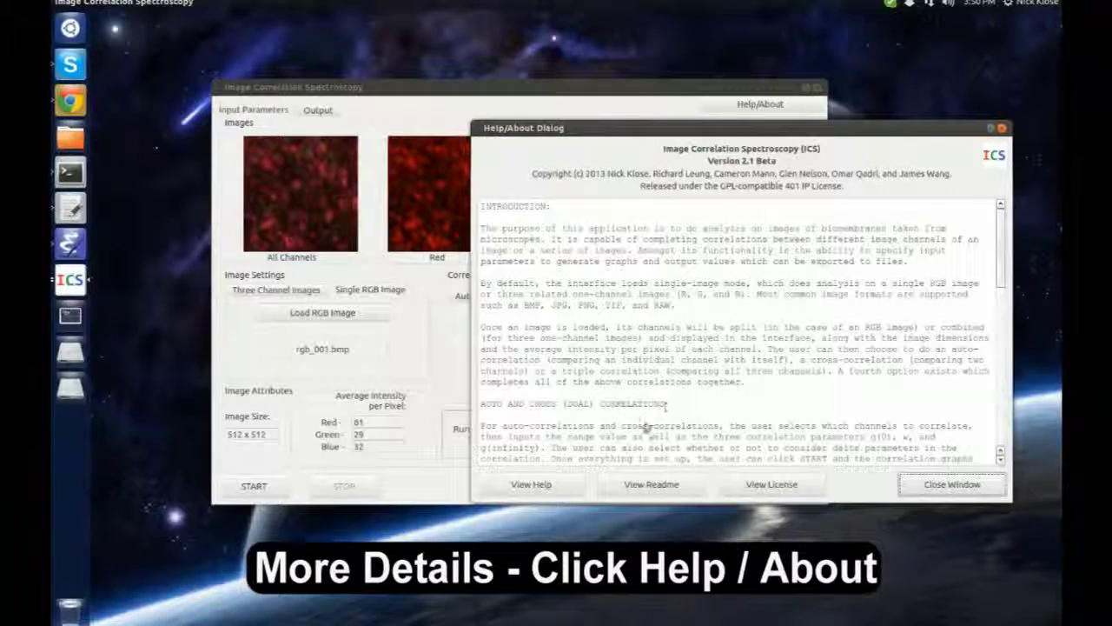
{"action": "left_click", "coordinate": [641, 486]}
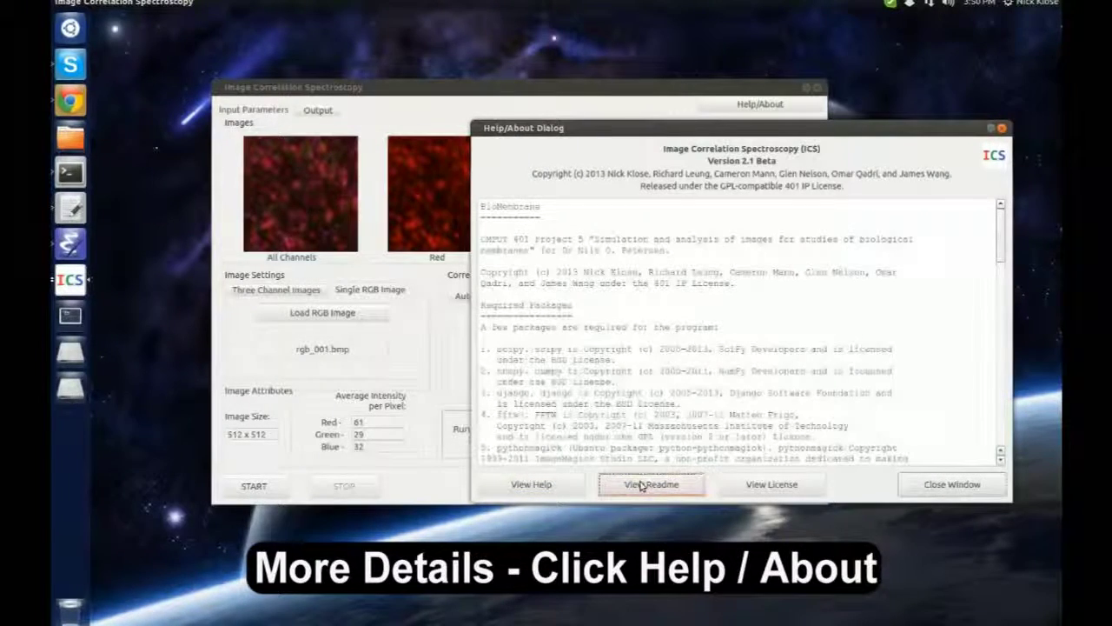
{"action": "scroll", "coordinate": [679, 350], "scroll_direction": "down", "scroll_amount": 15}
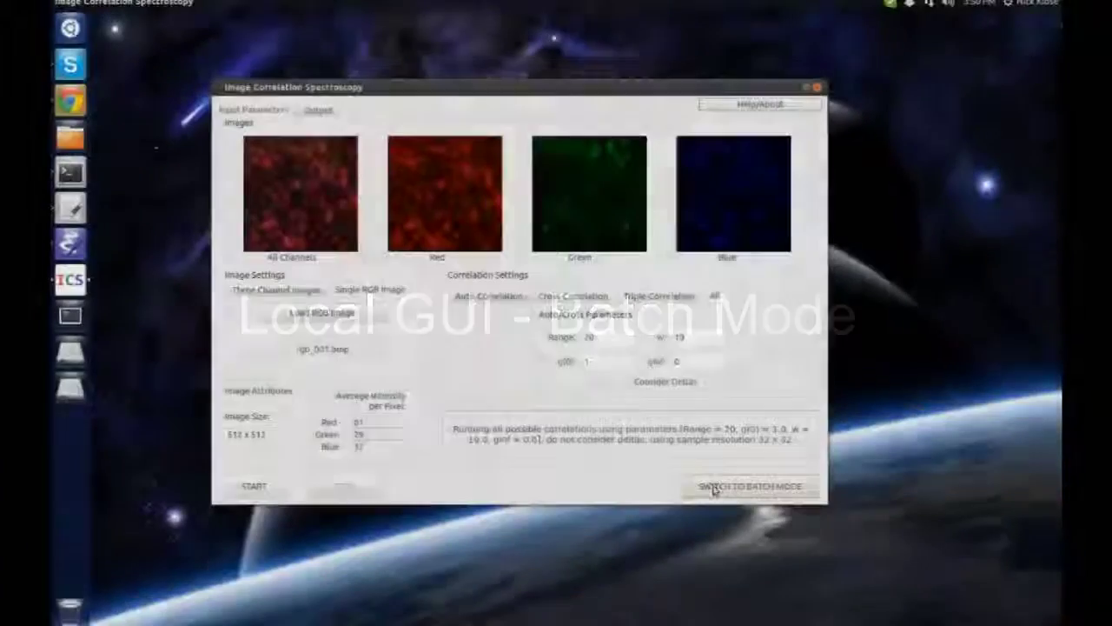
In batch mode, load the images from the BioMembrane/accTests/inputs/testData folder
{"action": "left_click", "coordinate": [714, 489]}
{"action": "left_click_drag", "start_coordinate": [699, 222], "coordinate": [615, 120]}
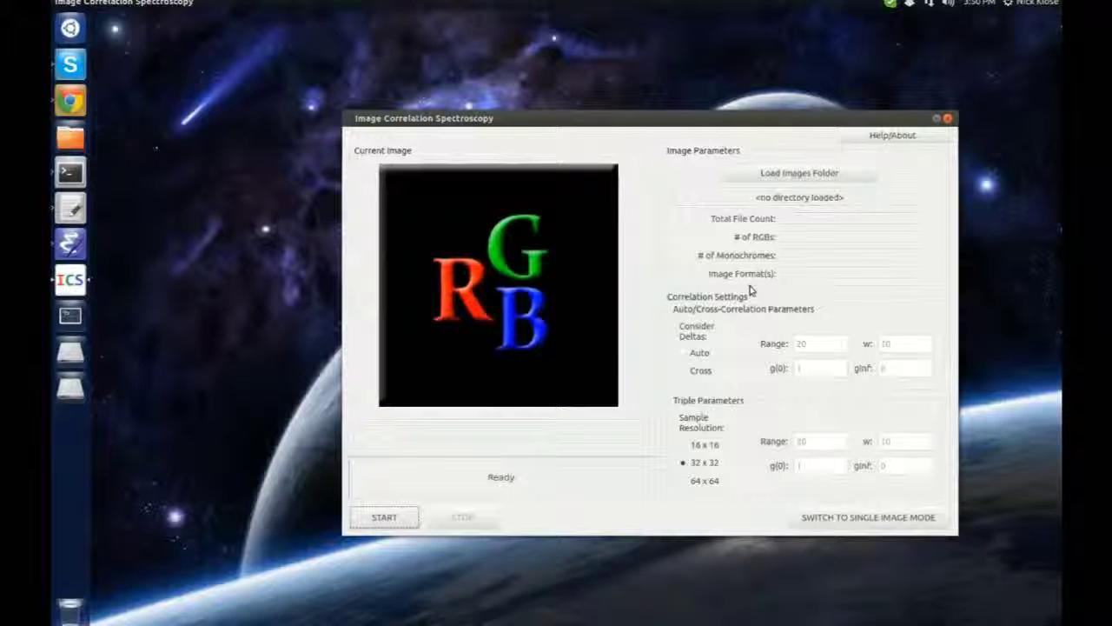
{"action": "left_click", "coordinate": [850, 174]}
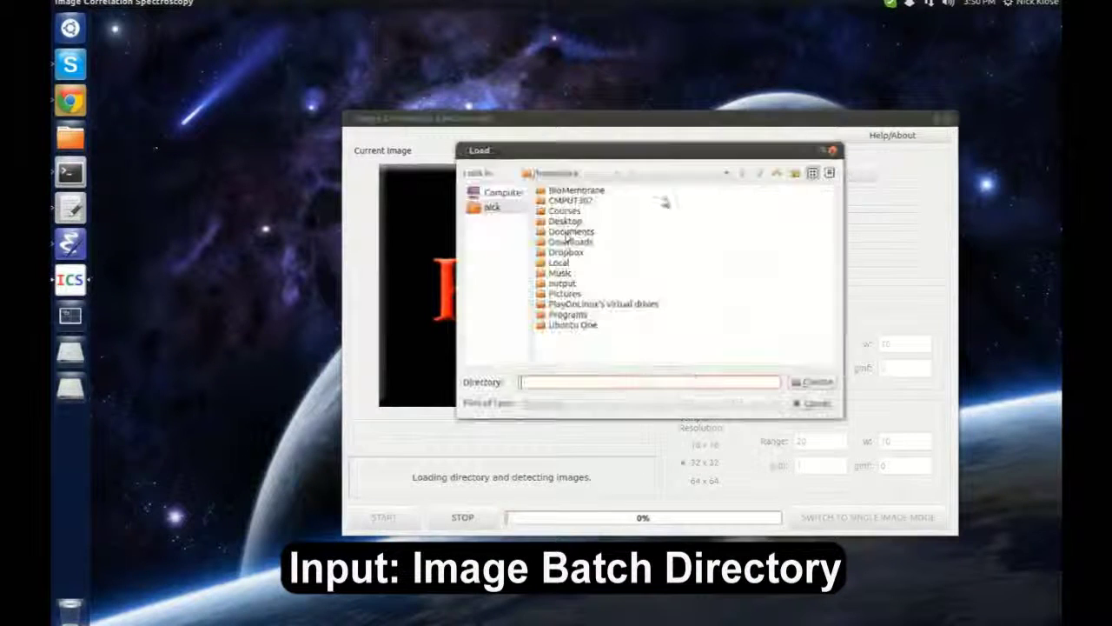
{"action": "double_click", "coordinate": [576, 190]}
{"action": "double_click", "coordinate": [567, 190]}
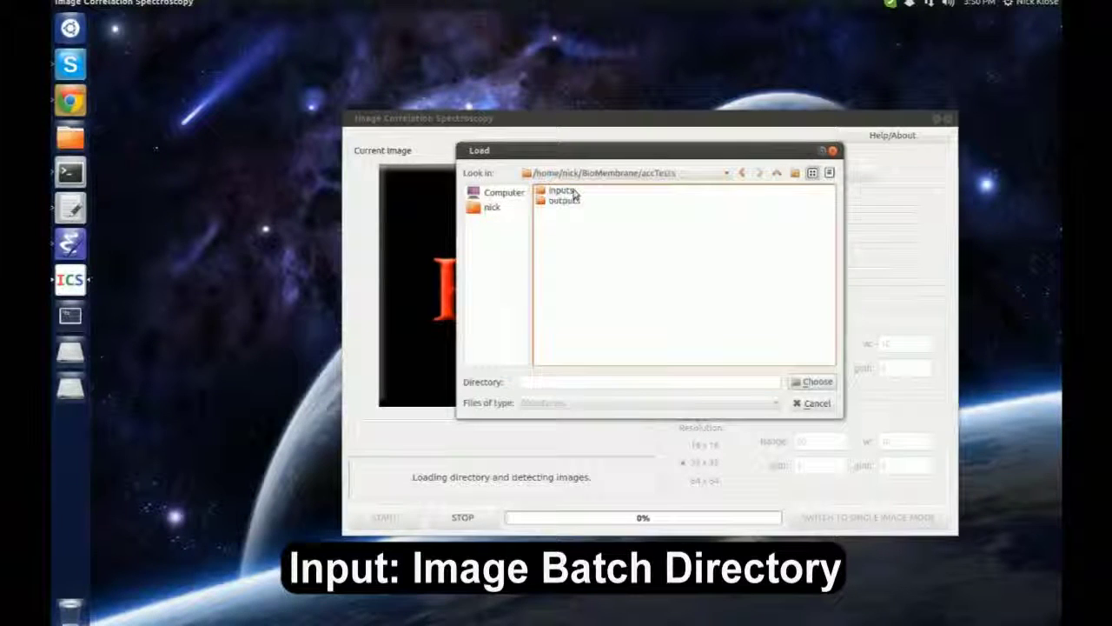
{"action": "double_click", "coordinate": [567, 190]}
{"action": "left_click", "coordinate": [566, 231]}
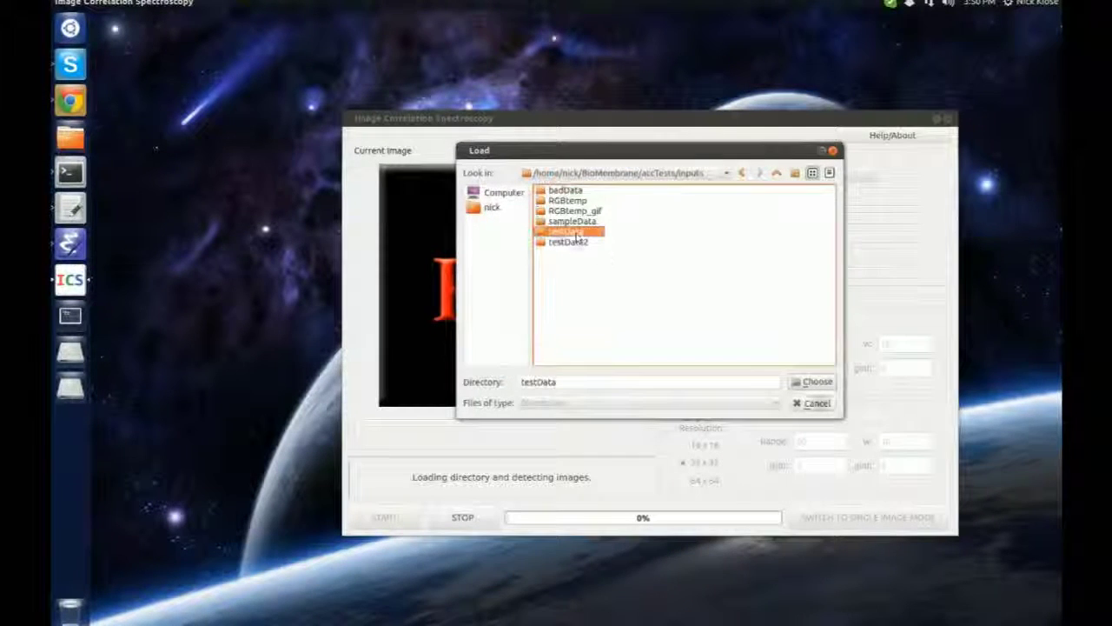
{"action": "left_click", "coordinate": [814, 382]}
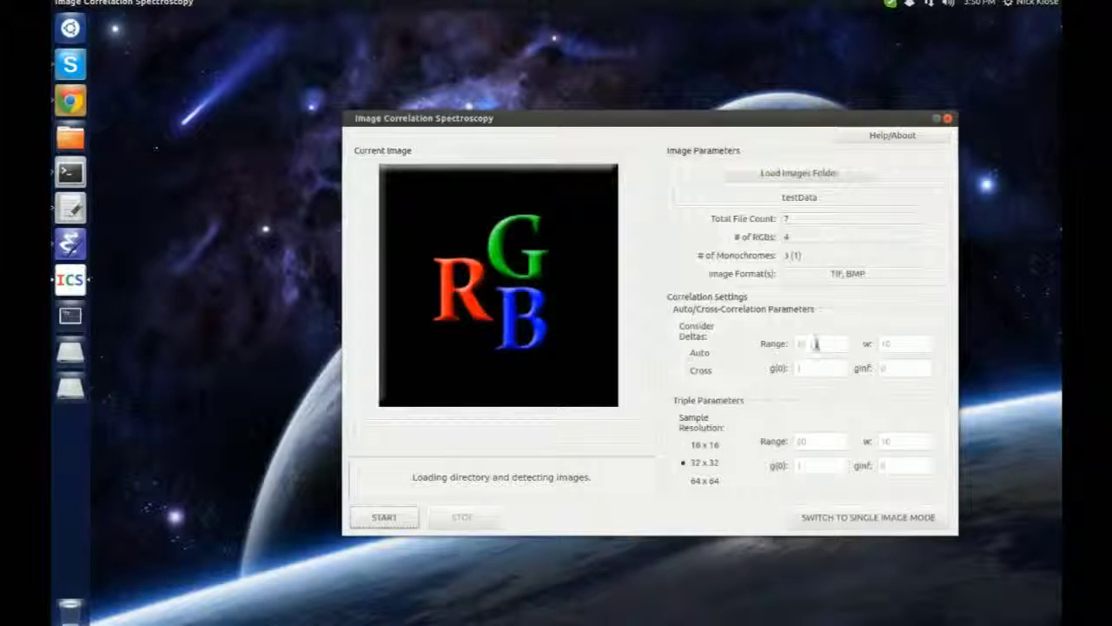
Set the auto/cross-correlation Range to 20 and run the batch, saving 5 correlations to testData_output
{"action": "left_click", "coordinate": [817, 345]}
{"action": "type", "text": "20"}
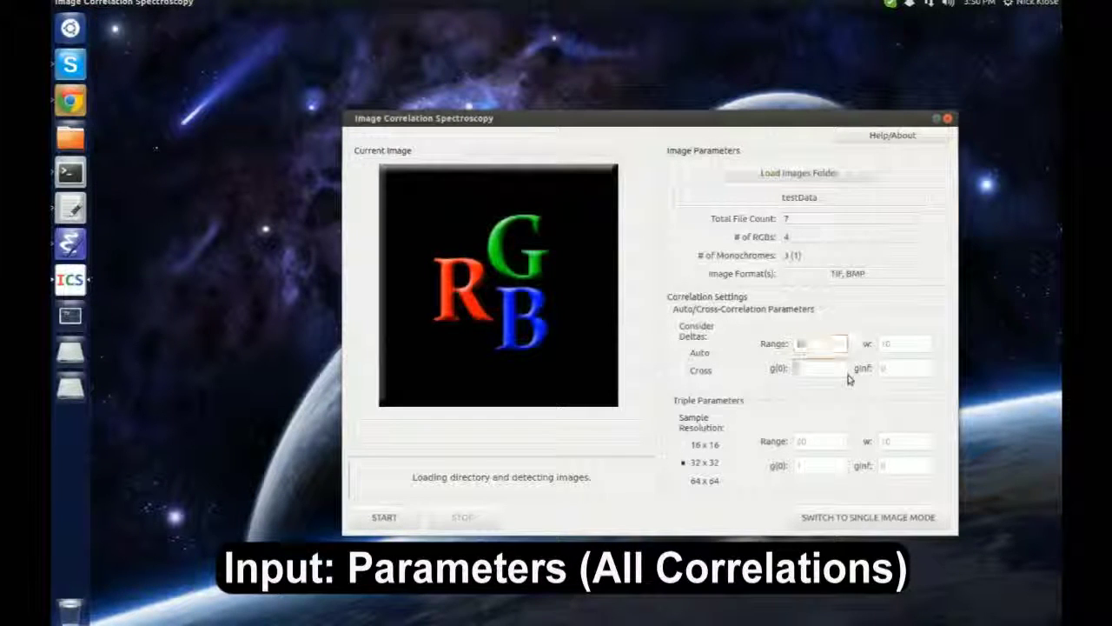
{"action": "key", "text": "Return"}
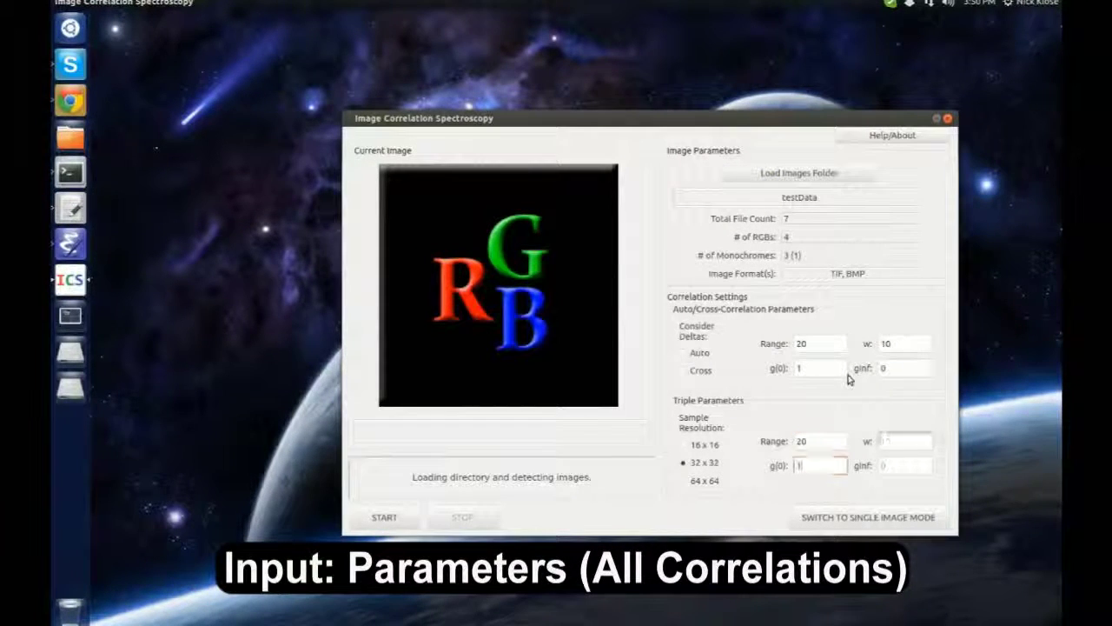
{"action": "left_click", "coordinate": [404, 522]}
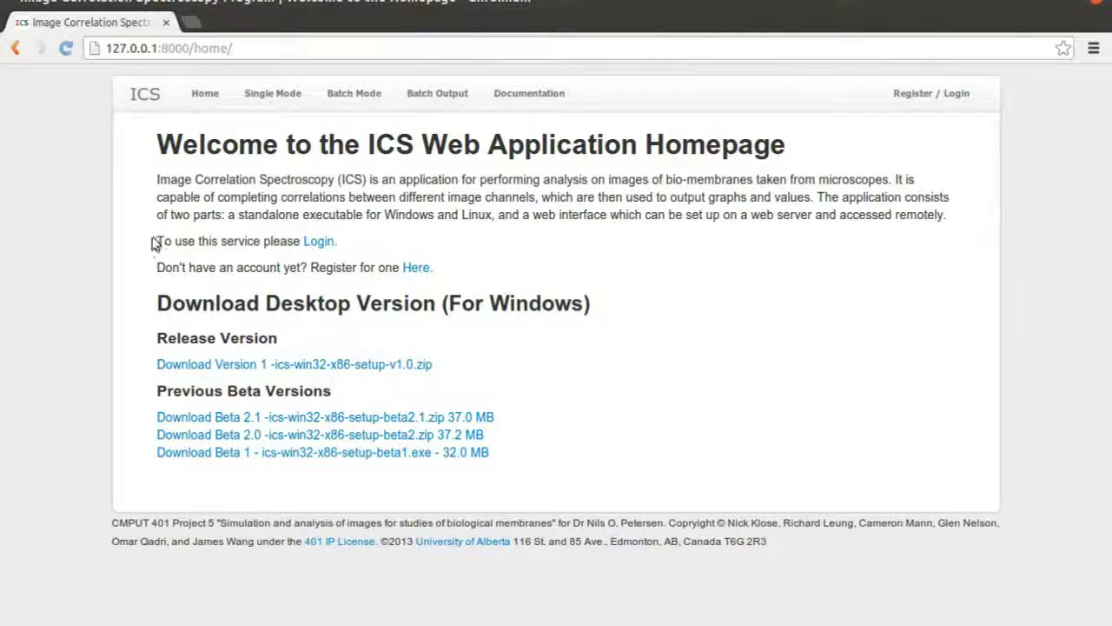
Go from the homepage's login note to the sign-up page for a new account
{"action": "left_click_drag", "start_coordinate": [153, 244], "coordinate": [287, 242]}
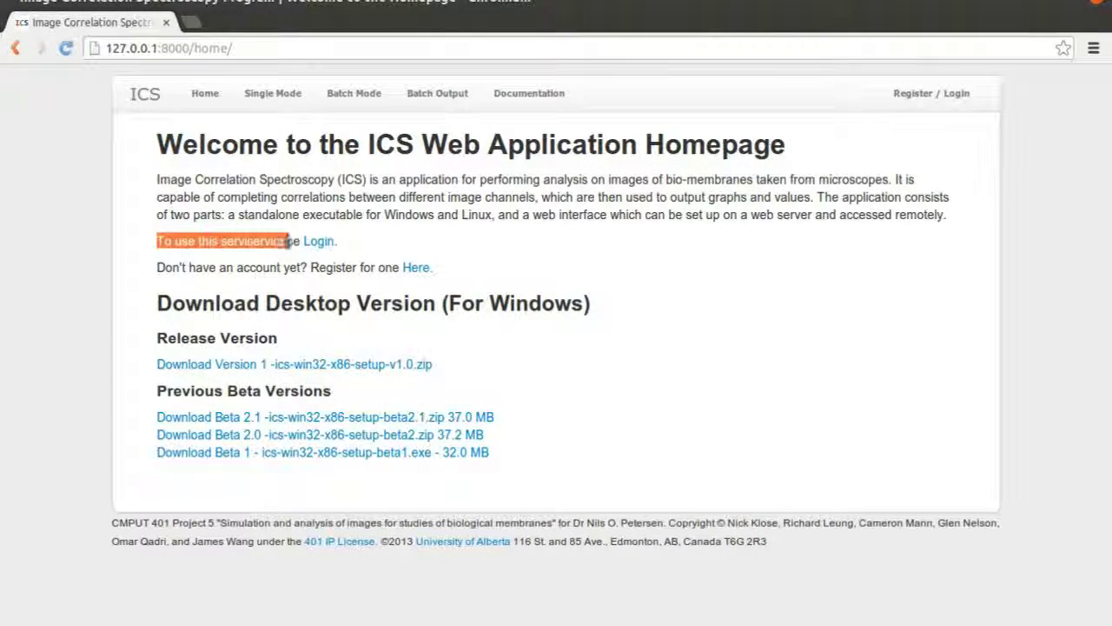
{"action": "left_click", "coordinate": [246, 264]}
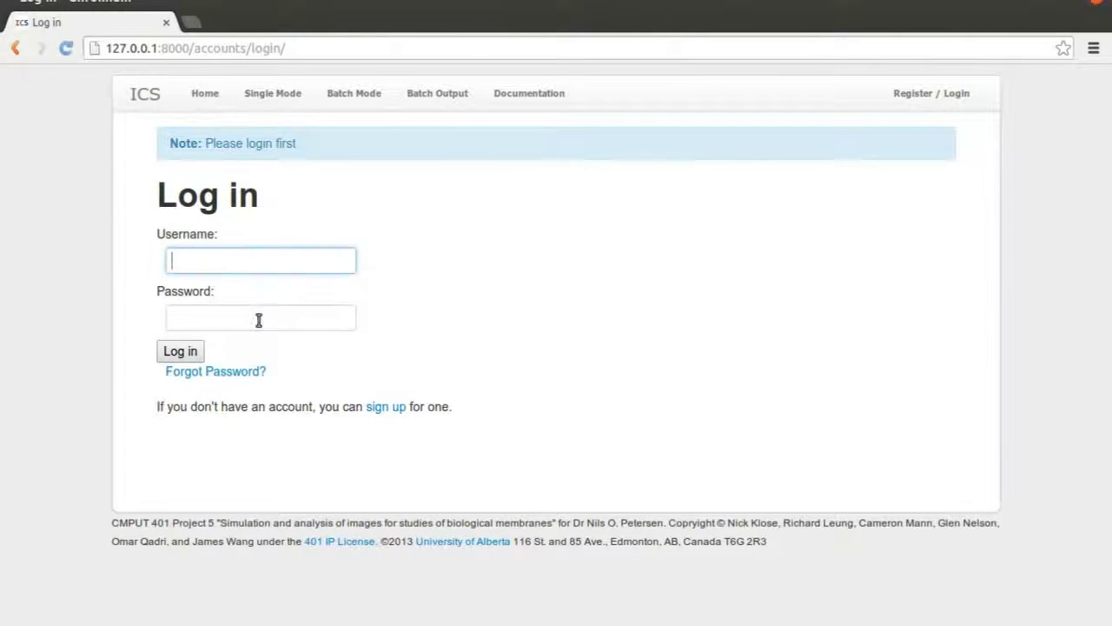
{"action": "left_click", "coordinate": [258, 318]}
{"action": "left_click", "coordinate": [380, 407]}
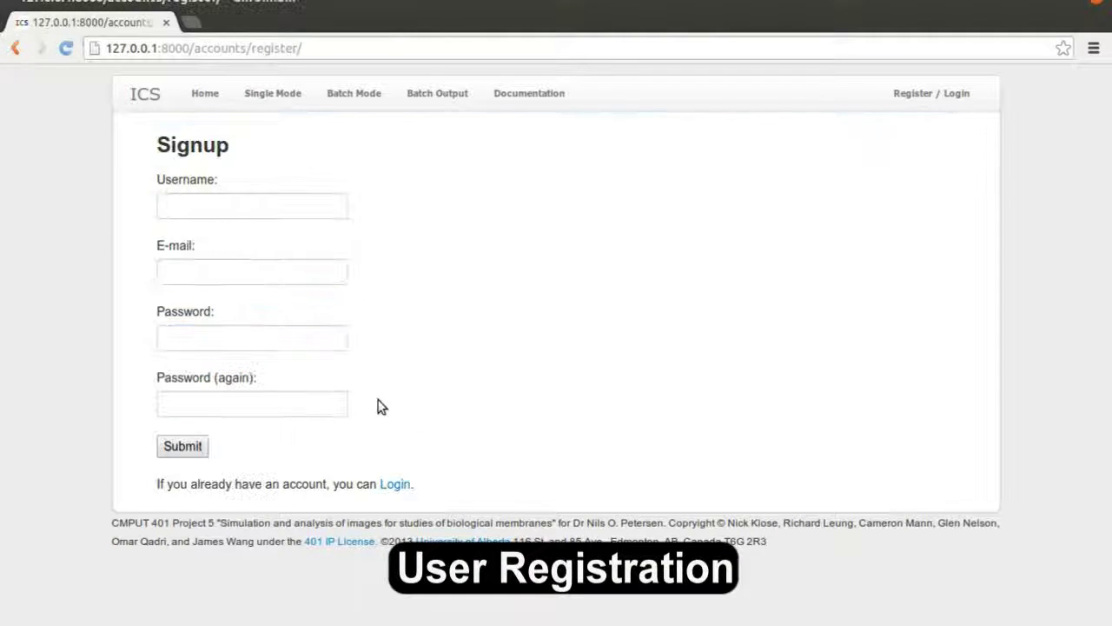
Register a new account with a username, e-mail address and matching passwords
{"action": "left_click", "coordinate": [233, 216]}
{"action": "type", "text": "jshepard"}
{"action": "key", "text": "Tab"}
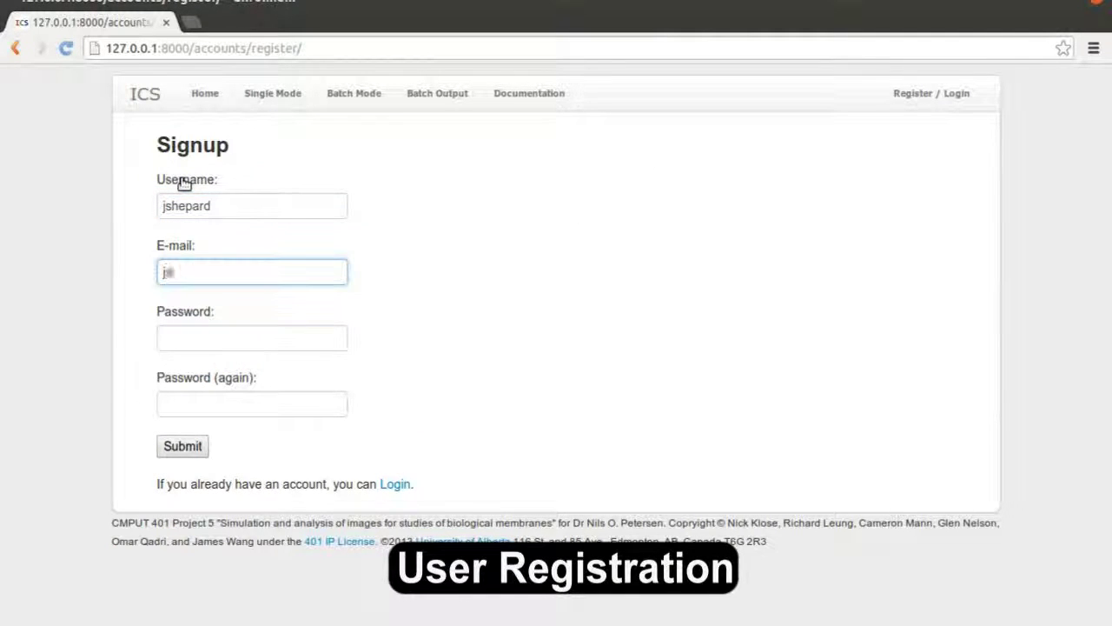
{"action": "key", "text": "Tab"}
{"action": "type", "text": "******"}
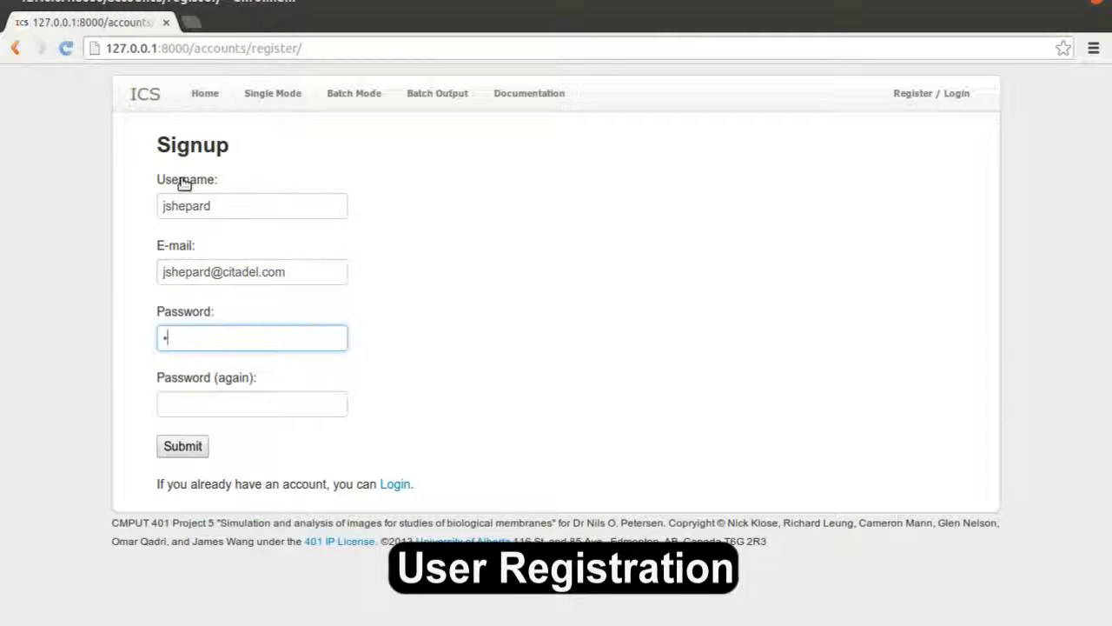
{"action": "key", "text": "Tab"}
{"action": "type", "text": "******"}
{"action": "key", "text": "Return"}
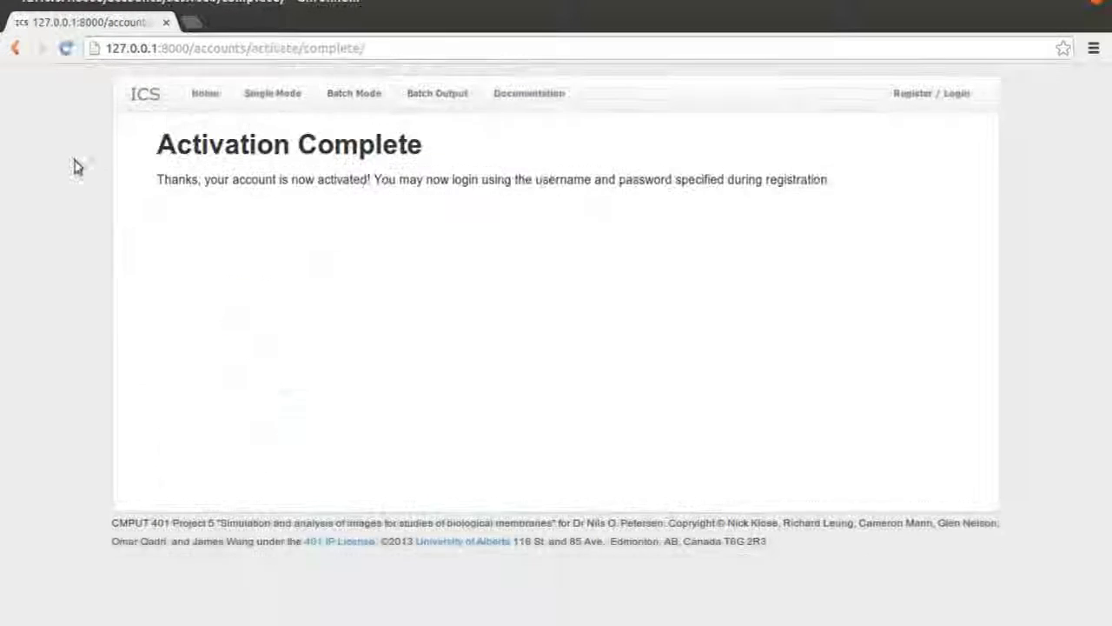
After the activation message, enter the new account's username and password on the login form
{"action": "left_click_drag", "start_coordinate": [168, 183], "coordinate": [854, 191]}
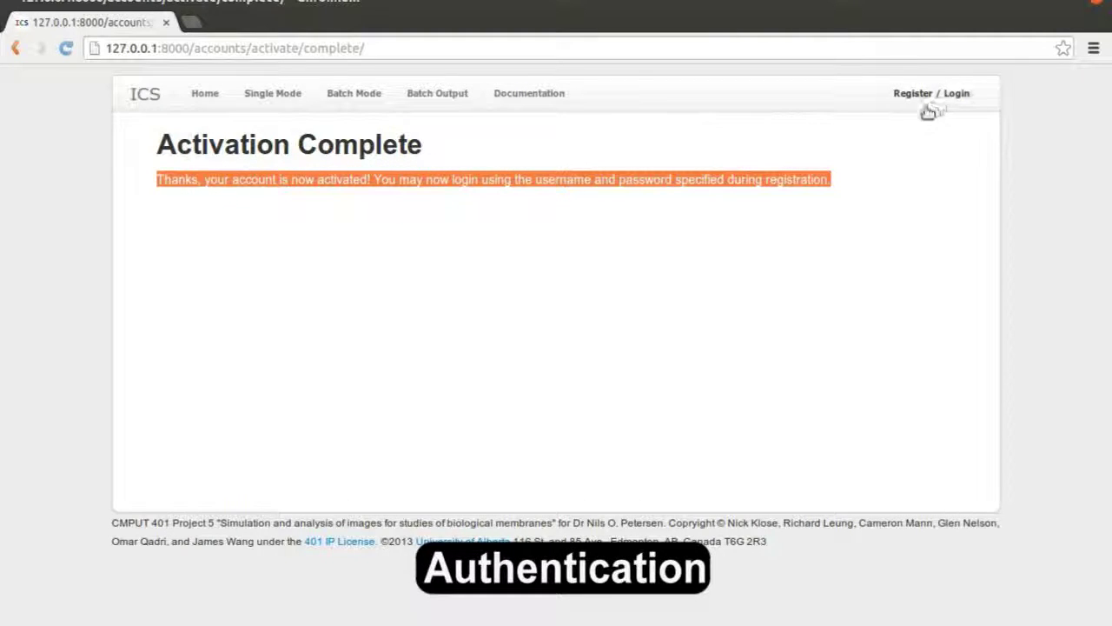
{"action": "left_click", "coordinate": [898, 111]}
{"action": "left_click", "coordinate": [238, 252]}
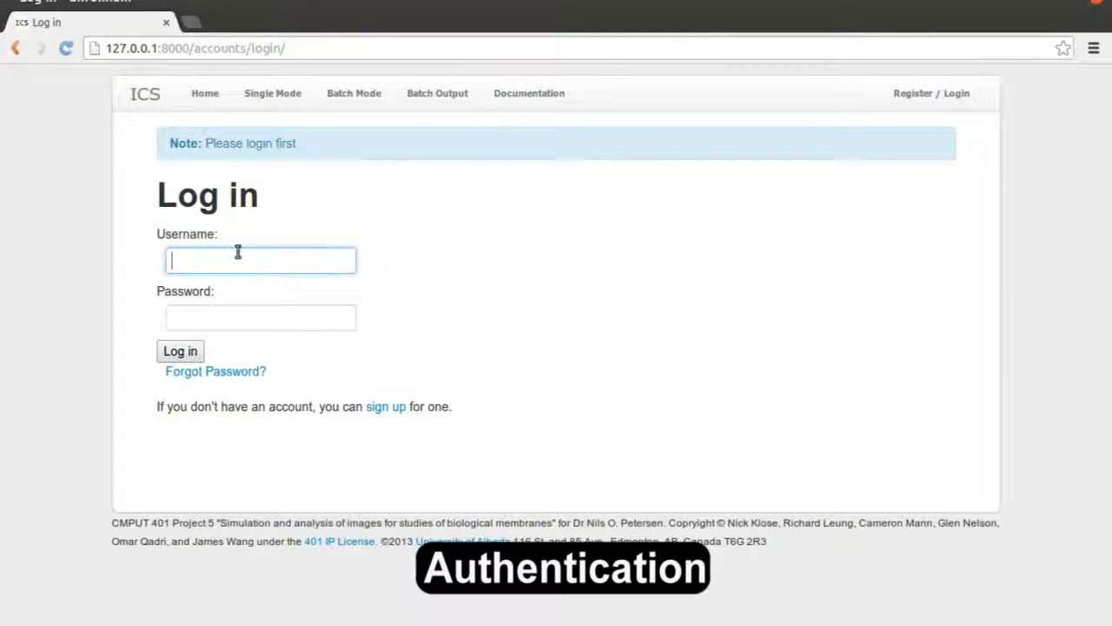
{"action": "type", "text": "jsh"}
{"action": "key", "text": "Tab"}
{"action": "type", "text": "p"}
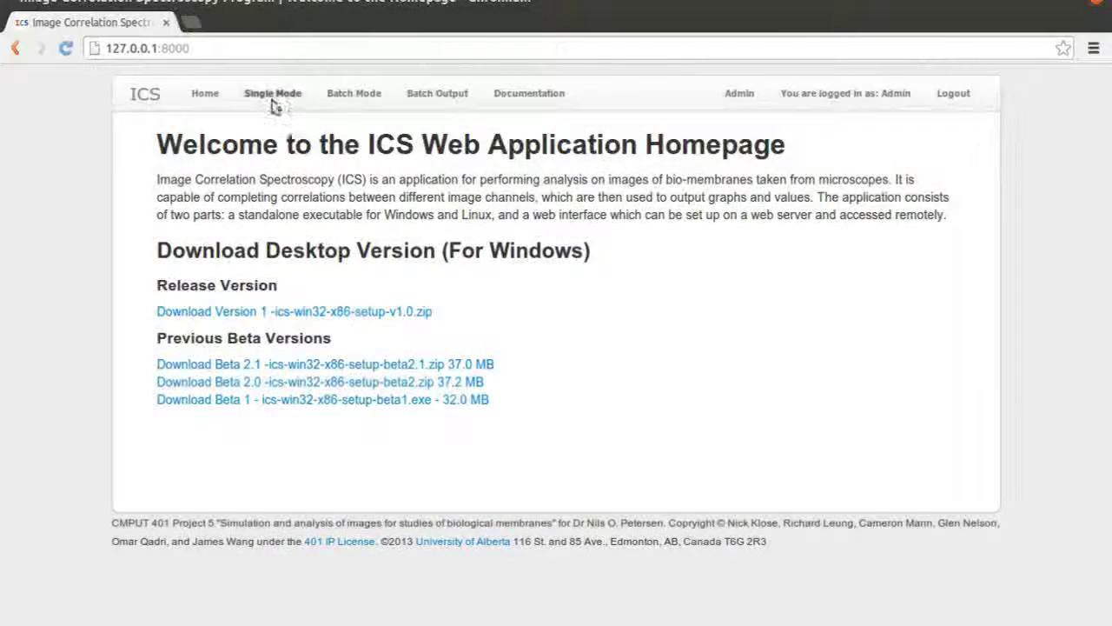
In Single Mode, compare the Single Image and Separate Images upload dialogs
{"action": "left_click", "coordinate": [249, 93]}
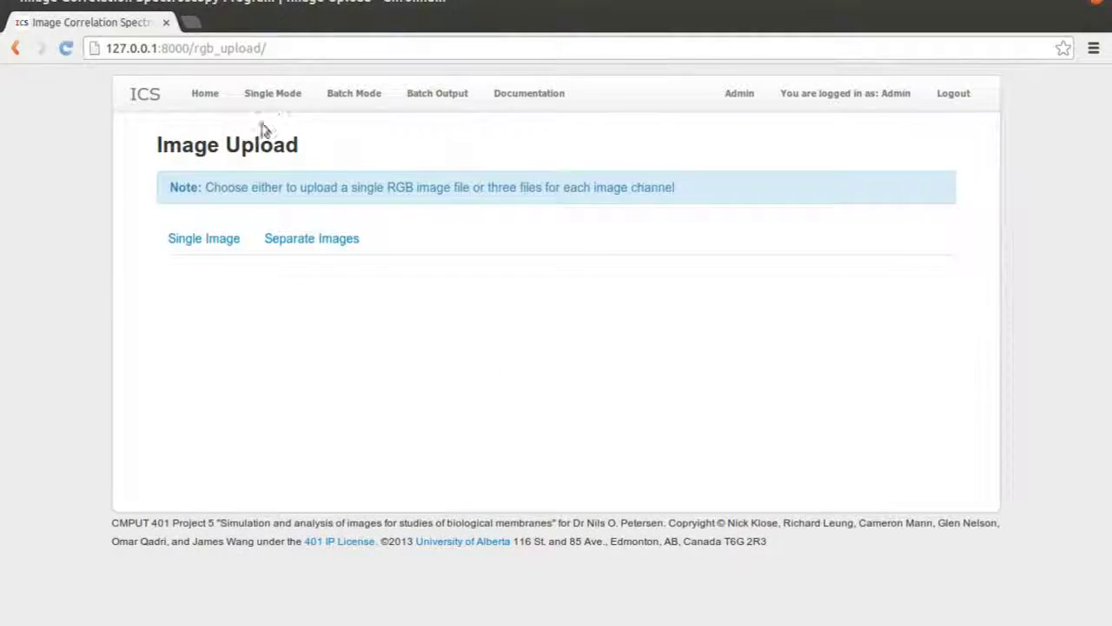
{"action": "left_click", "coordinate": [224, 238]}
{"action": "left_click", "coordinate": [224, 337]}
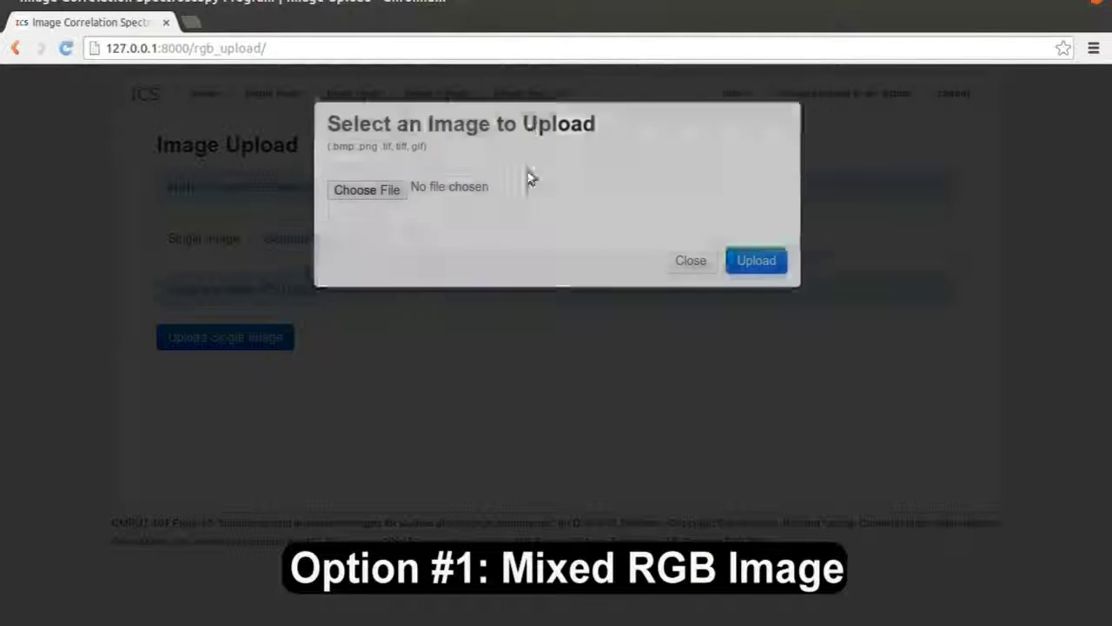
{"action": "left_click", "coordinate": [672, 284]}
{"action": "left_click", "coordinate": [313, 247]}
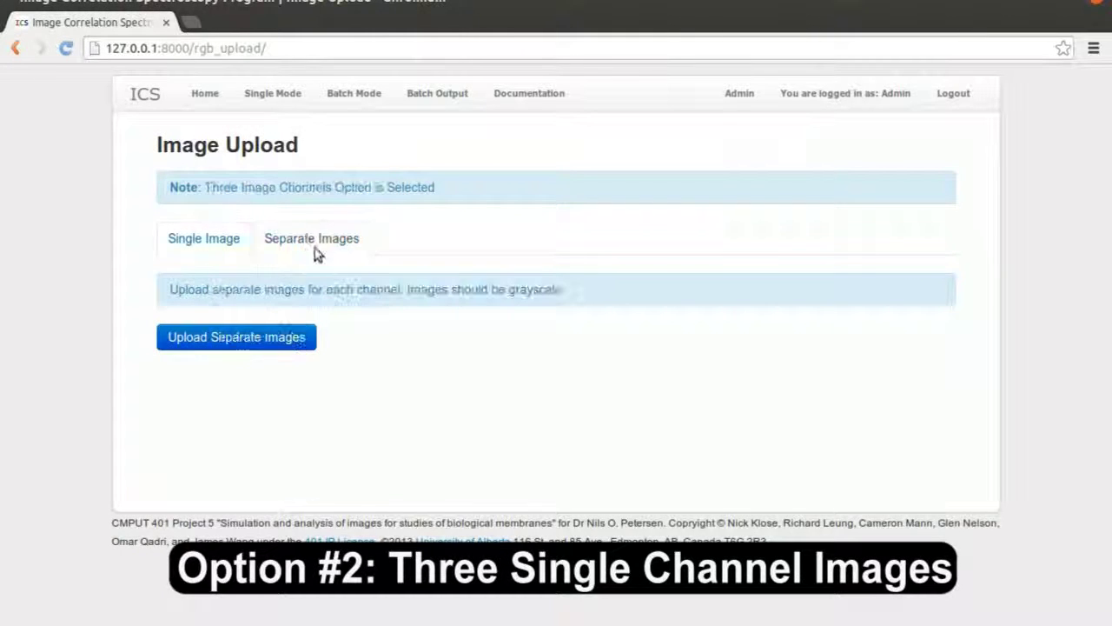
{"action": "left_click", "coordinate": [283, 336]}
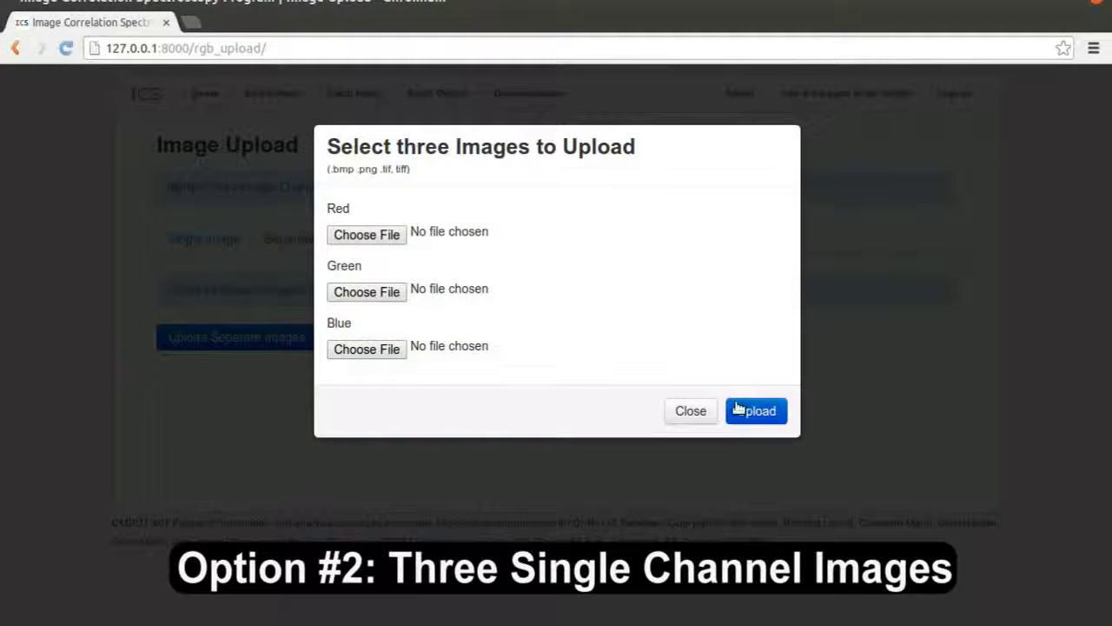
{"action": "left_click", "coordinate": [693, 410]}
{"action": "left_click", "coordinate": [202, 244]}
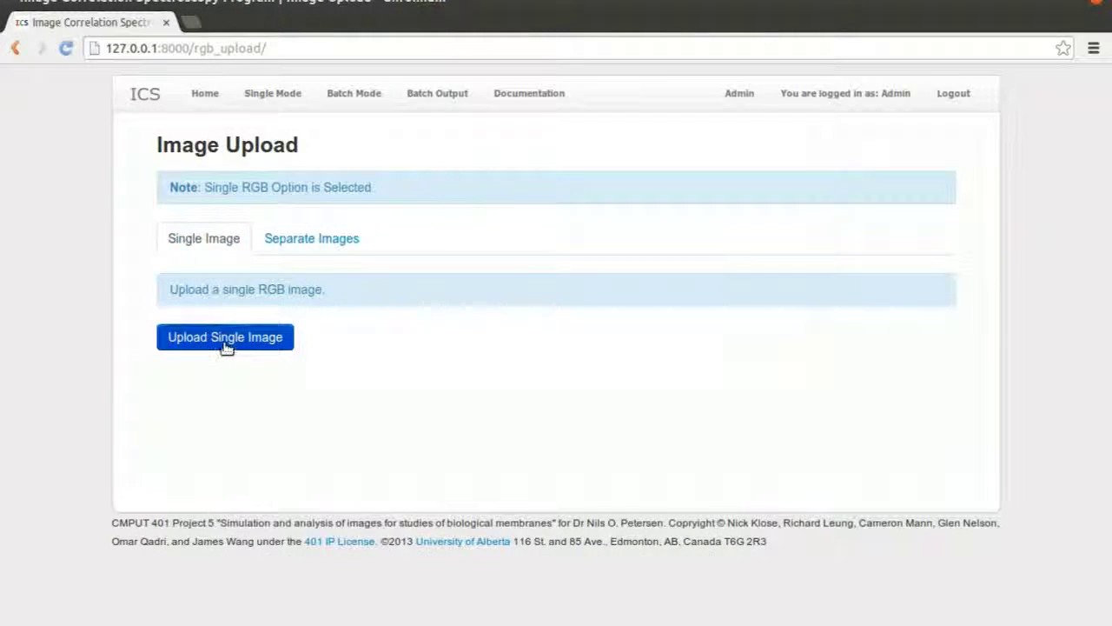
Upload rgb_001.bmp as a single RGB image, loading its red, green and blue channels
{"action": "left_click", "coordinate": [225, 339]}
{"action": "left_click", "coordinate": [391, 215]}
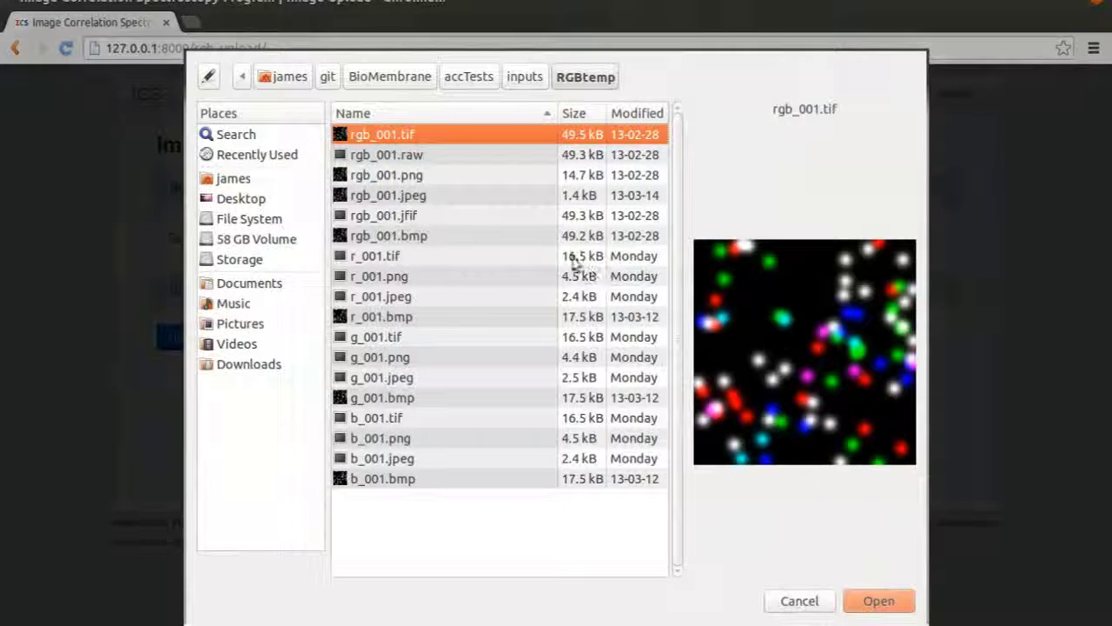
{"action": "left_click", "coordinate": [413, 253]}
{"action": "left_click", "coordinate": [414, 238]}
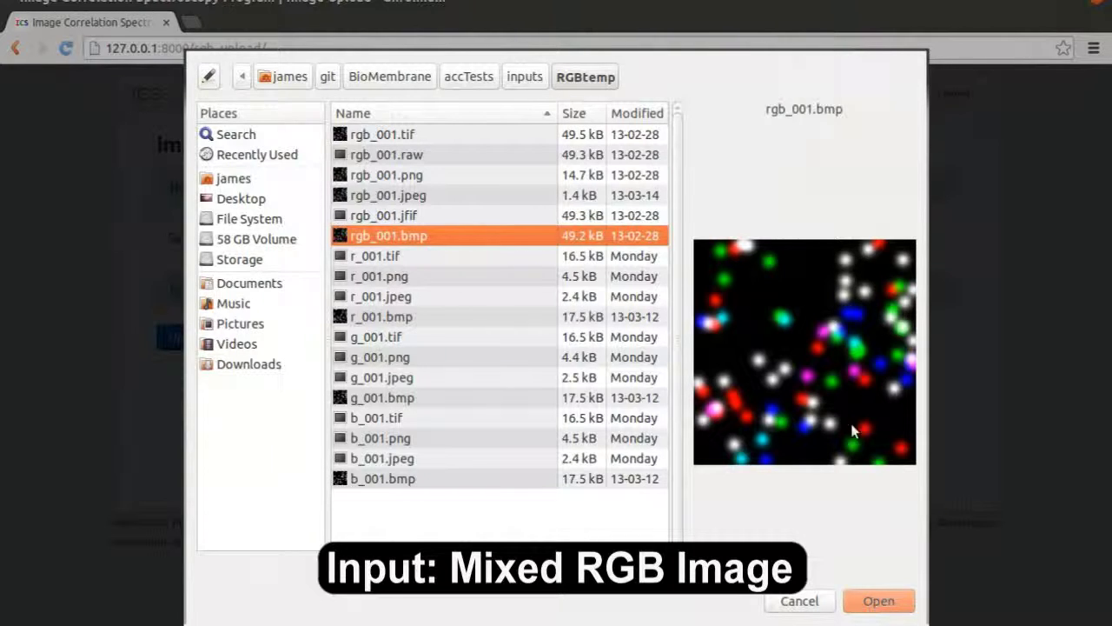
{"action": "left_click", "coordinate": [893, 598]}
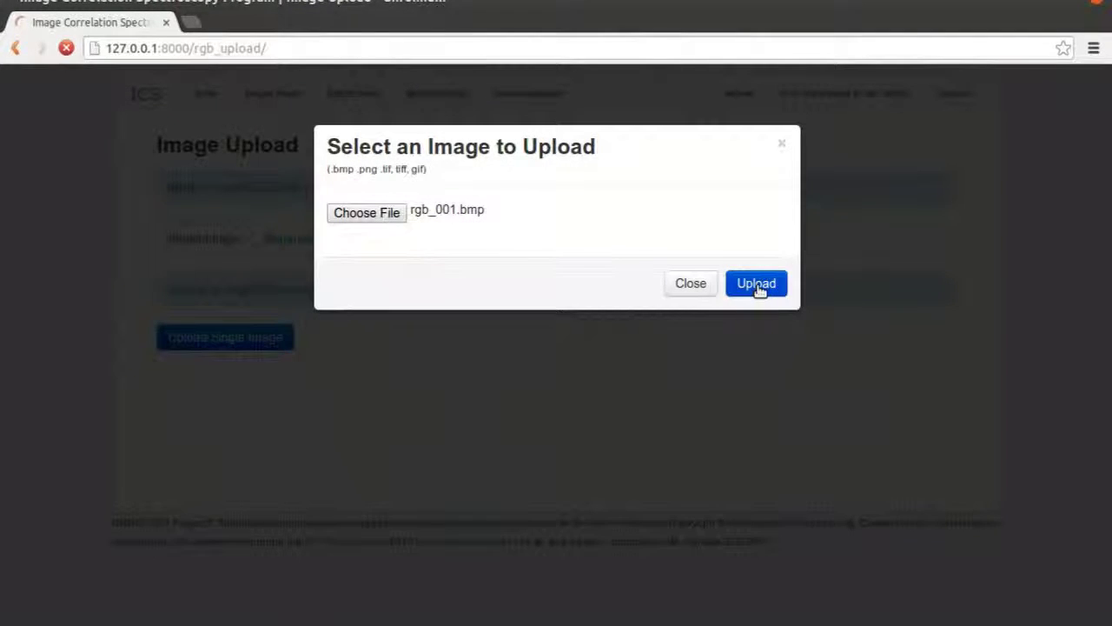
{"action": "scroll", "coordinate": [757, 288], "scroll_direction": "down", "scroll_amount": 2}
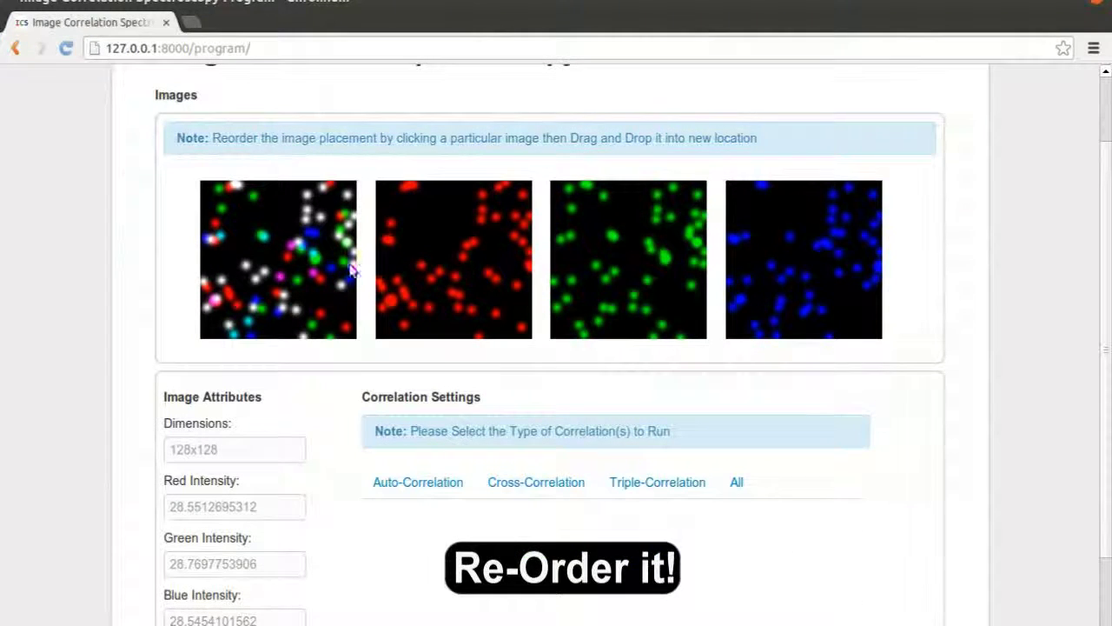
Reorder the images to red, blue, green, RGB
{"action": "left_click_drag", "start_coordinate": [304, 270], "coordinate": [822, 265]}
{"action": "left_click_drag", "start_coordinate": [608, 278], "coordinate": [464, 283]}
{"action": "scroll", "coordinate": [454, 274], "scroll_direction": "down", "scroll_amount": 2}
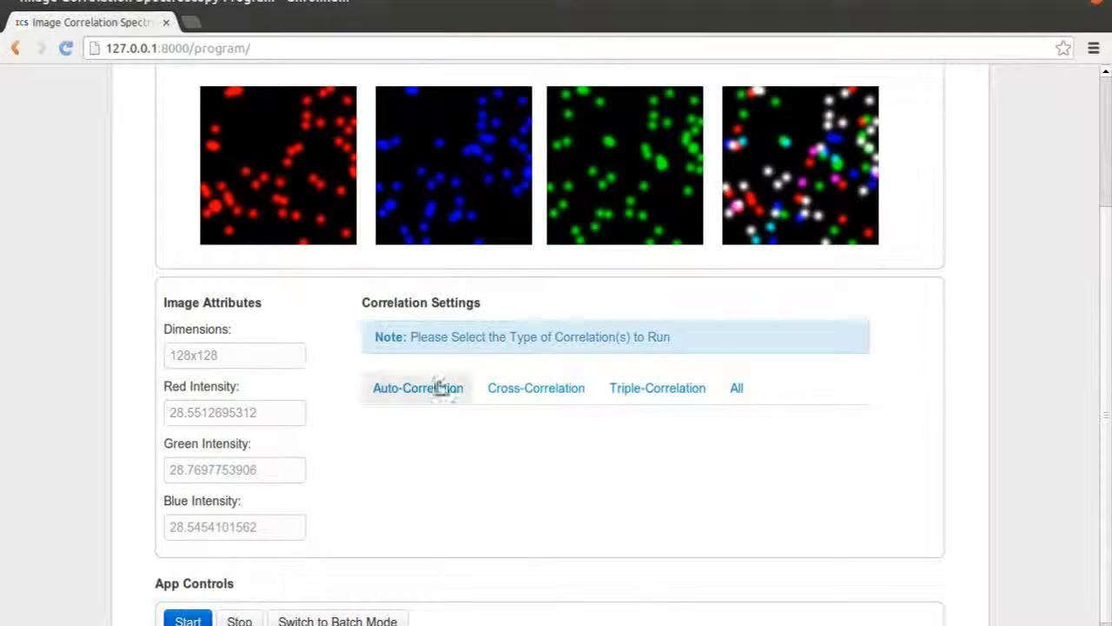
{"action": "scroll", "coordinate": [442, 390], "scroll_direction": "down", "scroll_amount": 1}
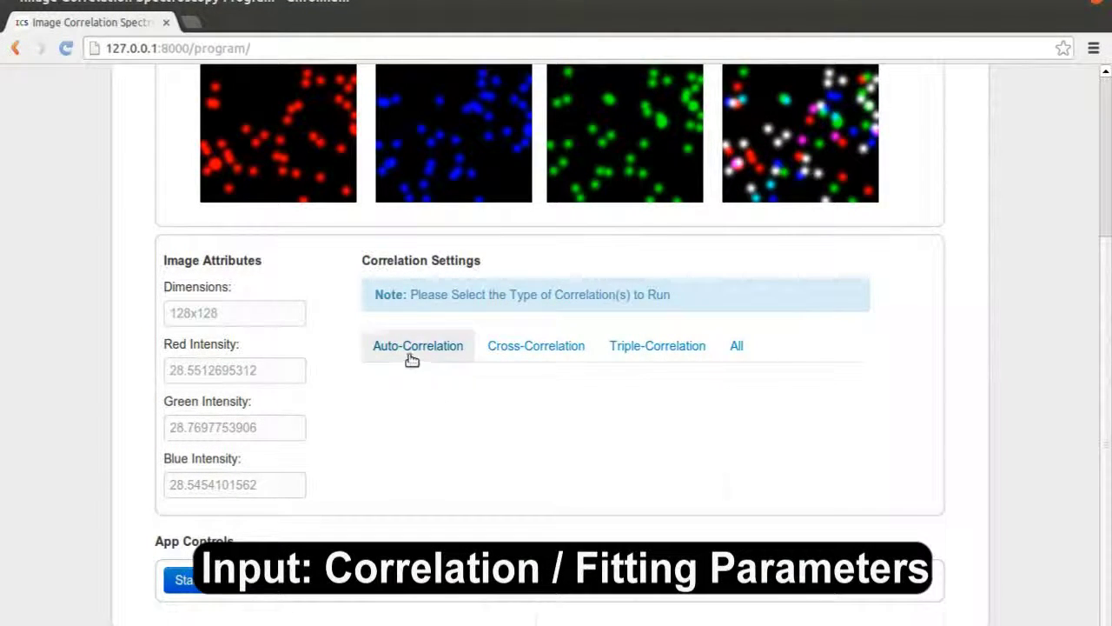
Choose All correlation types with Consider Deltas enabled and start the run
{"action": "left_click", "coordinate": [411, 351]}
{"action": "scroll", "coordinate": [517, 350], "scroll_direction": "down", "scroll_amount": 2}
{"action": "left_click", "coordinate": [548, 163]}
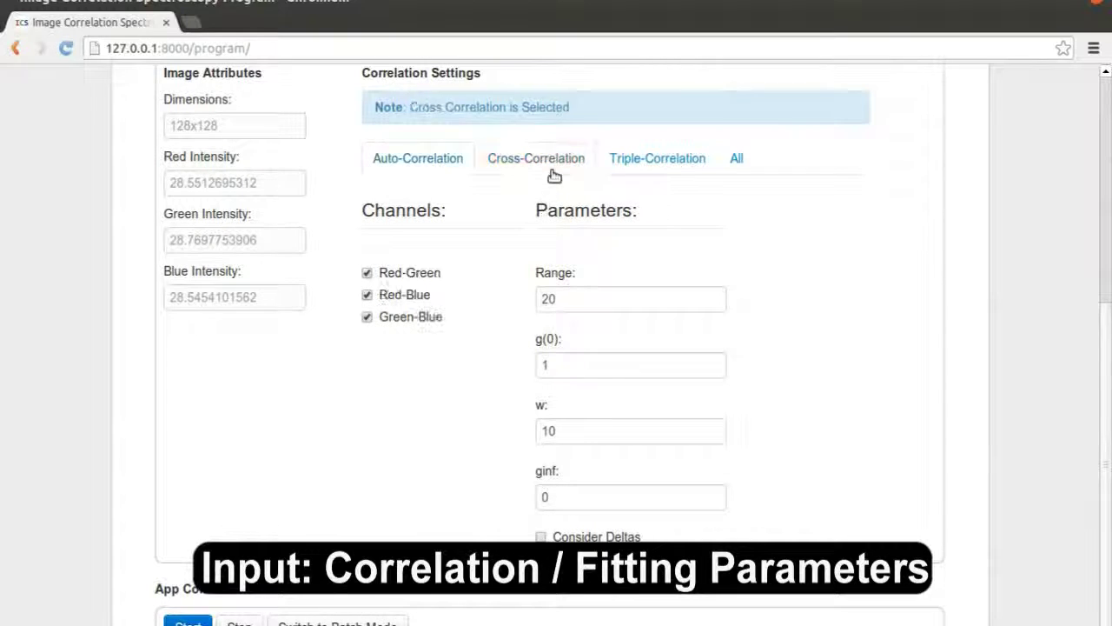
{"action": "left_click", "coordinate": [658, 159]}
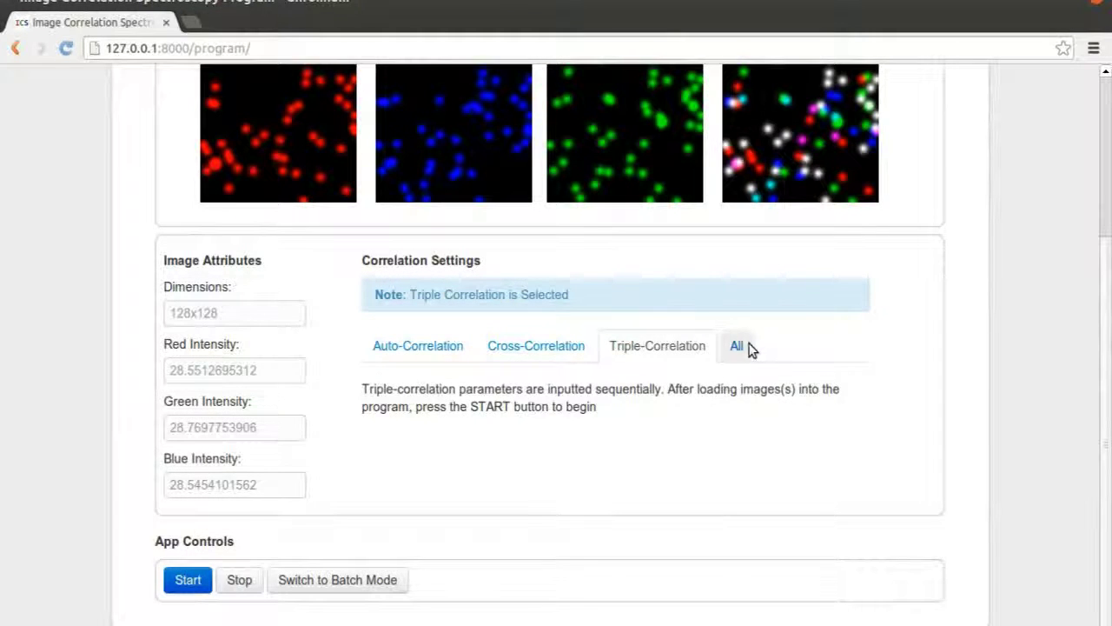
{"action": "left_click", "coordinate": [749, 347]}
{"action": "scroll", "coordinate": [695, 408], "scroll_direction": "down", "scroll_amount": 3}
{"action": "left_click", "coordinate": [598, 492]}
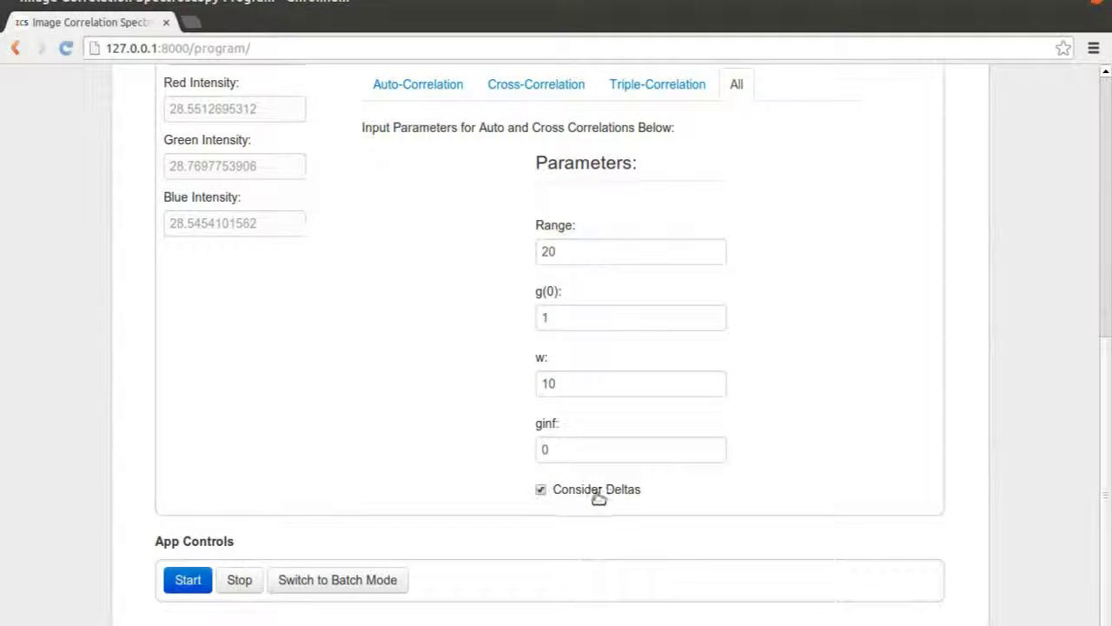
{"action": "left_click", "coordinate": [184, 581]}
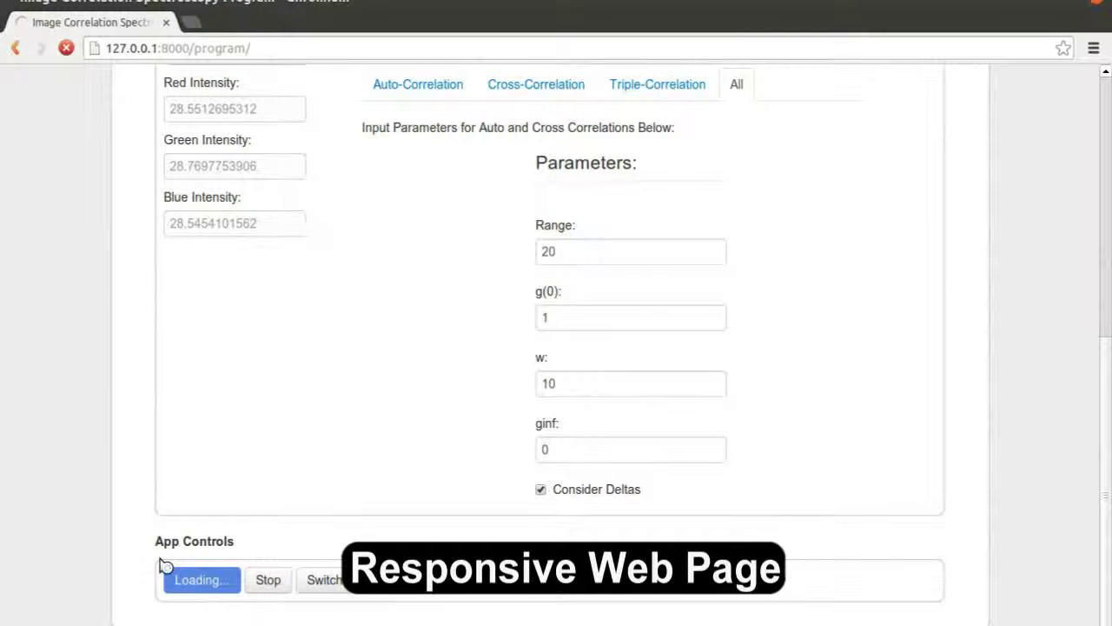
{"action": "key", "text": "ctrl+super+Left"}
Narrow the browser window to preview the mobile layout, then restore it to full screen
{"action": "scroll", "coordinate": [236, 464], "scroll_direction": "up", "scroll_amount": 5}
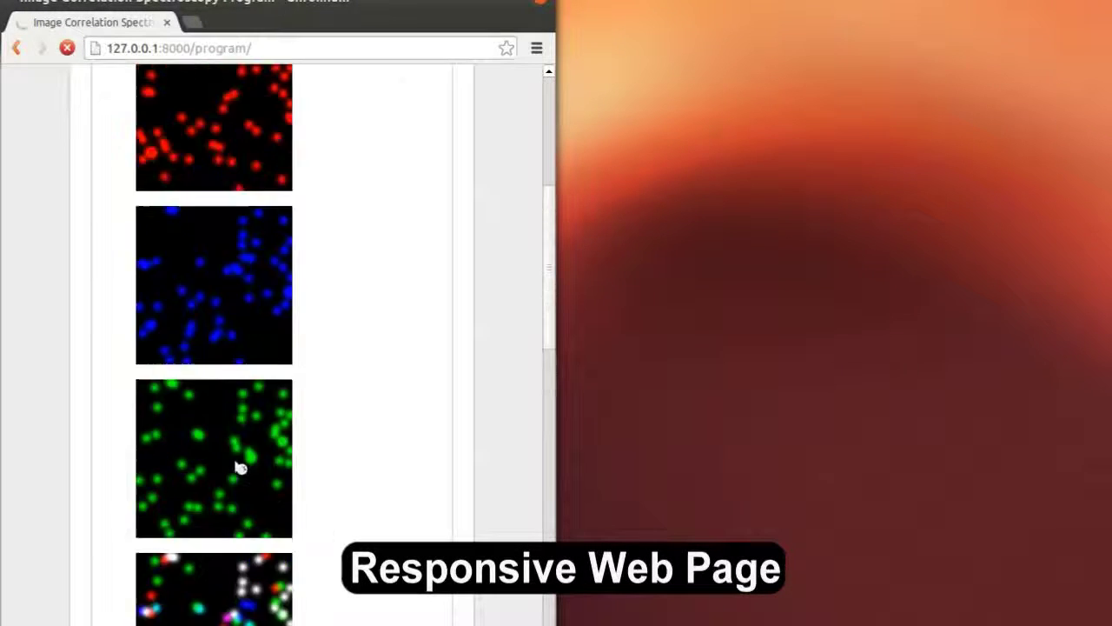
{"action": "scroll", "coordinate": [333, 187], "scroll_direction": "down", "scroll_amount": 3}
{"action": "scroll", "coordinate": [334, 191], "scroll_direction": "down", "scroll_amount": 10}
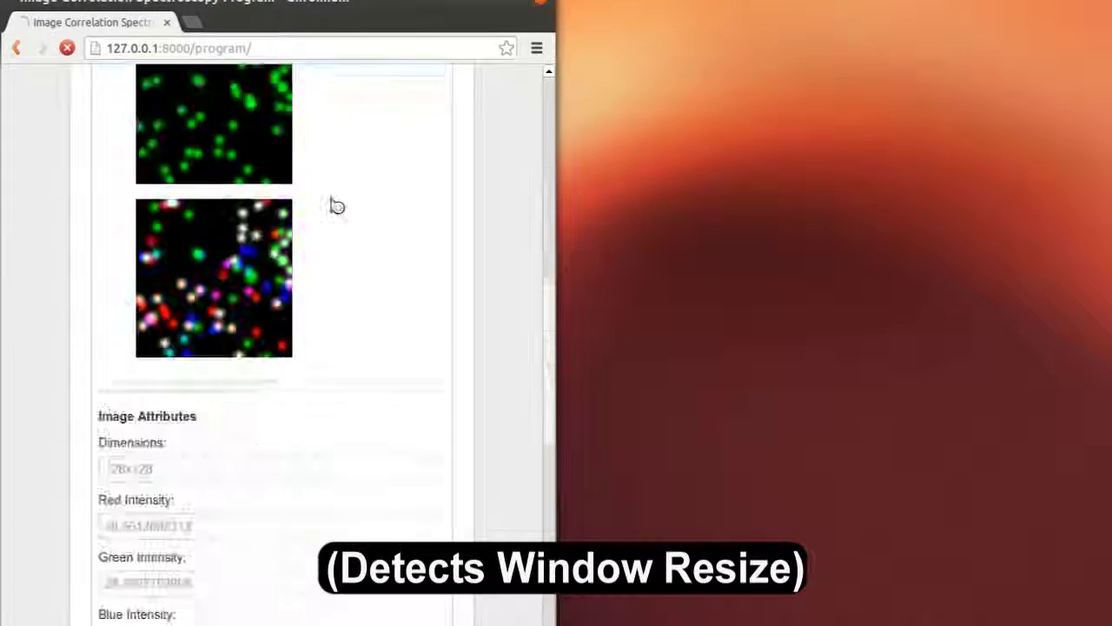
{"action": "scroll", "coordinate": [341, 203], "scroll_direction": "up", "scroll_amount": 2}
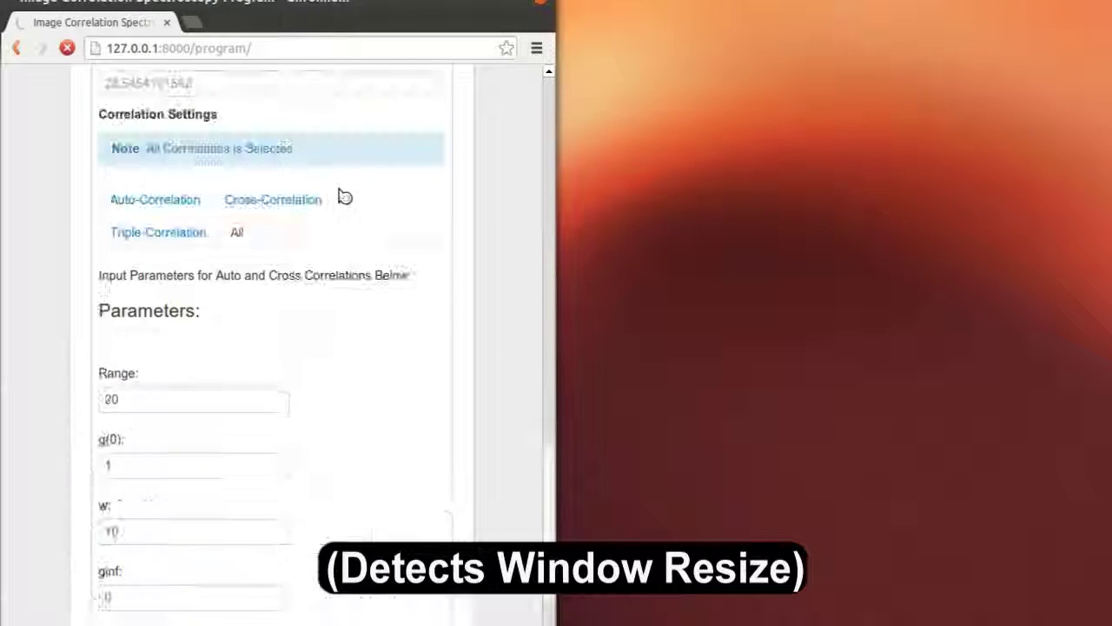
{"action": "left_click_drag", "start_coordinate": [354, 15], "coordinate": [830, 155]}
{"action": "scroll", "coordinate": [774, 348], "scroll_direction": "down", "scroll_amount": 6}
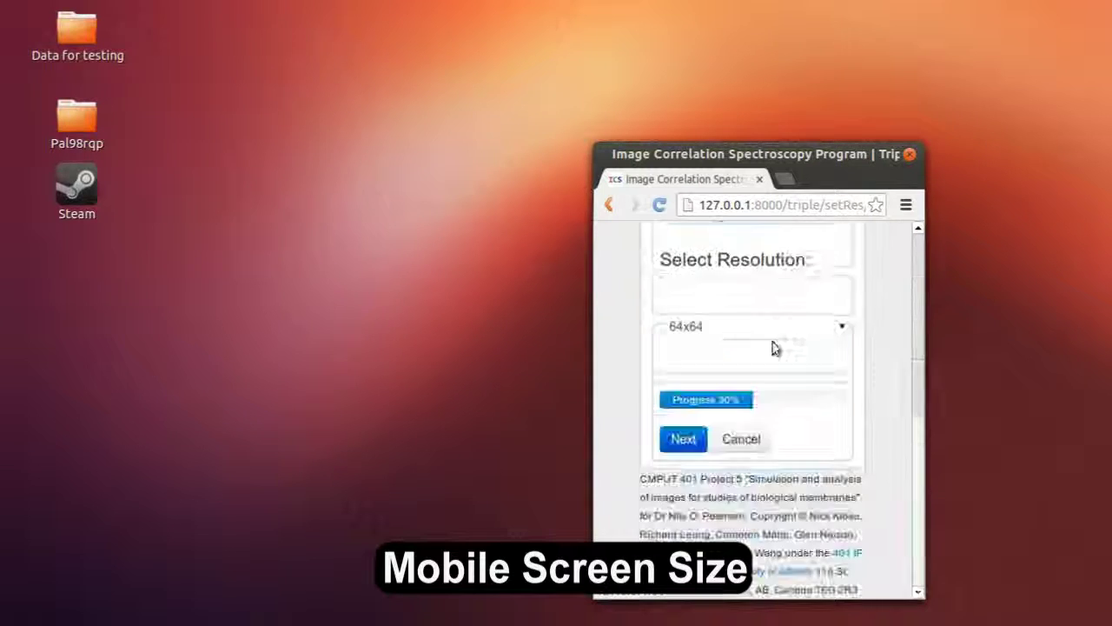
{"action": "scroll", "coordinate": [774, 348], "scroll_direction": "up", "scroll_amount": 6}
{"action": "scroll", "coordinate": [779, 334], "scroll_direction": "down", "scroll_amount": 1}
{"action": "scroll", "coordinate": [812, 348], "scroll_direction": "up", "scroll_amount": 1}
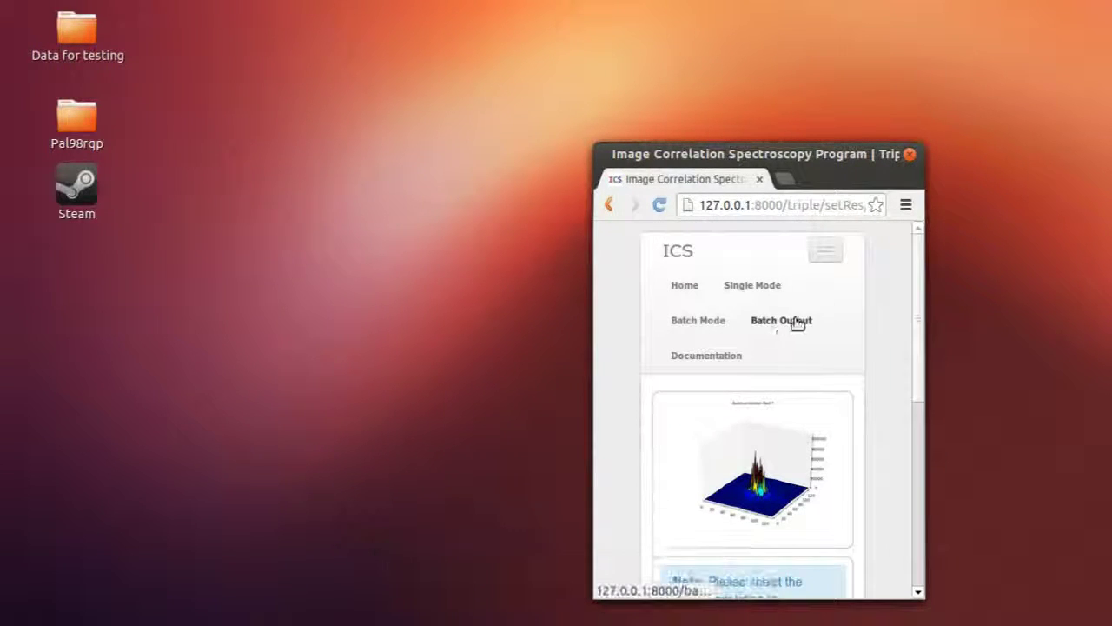
{"action": "double_click", "coordinate": [832, 173]}
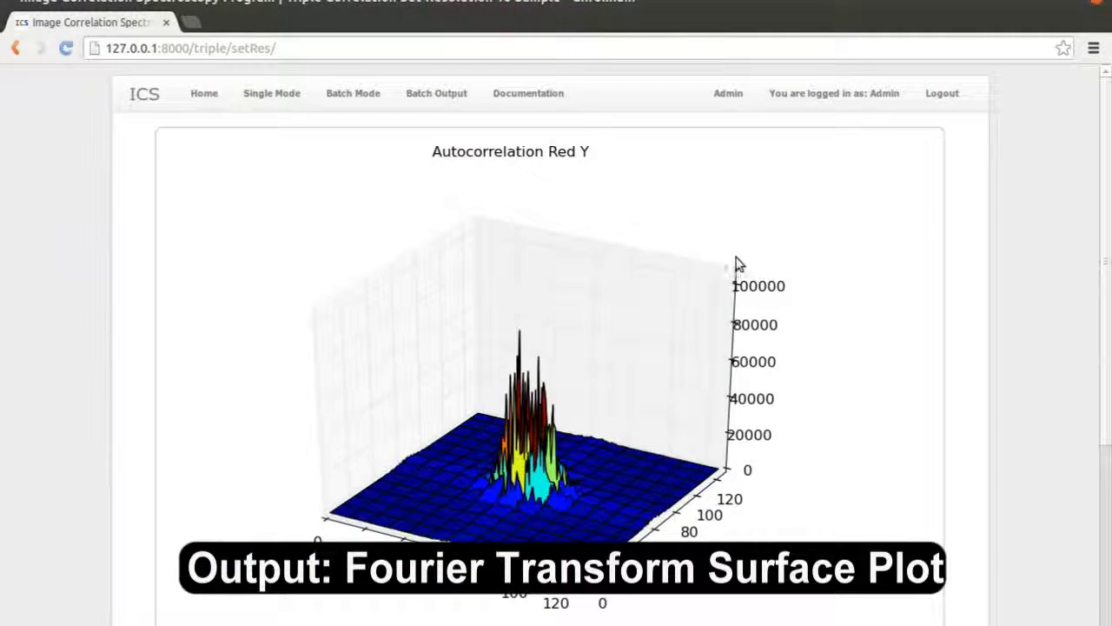
Sample the triple correlation at 32x32 and accept Range 20, g(0) 1, w 10, ginf 0
{"action": "scroll", "coordinate": [747, 287], "scroll_direction": "down", "scroll_amount": 3}
{"action": "scroll", "coordinate": [753, 306], "scroll_direction": "down", "scroll_amount": 1}
{"action": "left_click", "coordinate": [287, 538]}
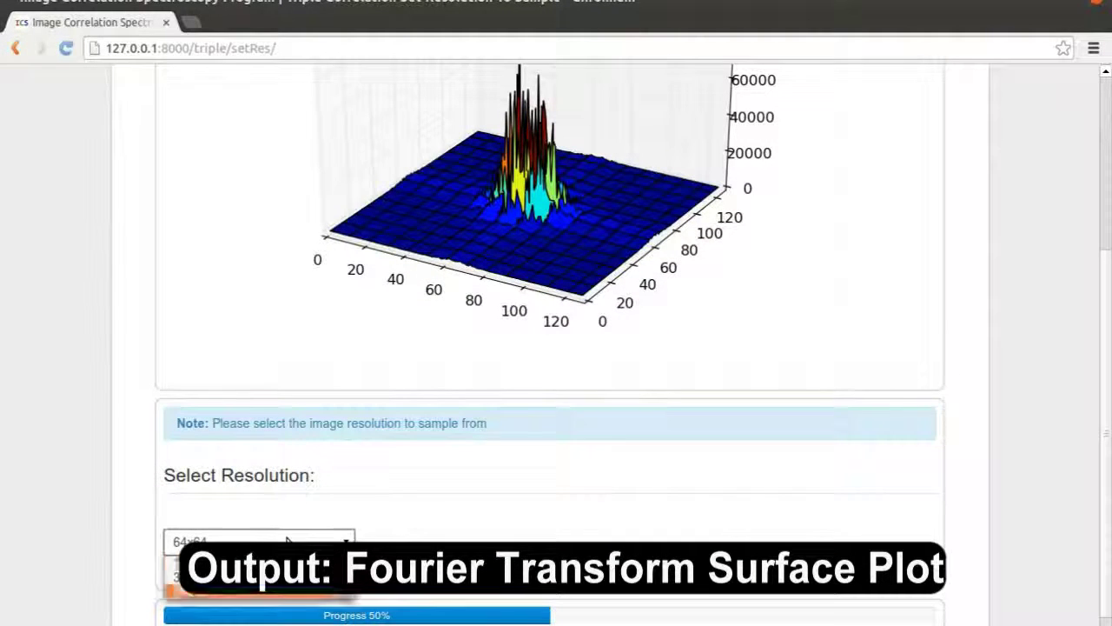
{"action": "left_click", "coordinate": [252, 578]}
{"action": "scroll", "coordinate": [522, 490], "scroll_direction": "down", "scroll_amount": 1}
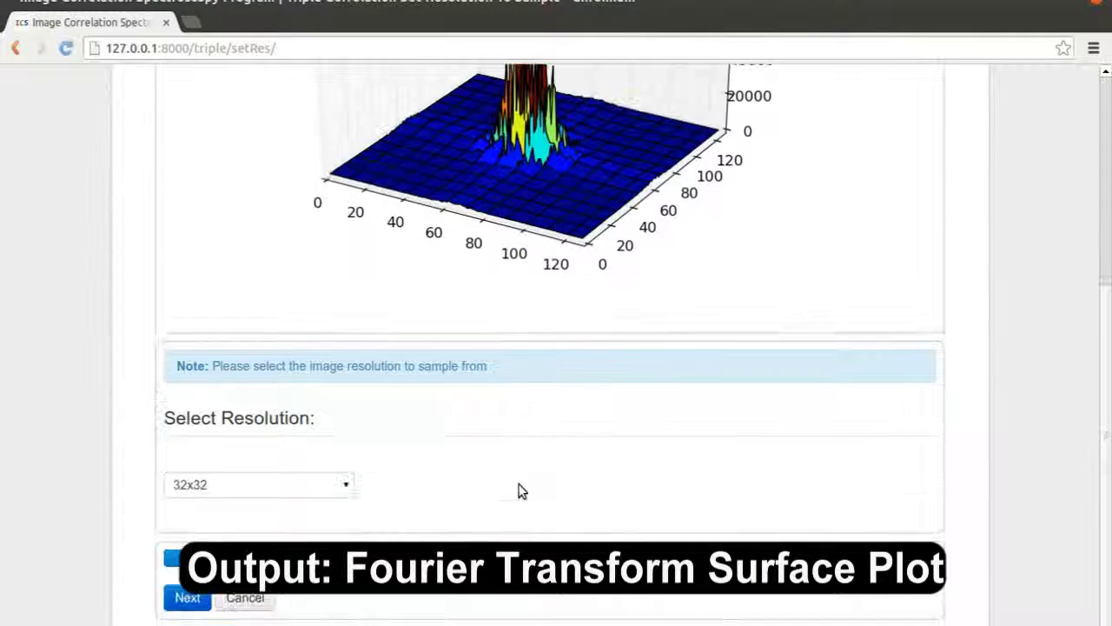
{"action": "left_click", "coordinate": [182, 597]}
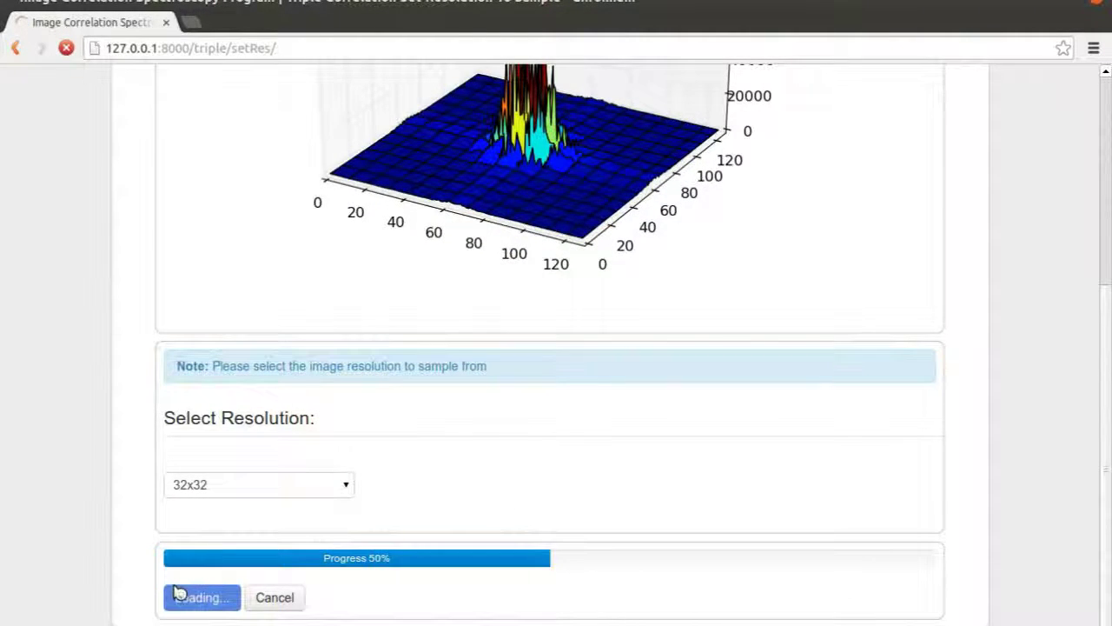
{"action": "scroll", "coordinate": [168, 556], "scroll_direction": "down", "scroll_amount": 10}
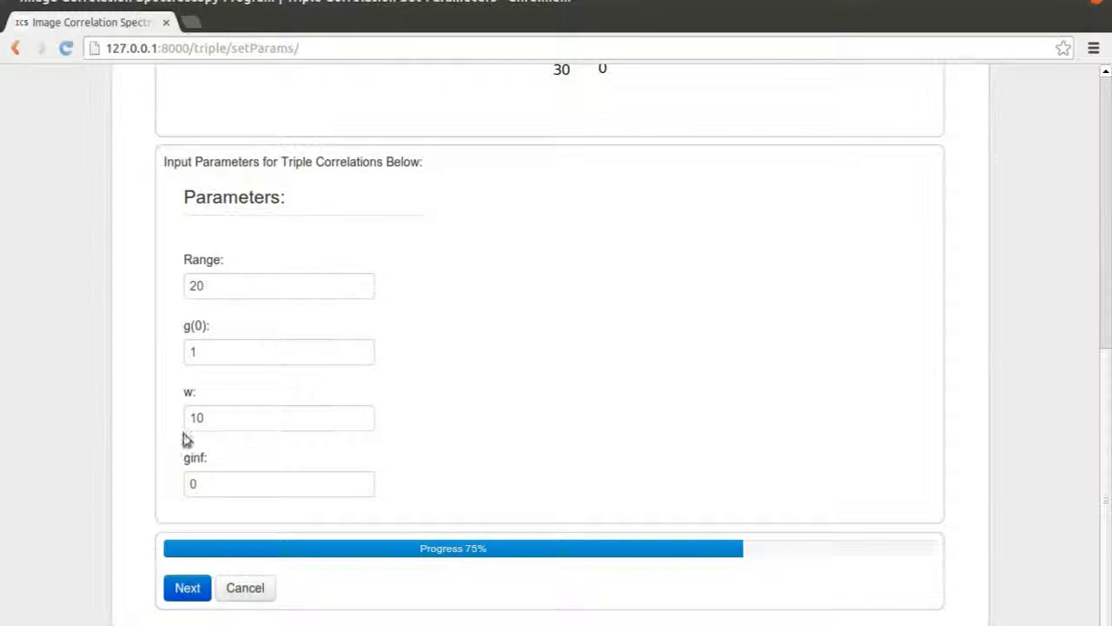
{"action": "left_click", "coordinate": [186, 591]}
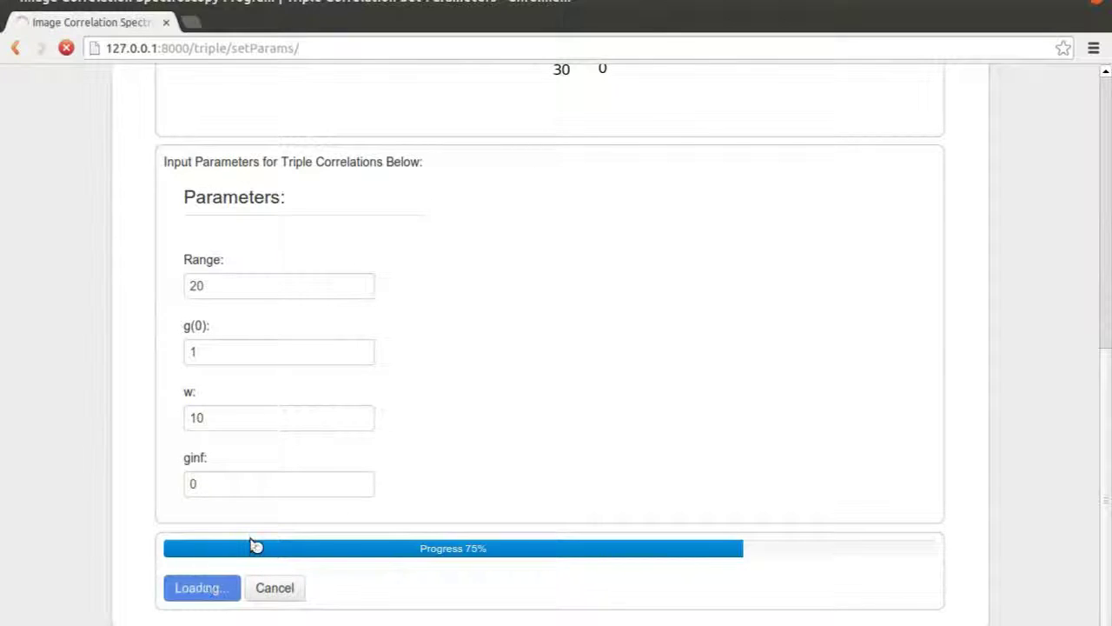
{"action": "scroll", "coordinate": [452, 261], "scroll_direction": "down", "scroll_amount": 1}
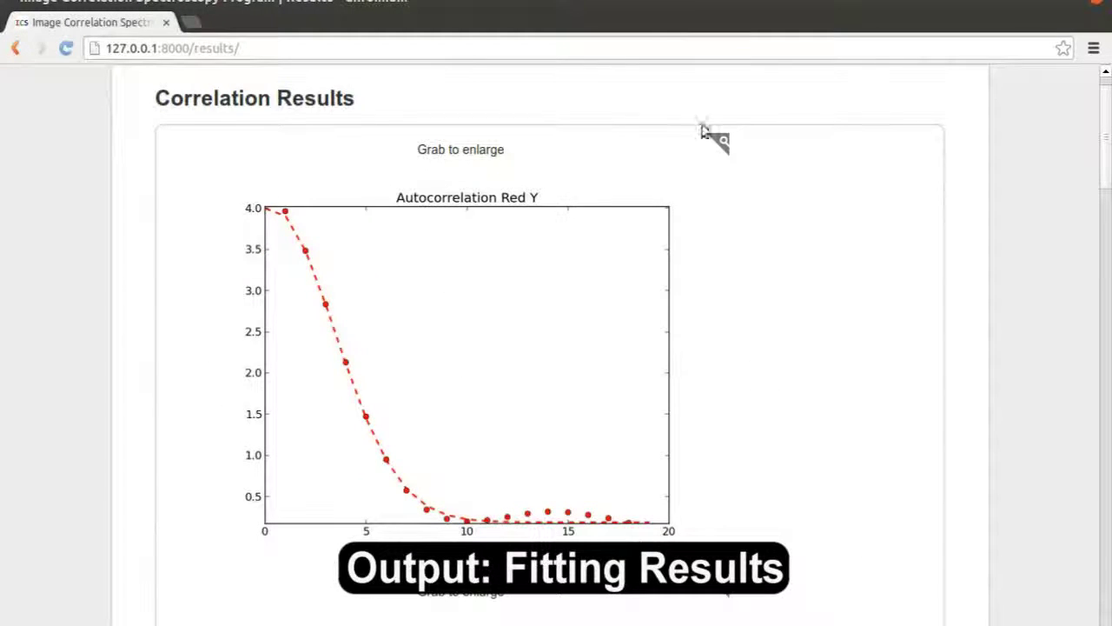
Enlarge the Autocorrelation Red Y plot and scroll through the auto, cross and triple fit plots
{"action": "left_click_drag", "start_coordinate": [447, 232], "coordinate": [574, 464]}
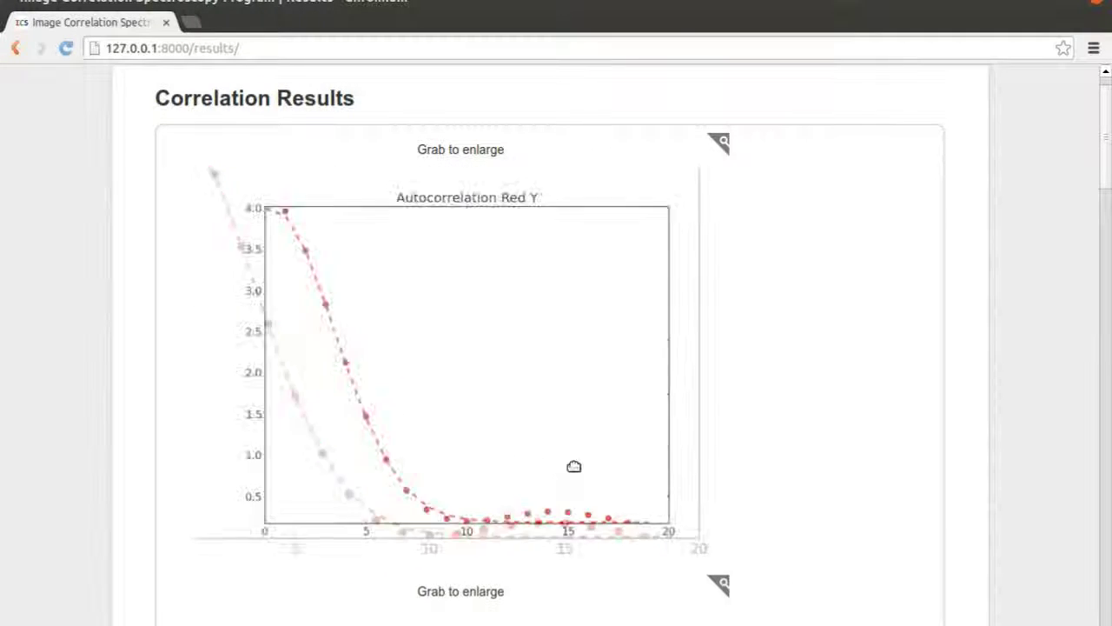
{"action": "scroll", "coordinate": [574, 464], "scroll_direction": "down", "scroll_amount": 10}
{"action": "scroll", "coordinate": [365, 241], "scroll_direction": "down", "scroll_amount": 2}
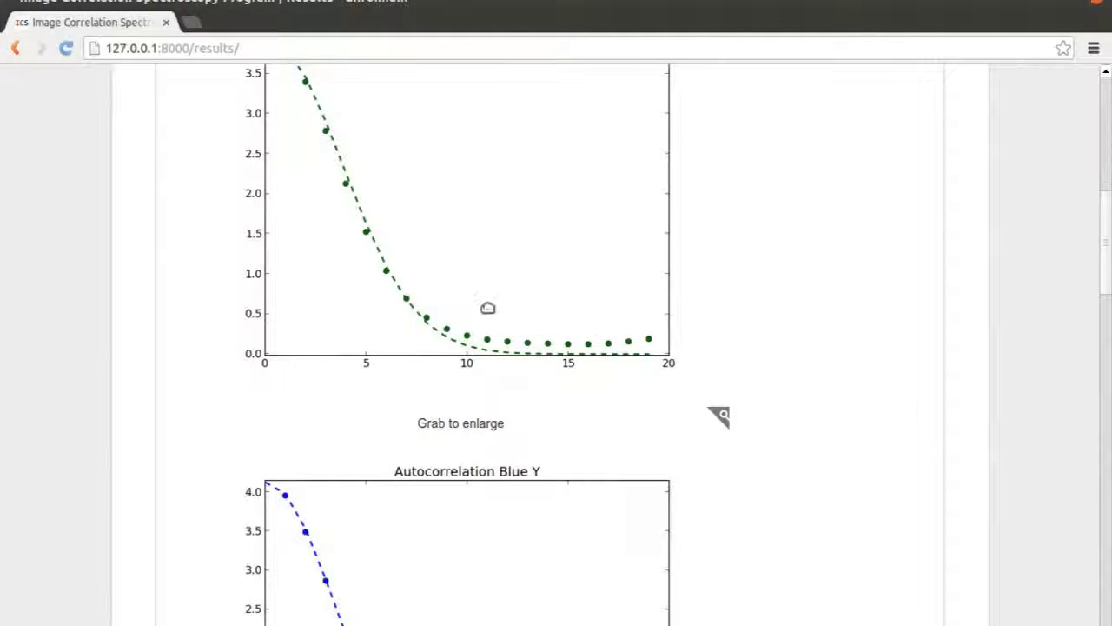
{"action": "scroll", "coordinate": [472, 348], "scroll_direction": "down", "scroll_amount": 10}
{"action": "scroll", "coordinate": [478, 341], "scroll_direction": "down", "scroll_amount": 20}
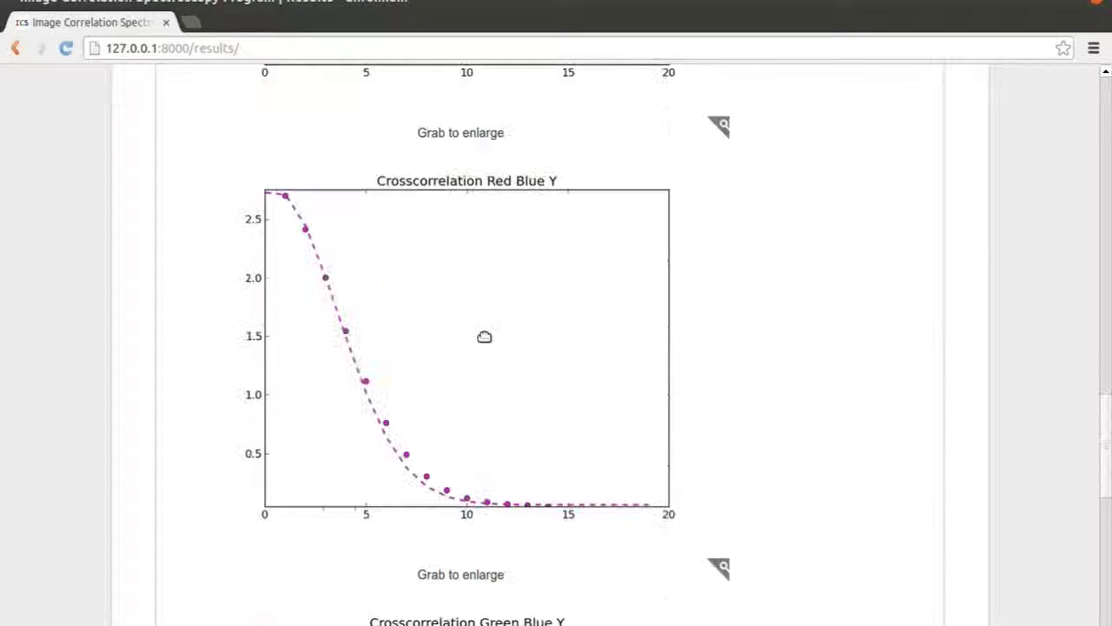
{"action": "scroll", "coordinate": [484, 335], "scroll_direction": "down", "scroll_amount": 7}
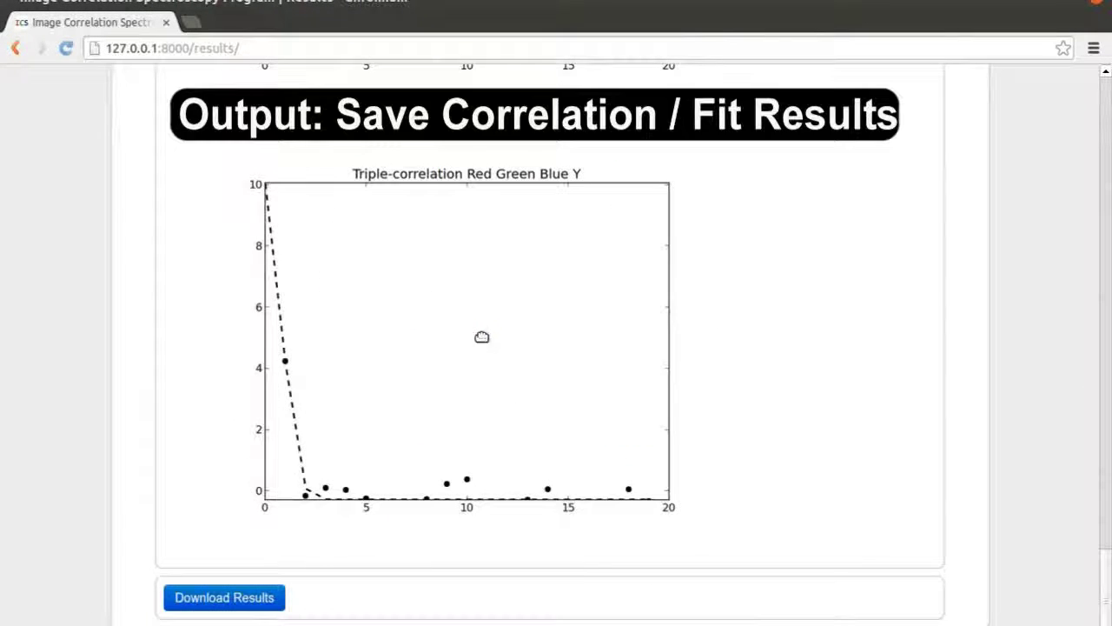
Download the correlation and fit results as results.zip
{"action": "left_click", "coordinate": [211, 595]}
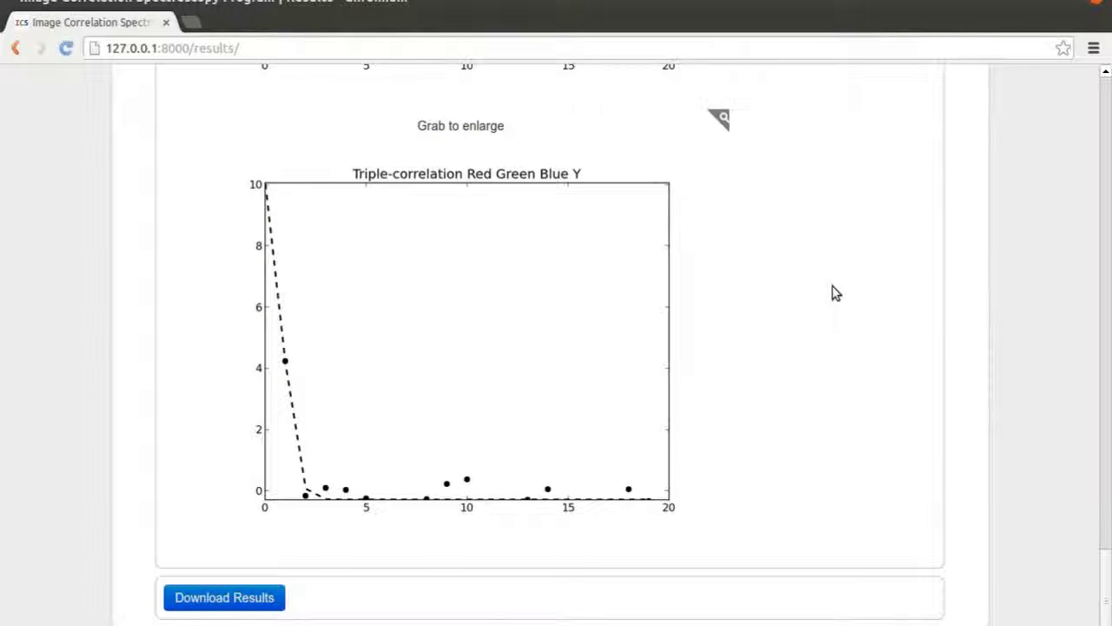
{"action": "scroll", "coordinate": [876, 418], "scroll_direction": "up", "scroll_amount": 20}
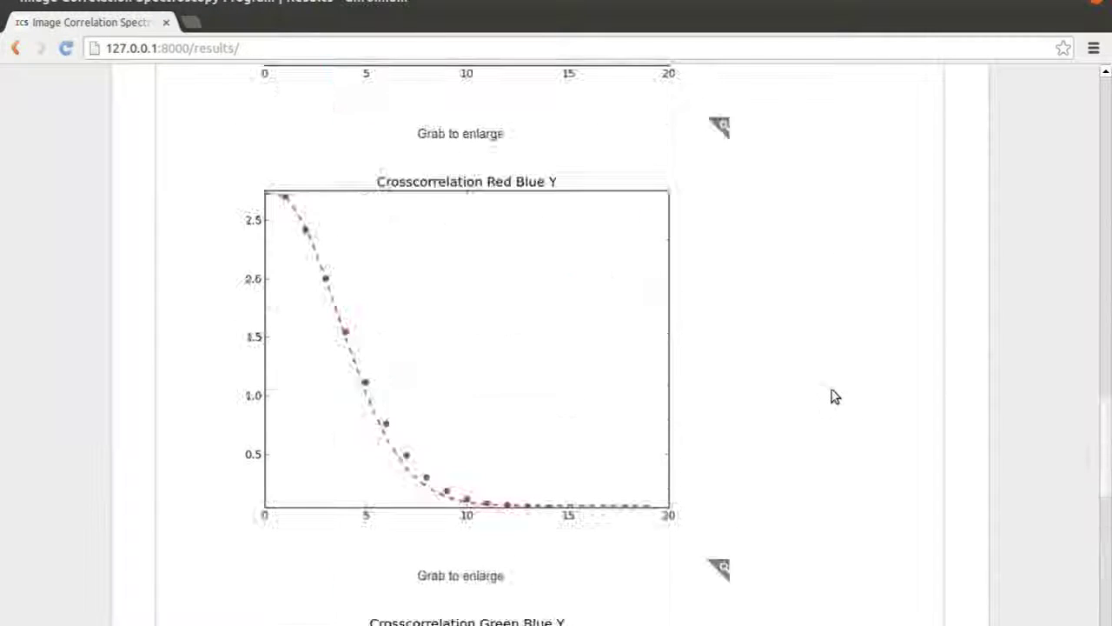
{"action": "scroll", "coordinate": [839, 383], "scroll_direction": "up", "scroll_amount": 10}
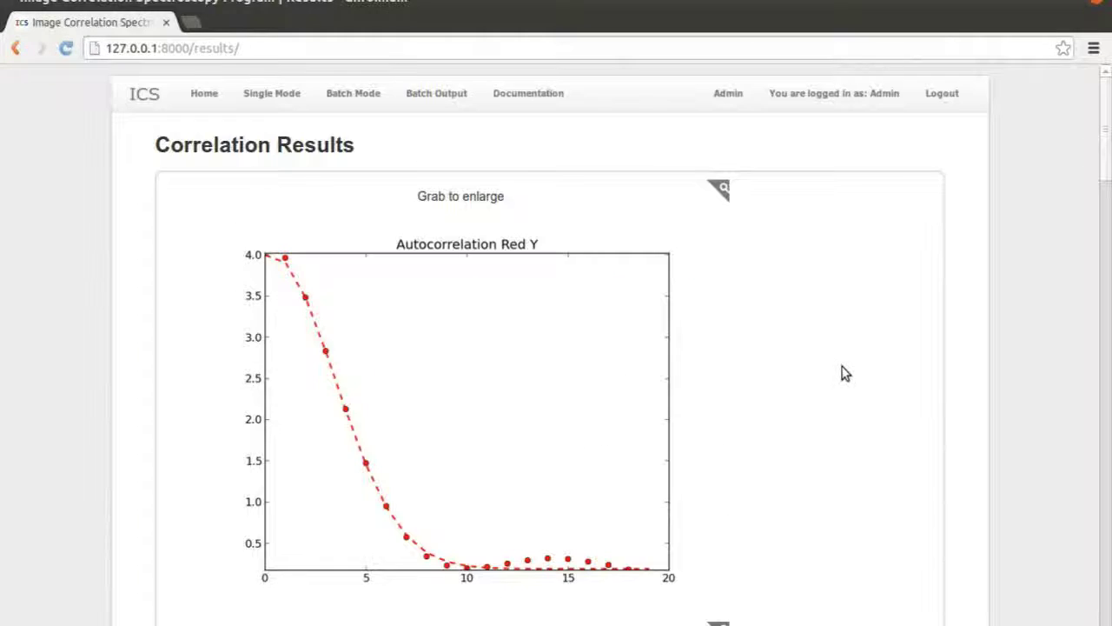
{"action": "key", "text": "ctrl+super+Left"}
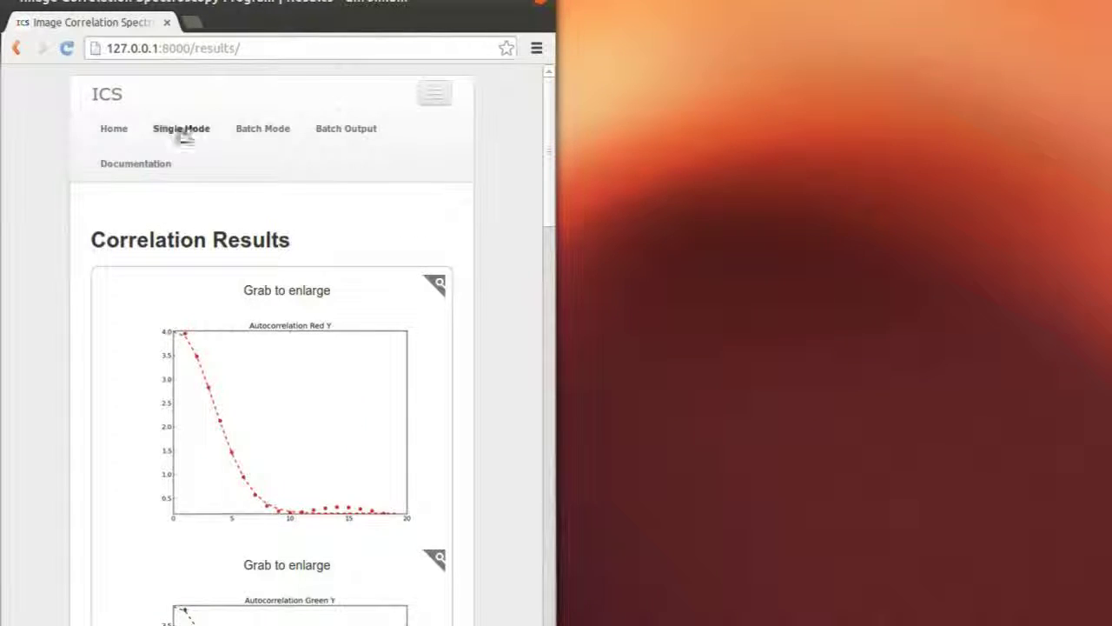
Read the Documentation page from single-image auto, cross and triple correlations down to Batch Output
{"action": "left_click", "coordinate": [145, 165]}
{"action": "scroll", "coordinate": [145, 218], "scroll_direction": "down", "scroll_amount": 10}
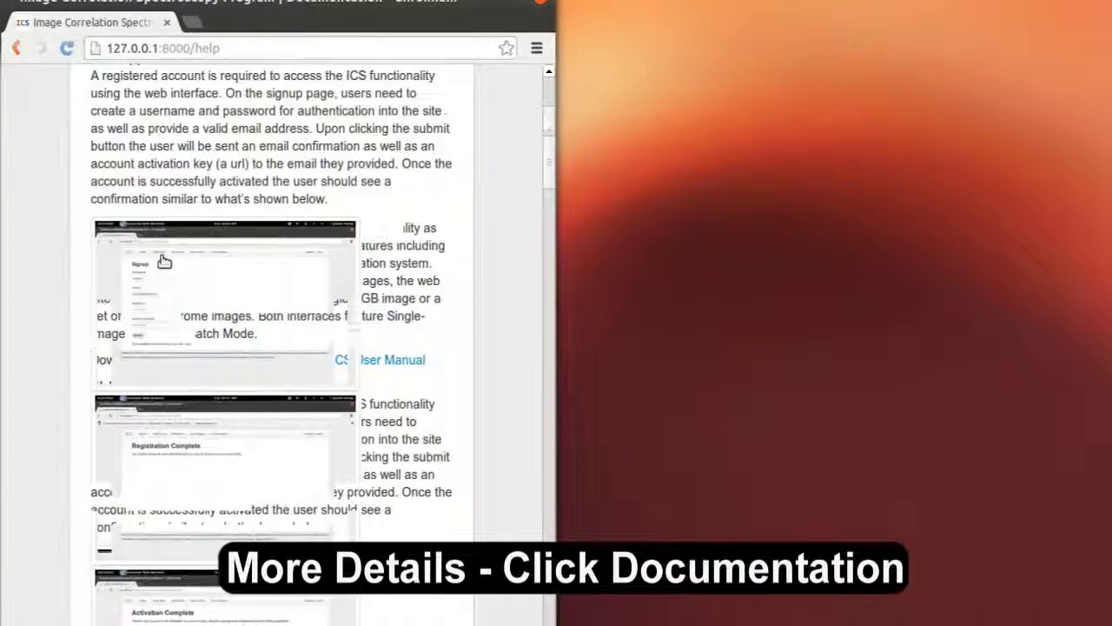
{"action": "scroll", "coordinate": [174, 252], "scroll_direction": "down", "scroll_amount": 15}
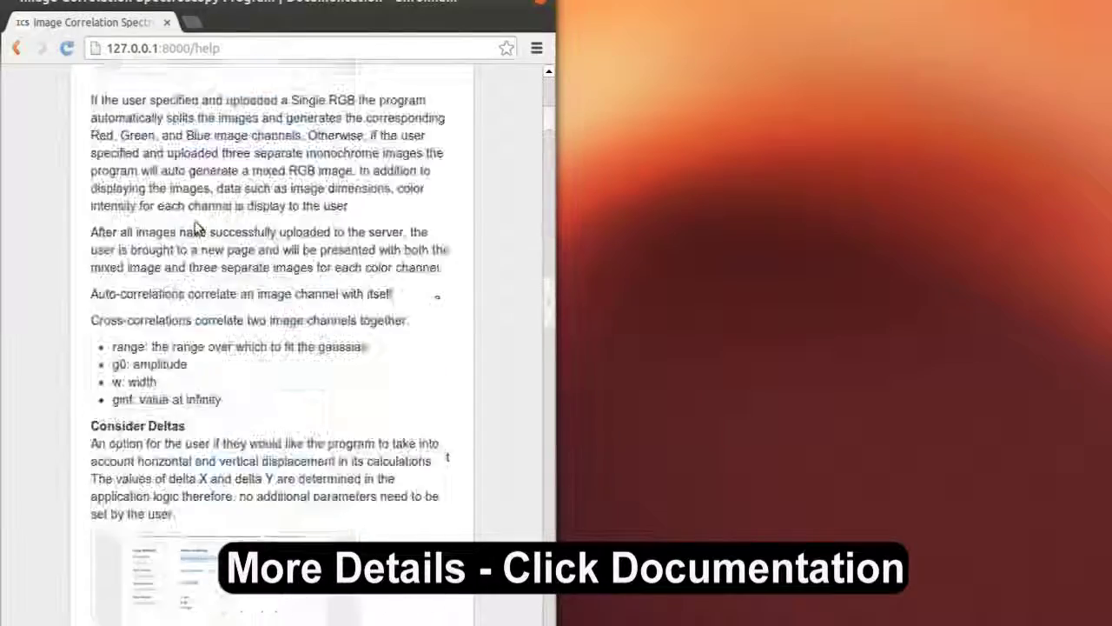
{"action": "scroll", "coordinate": [208, 226], "scroll_direction": "down", "scroll_amount": 15}
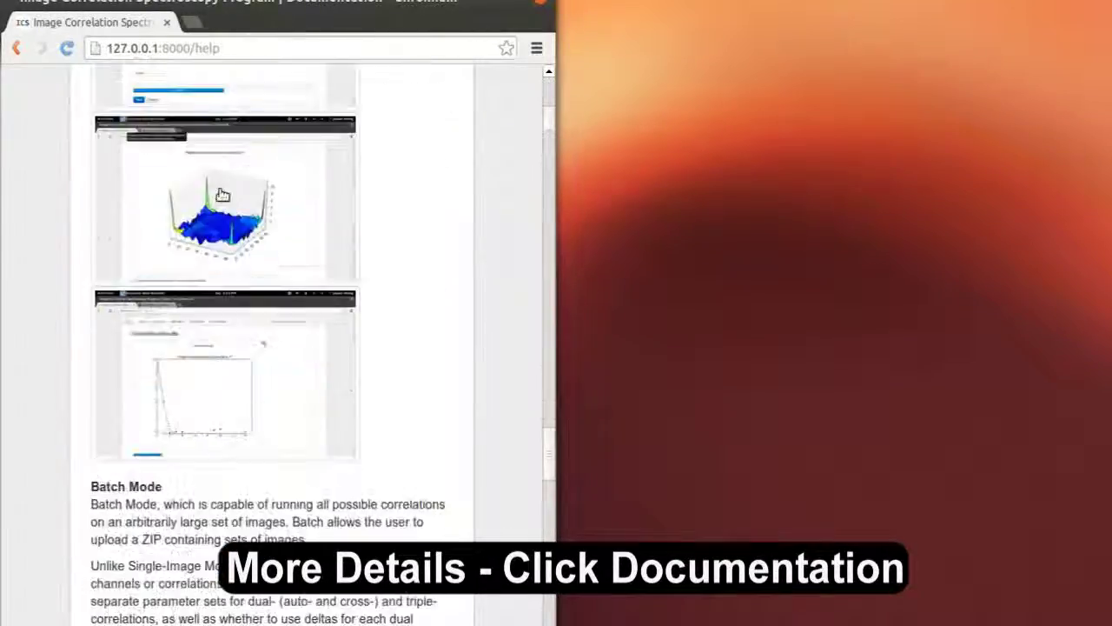
{"action": "scroll", "coordinate": [222, 195], "scroll_direction": "down", "scroll_amount": 15}
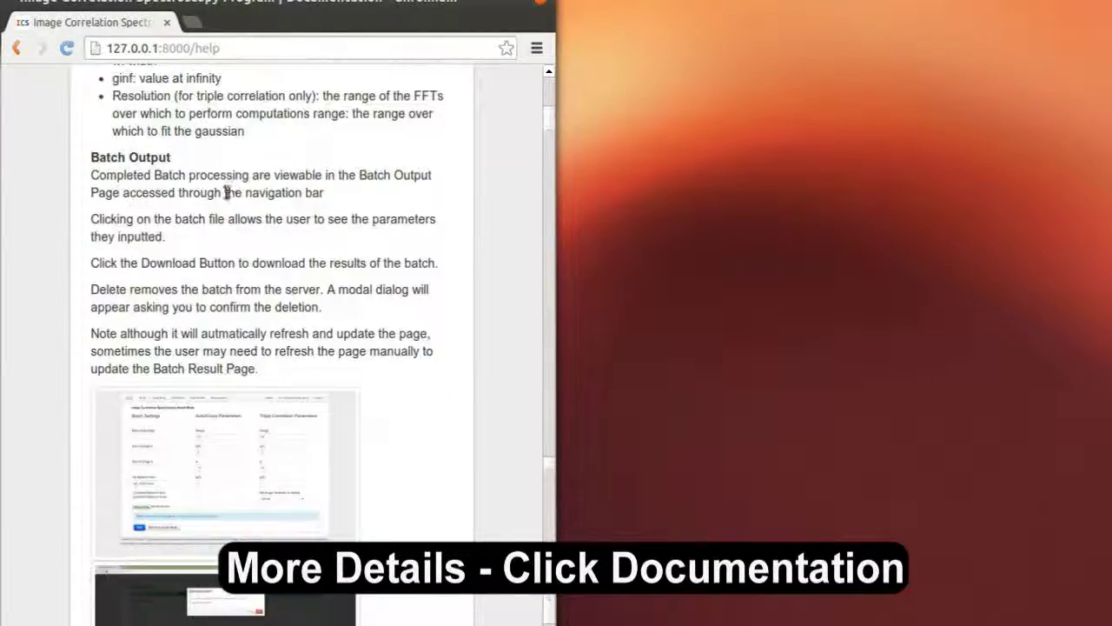
{"action": "scroll", "coordinate": [223, 203], "scroll_direction": "down", "scroll_amount": 6}
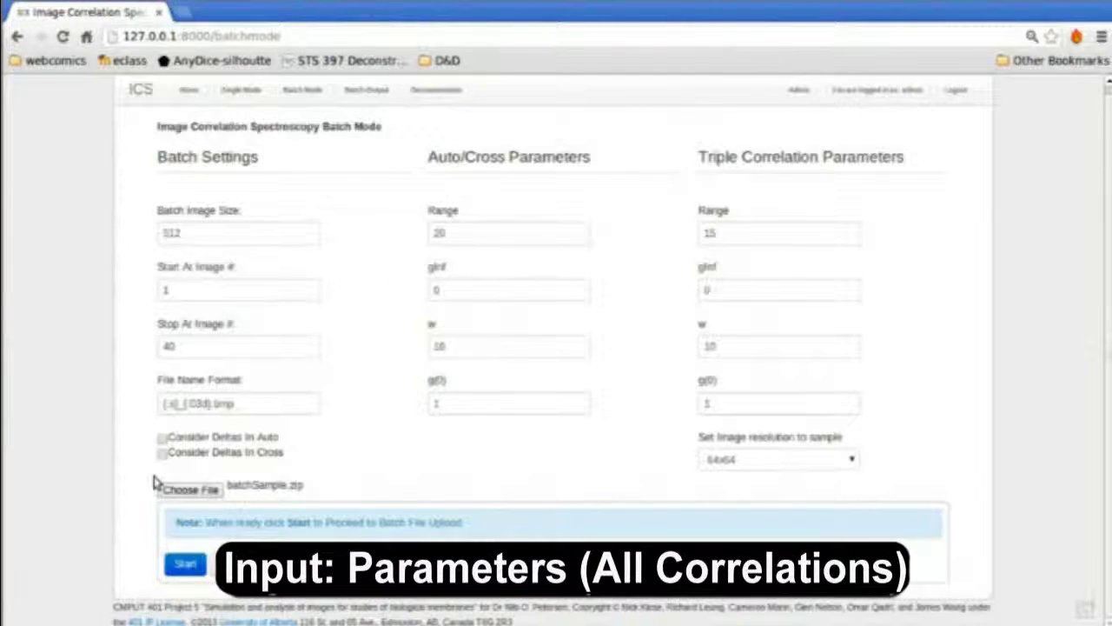
Start the batch on batchSample.zip, then download and open the finished results (3).zip
{"action": "left_click", "coordinate": [185, 564]}
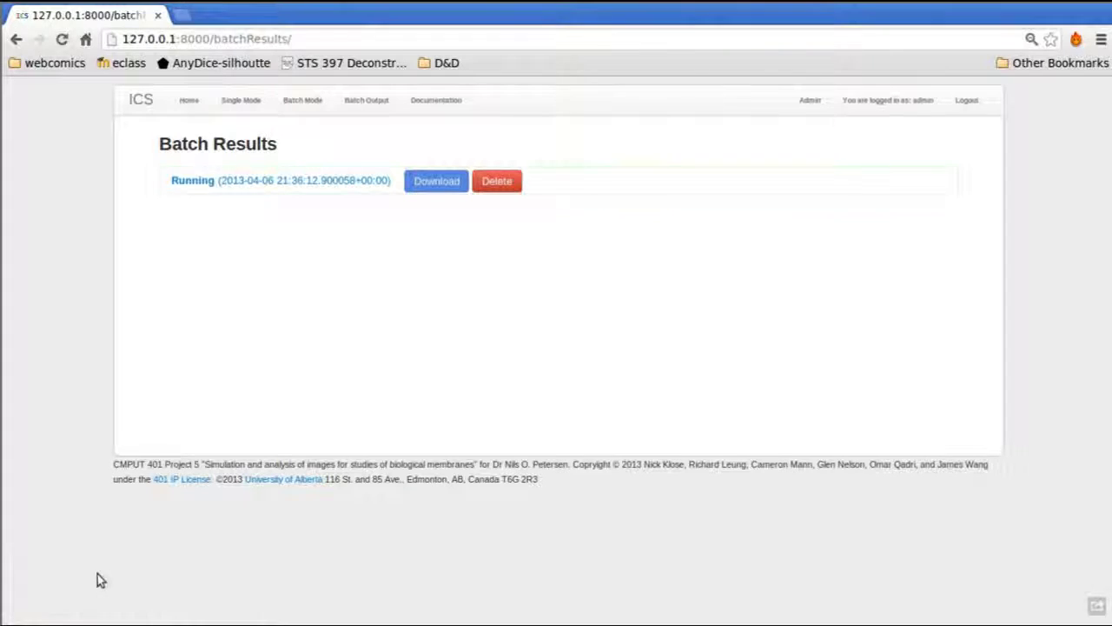
{"action": "left_click", "coordinate": [441, 182]}
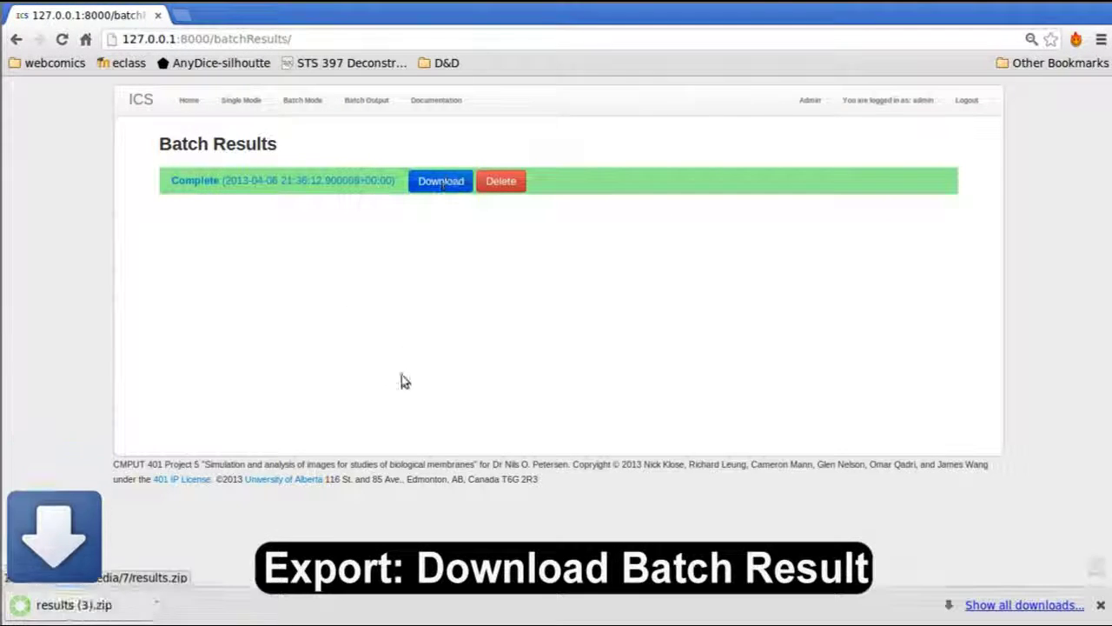
{"action": "left_click", "coordinate": [178, 609]}
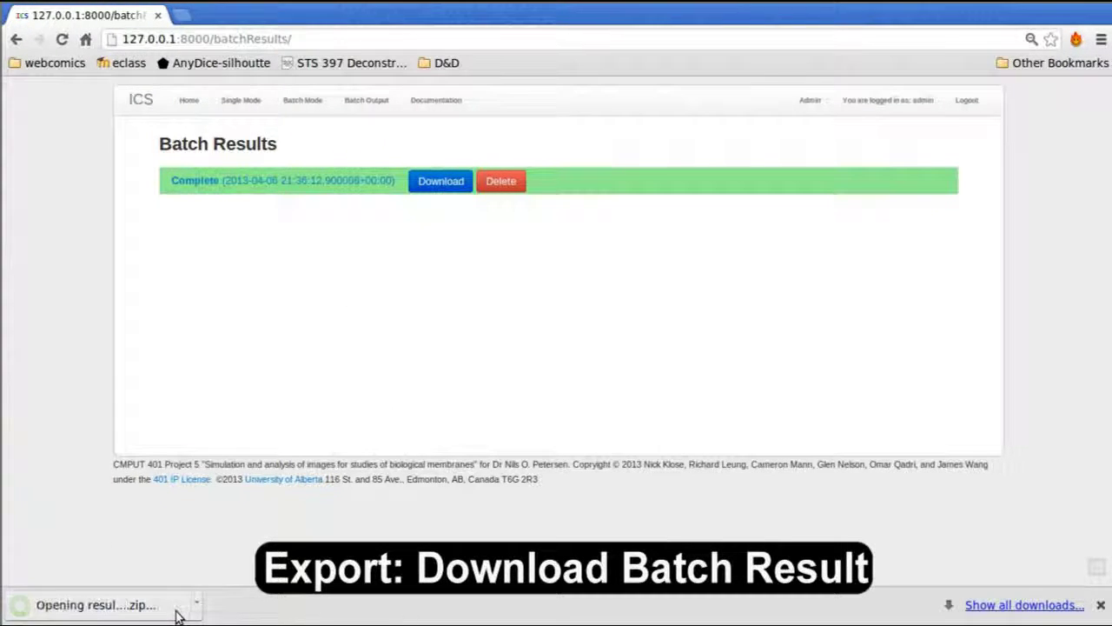